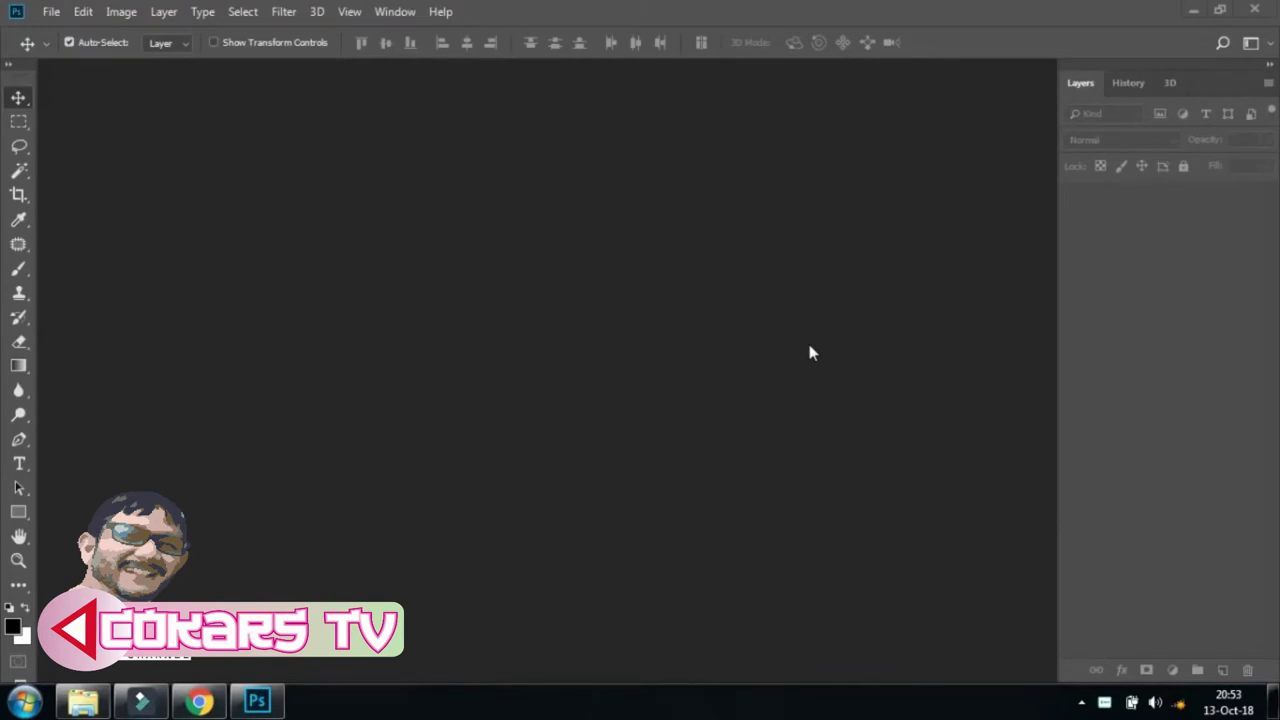
Select the four sample photos in the Explorer tutorial image folder.
left_click(86, 702)
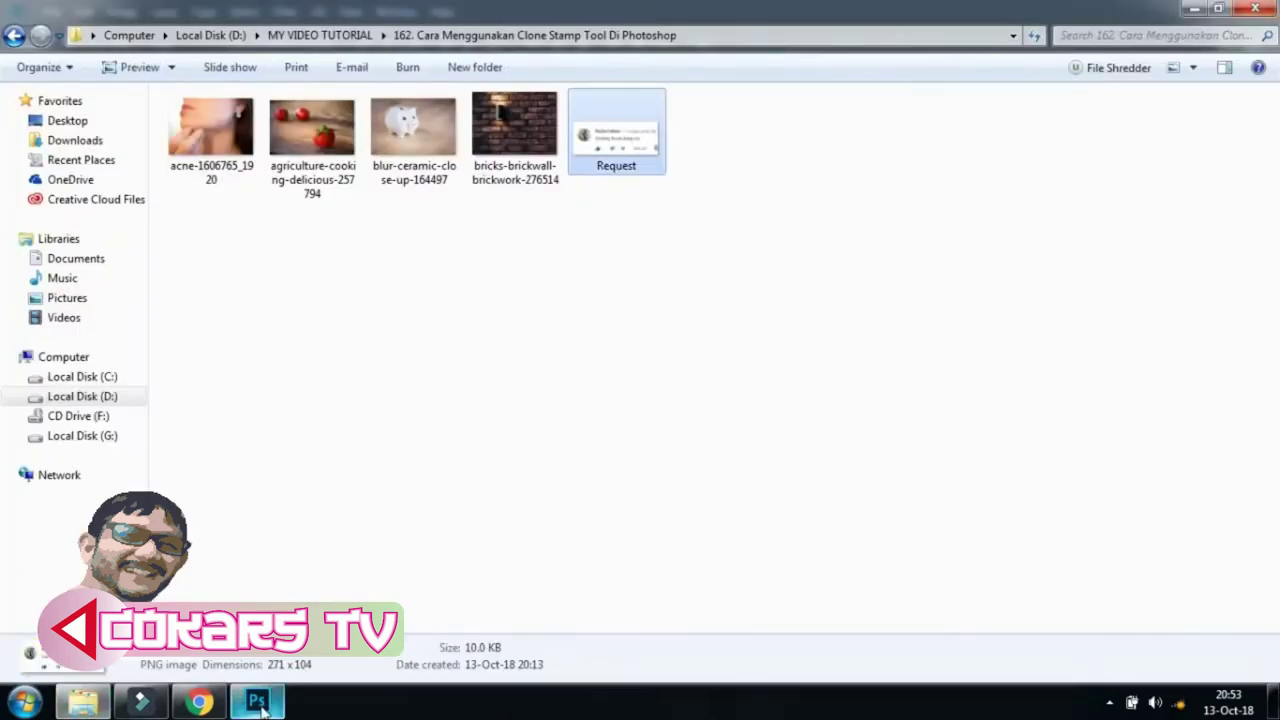
left_click(257, 702)
left_click(86, 702)
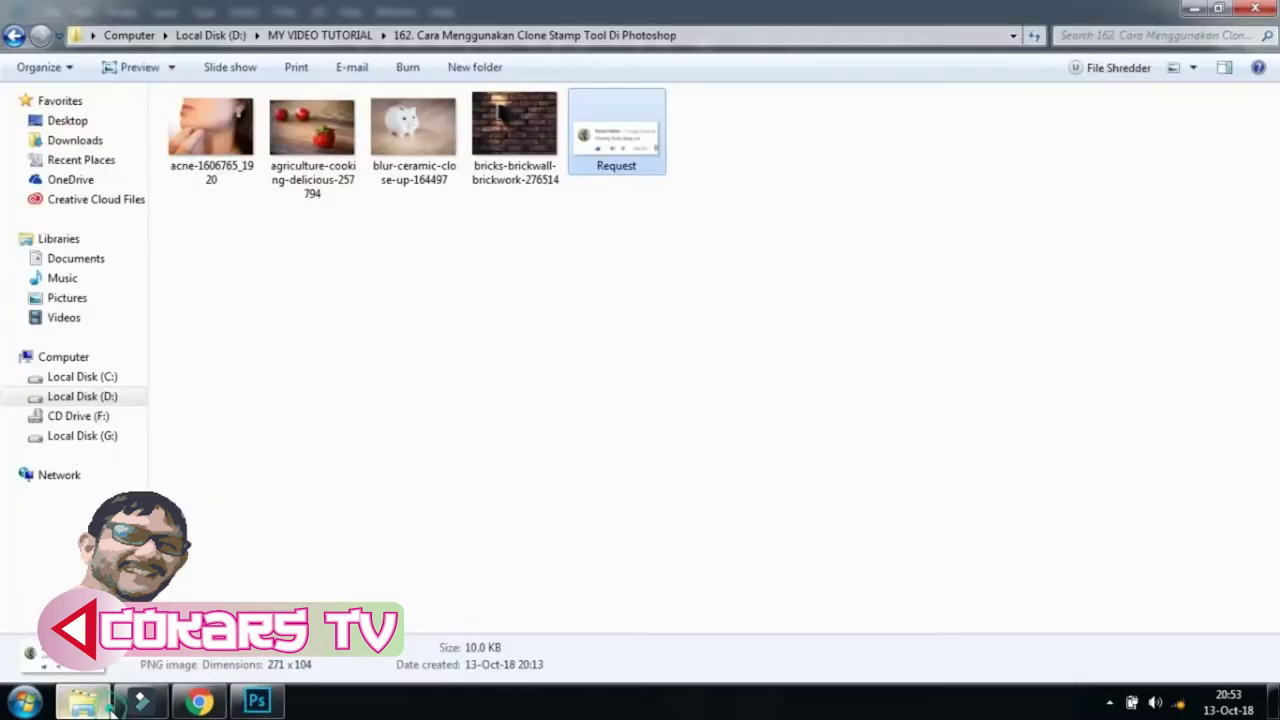
left_click(272, 285)
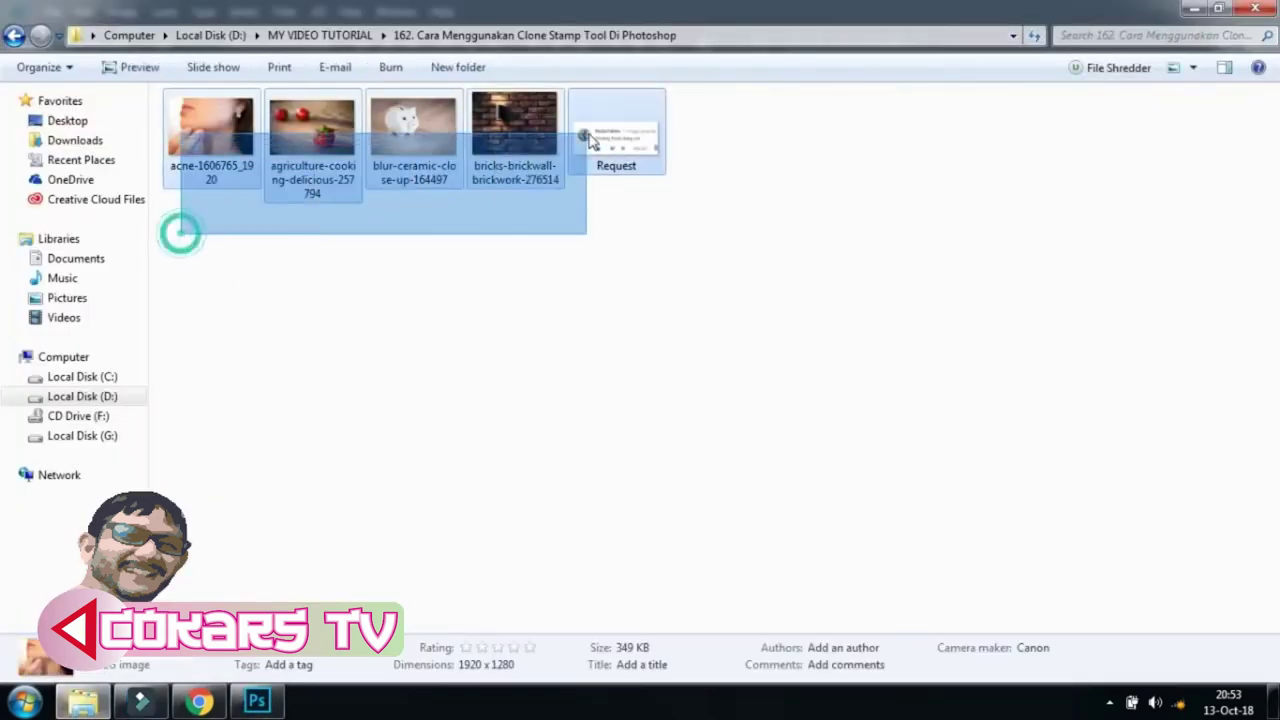
left_click_drag(182, 238, 410, 195)
left_click(420, 330)
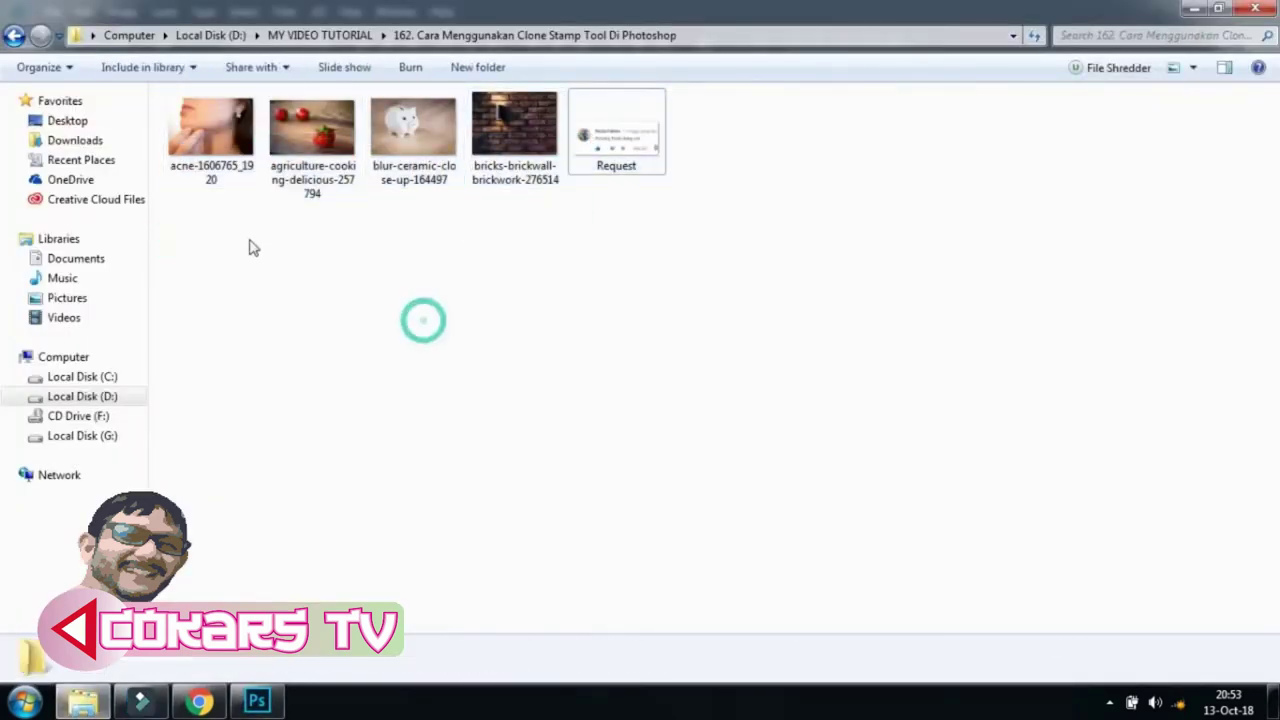
left_click_drag(214, 217, 530, 217)
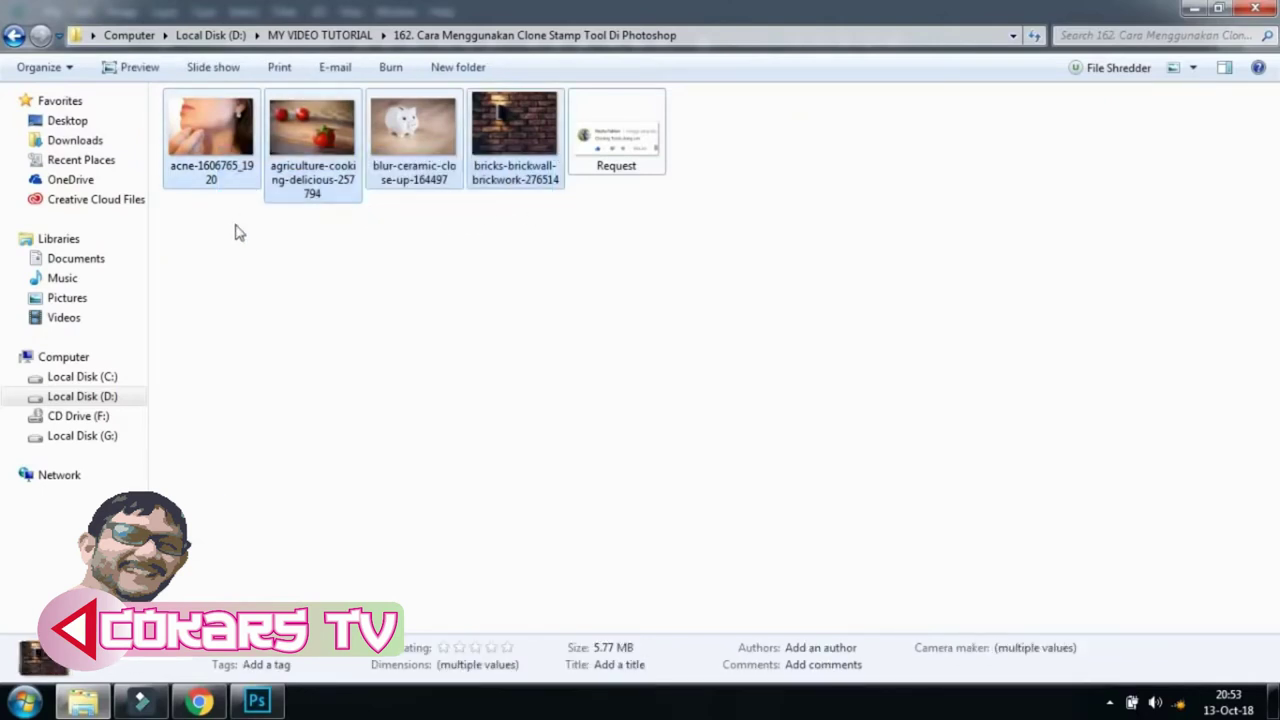
left_click_drag(206, 240, 558, 146)
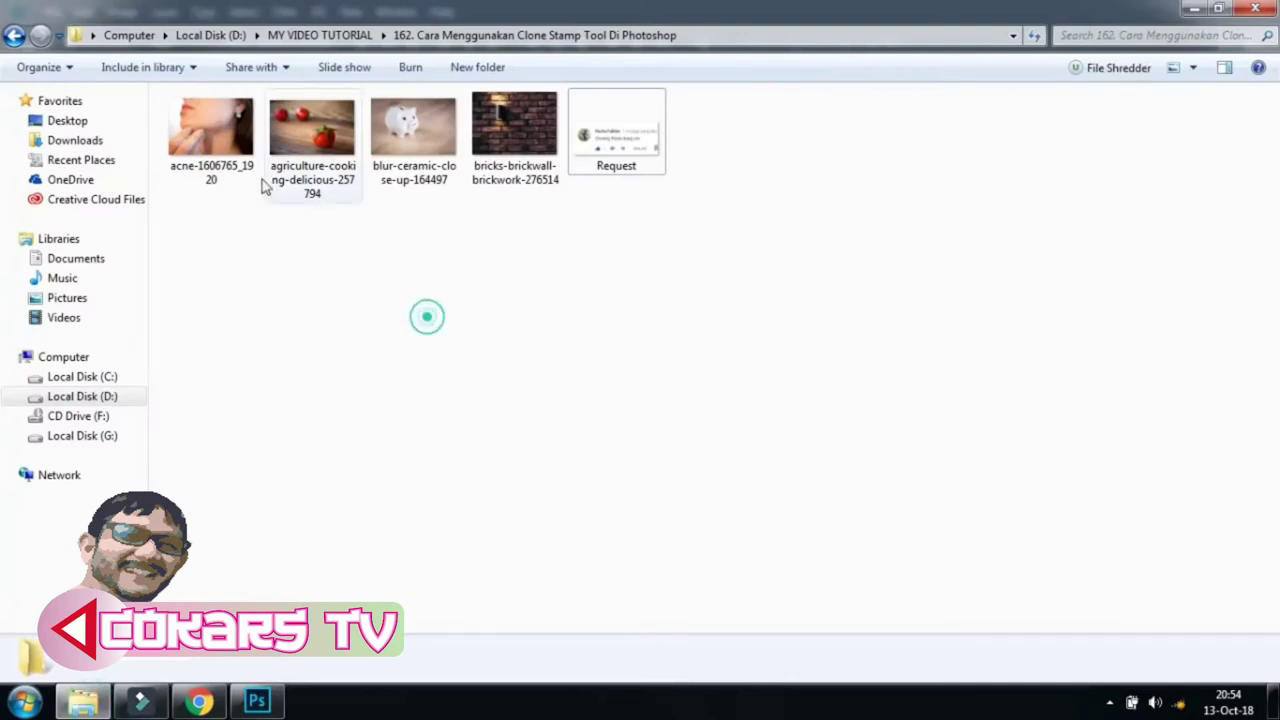
Preview the acne photo in Photo Viewer, close it, and return to Photoshop.
double_click(204, 124)
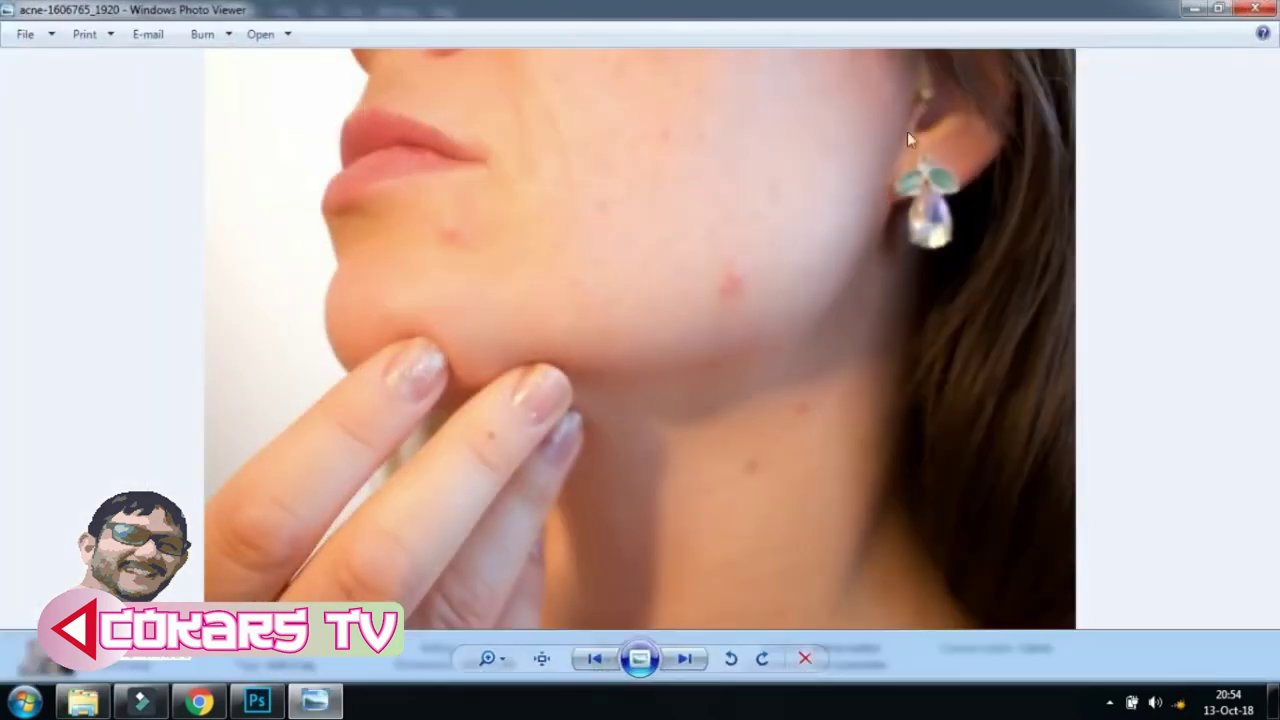
left_click(1255, 8)
left_click(257, 702)
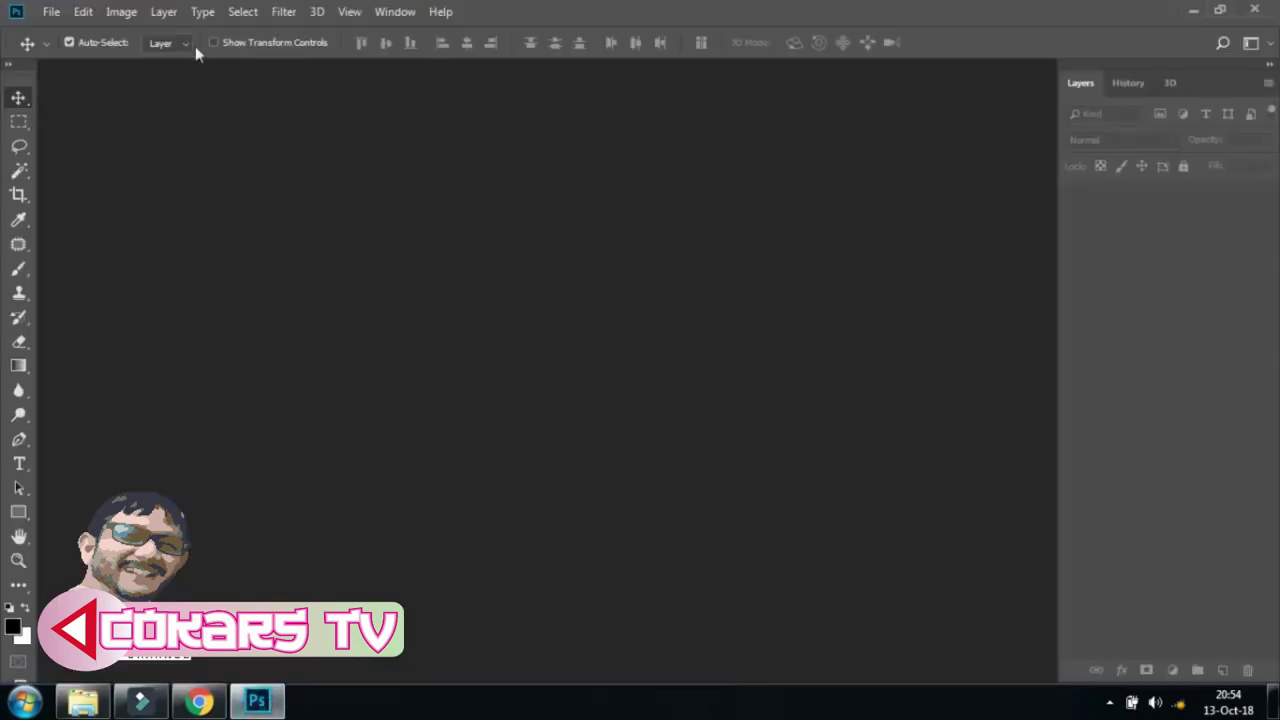
Open acne-1606765_1920.jpg through File > Open.
left_click(51, 11)
left_click(87, 55)
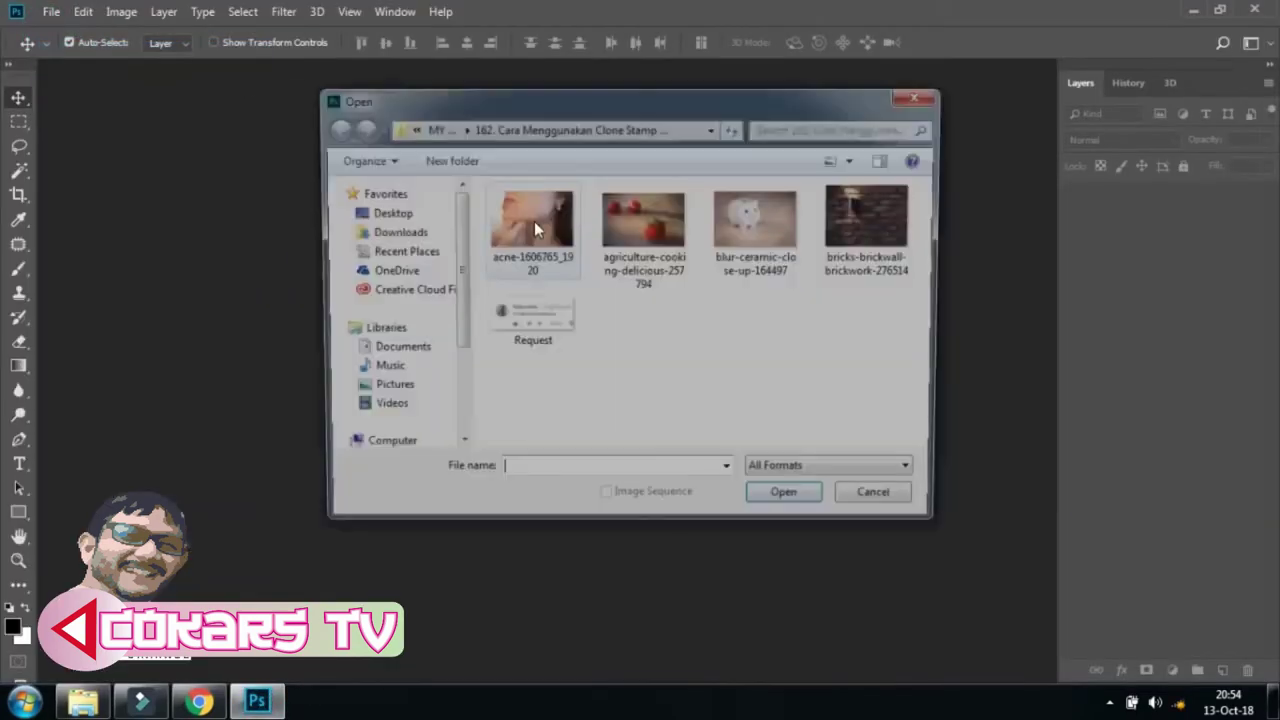
left_click(530, 220)
left_click(819, 510)
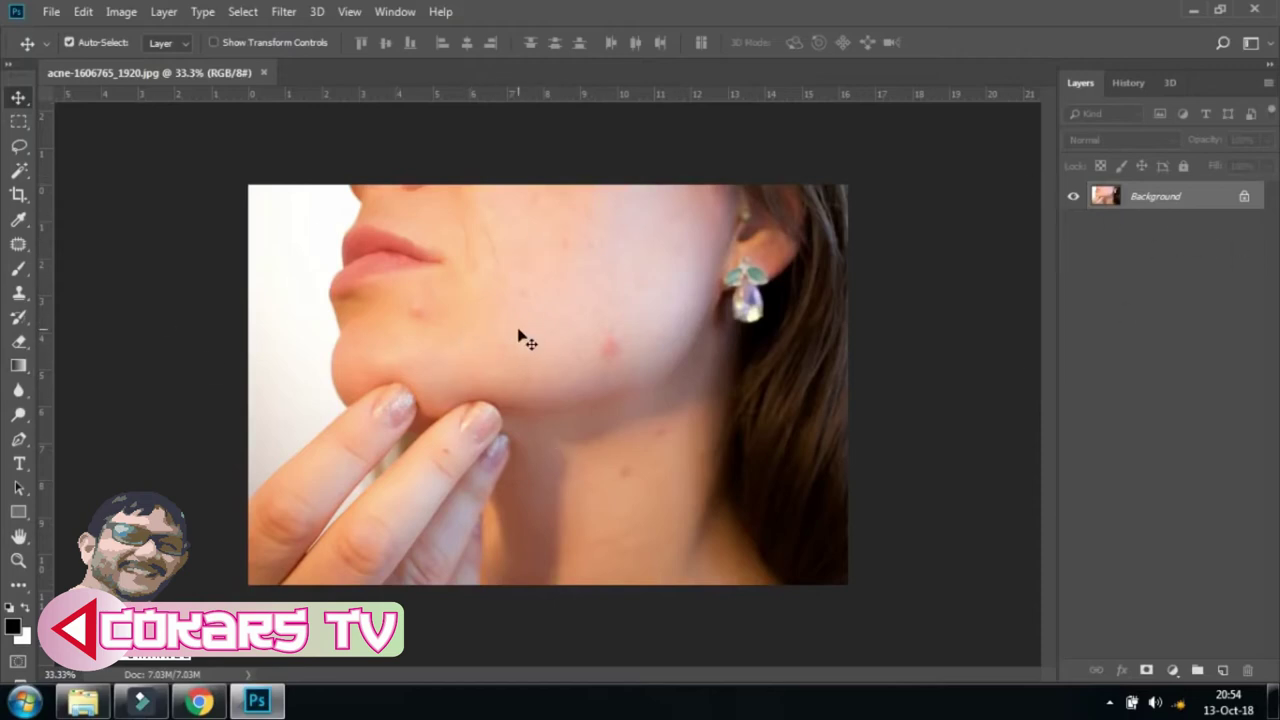
Zoom the photo to 50% and pan the view slightly.
key("ctrl+plus")
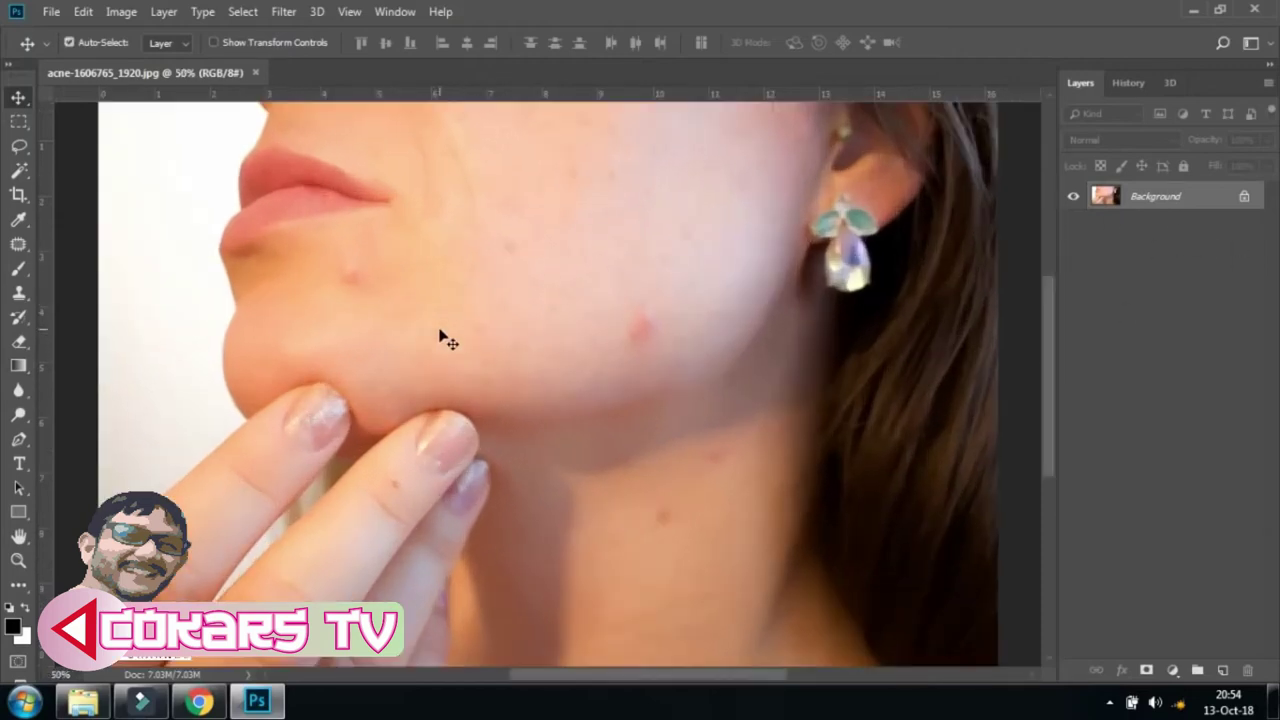
scroll(500, 360, "left", 1)
scroll(530, 340, "left", 3)
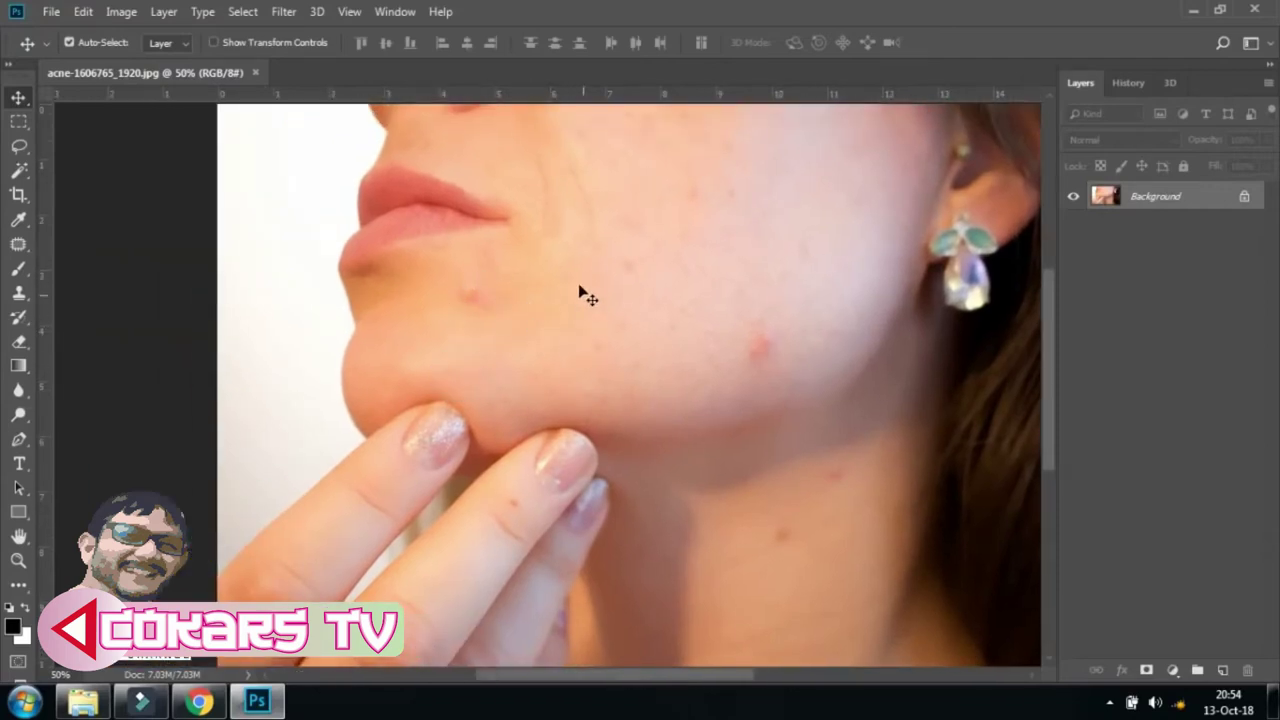
left_click_drag(623, 260, 681, 311)
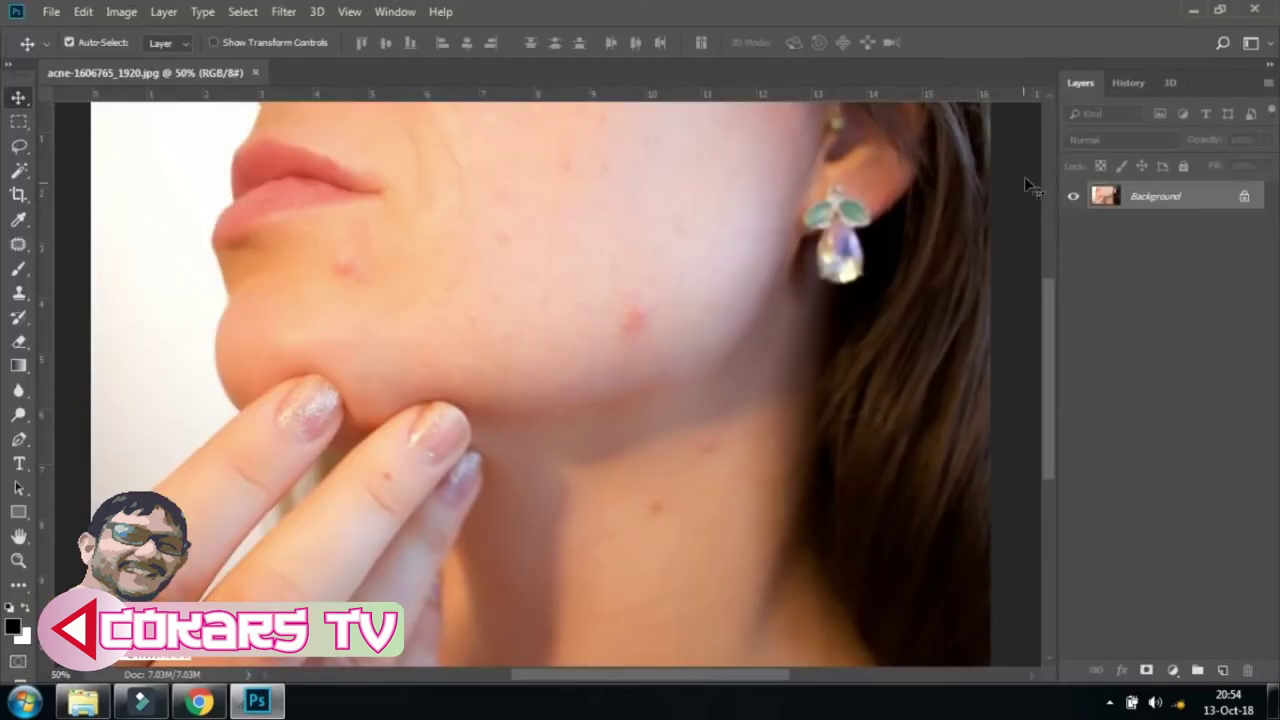
Add a new empty layer named Clone above Background.
left_click(1222, 670)
double_click(1143, 196)
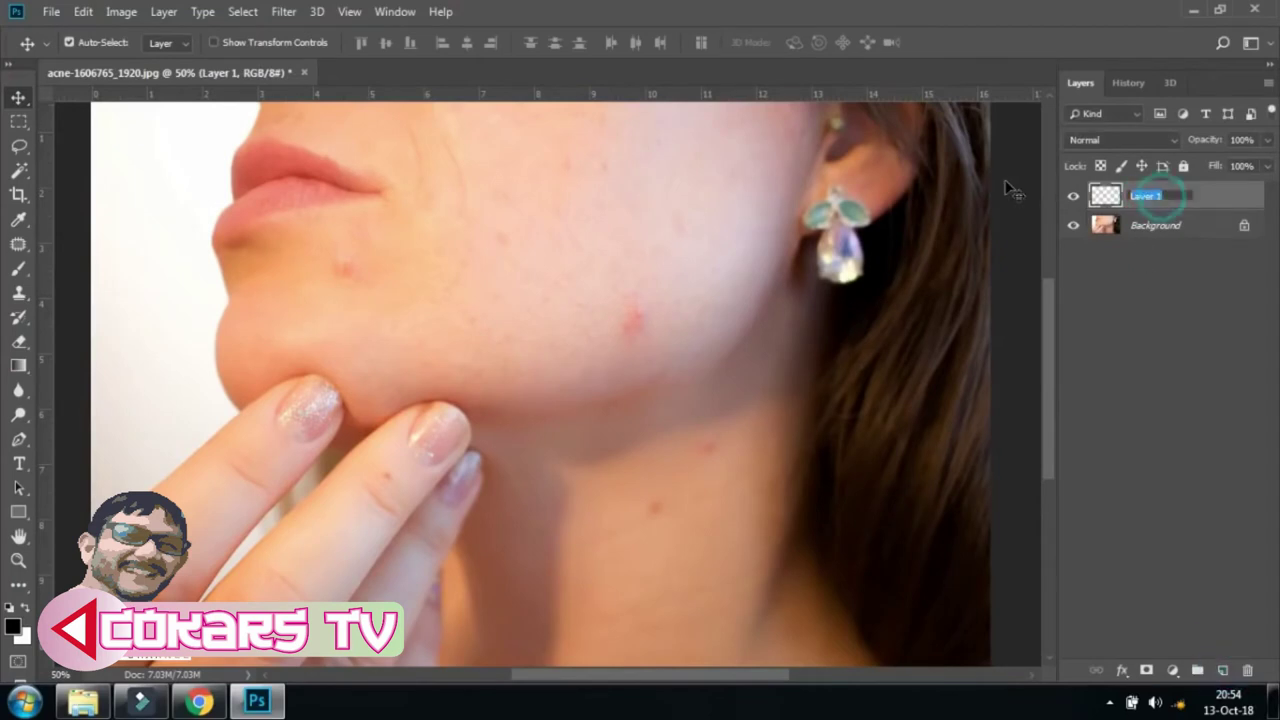
key("BackSpace")
type("Clone")
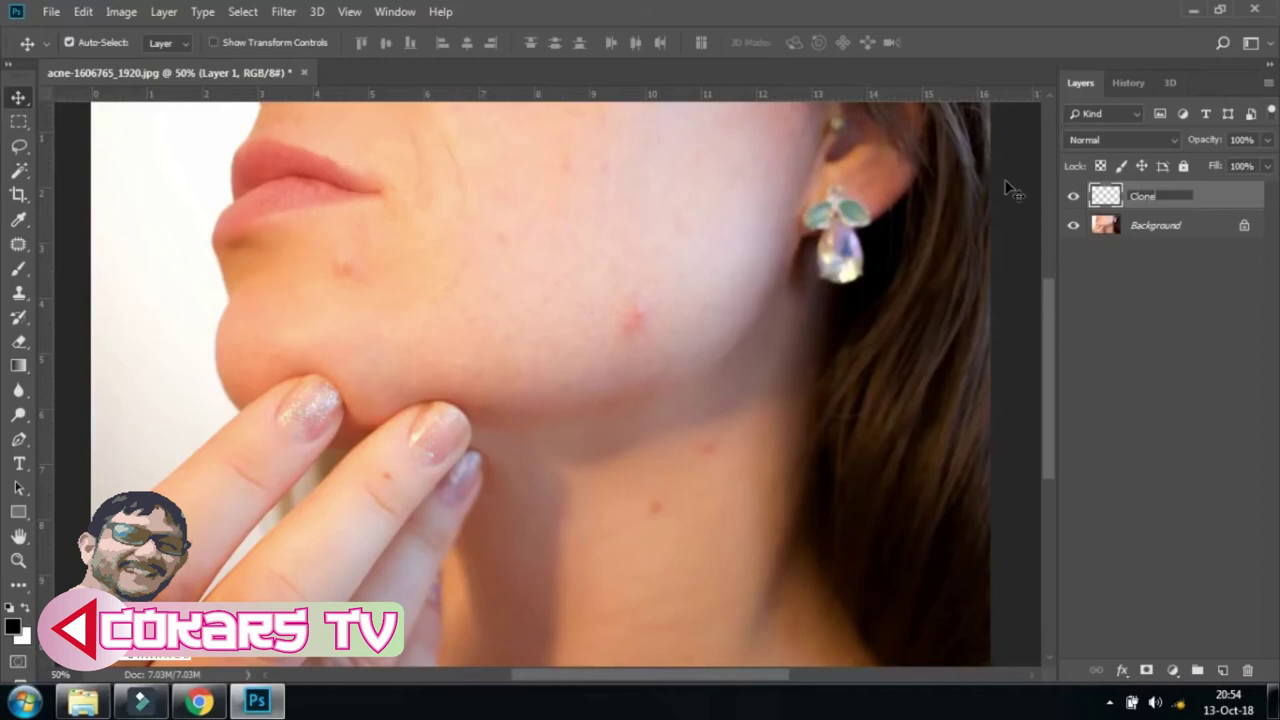
key("Return")
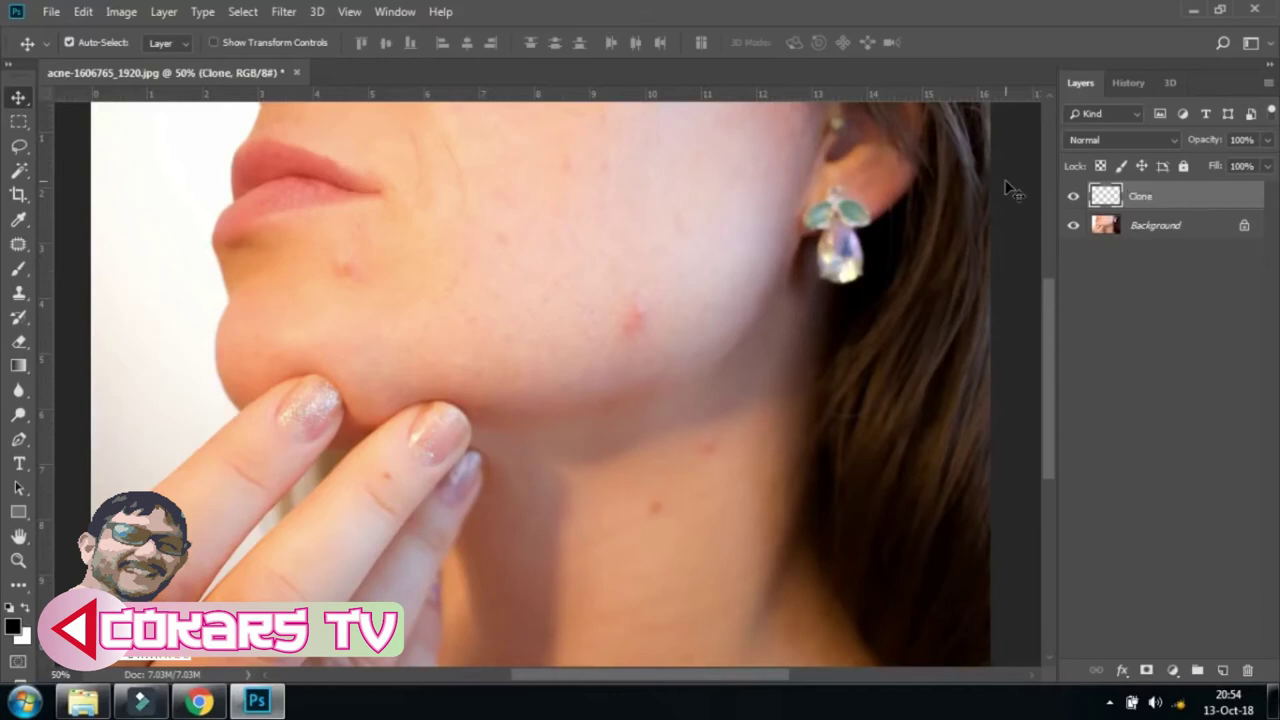
Choose the Clone Stamp tool with a 39 px Soft Round brush.
left_click(18, 292)
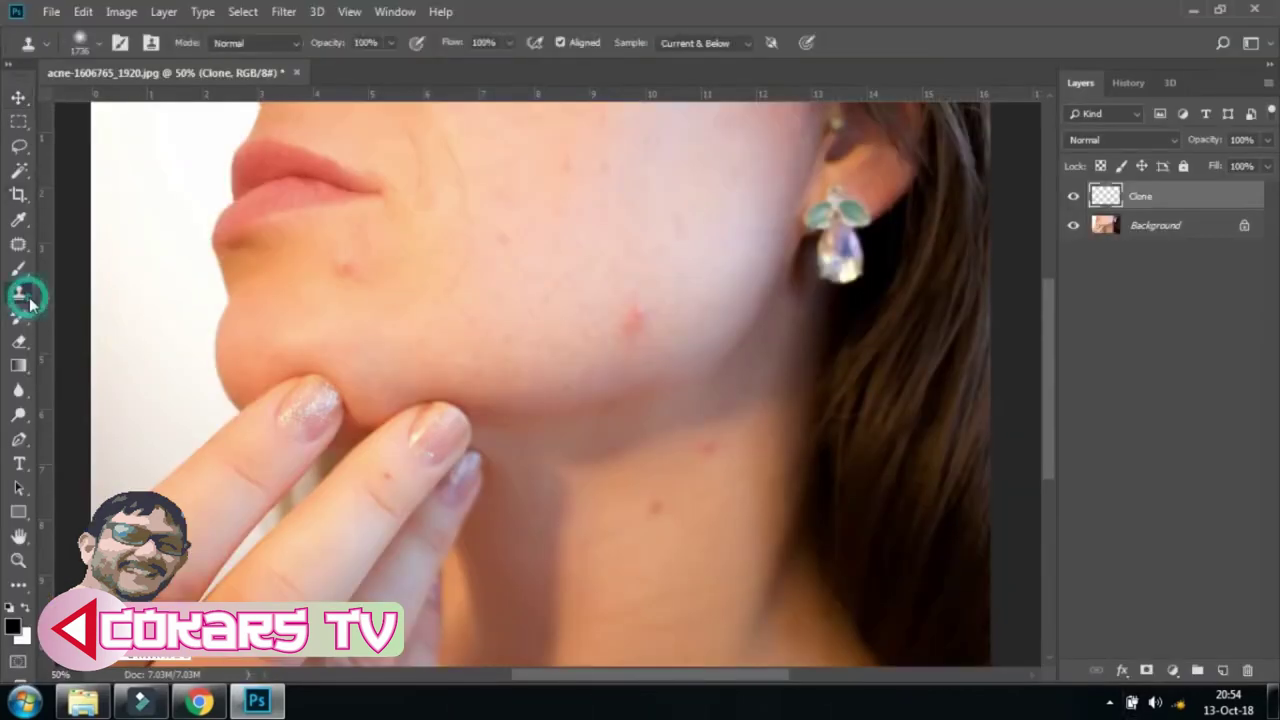
left_click(97, 45)
left_click_drag(211, 104, 128, 104)
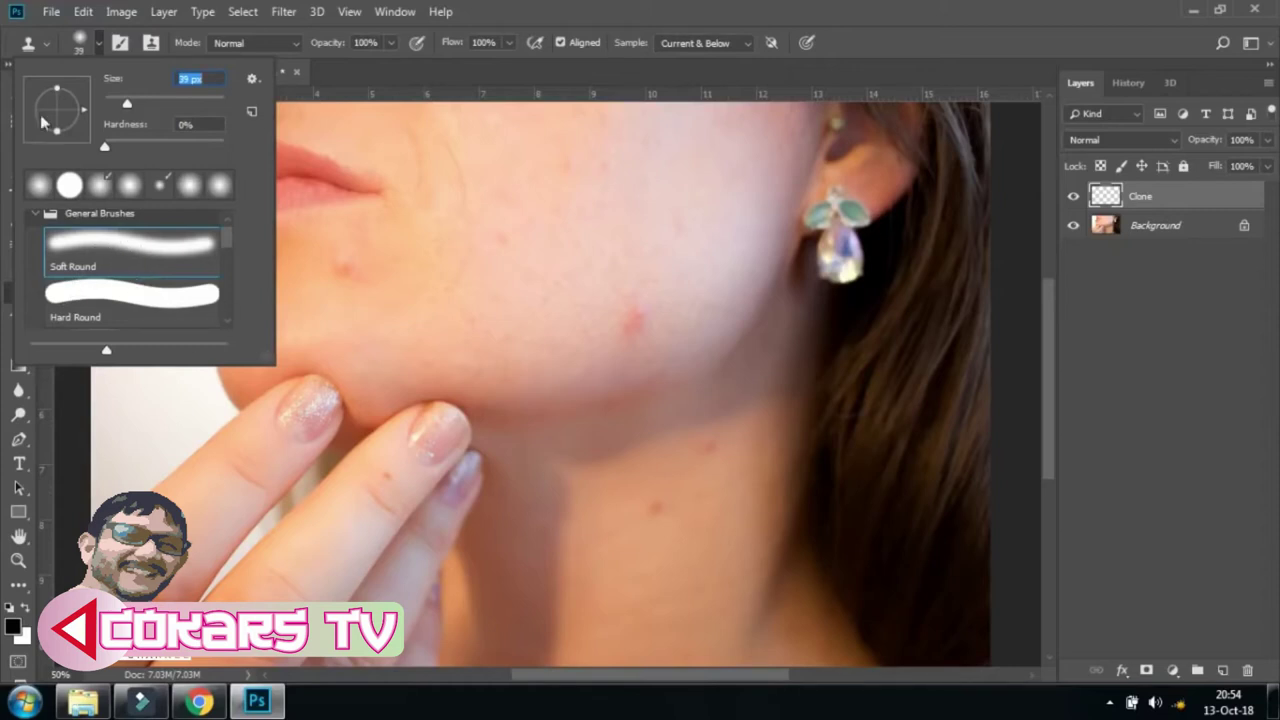
left_click(148, 238)
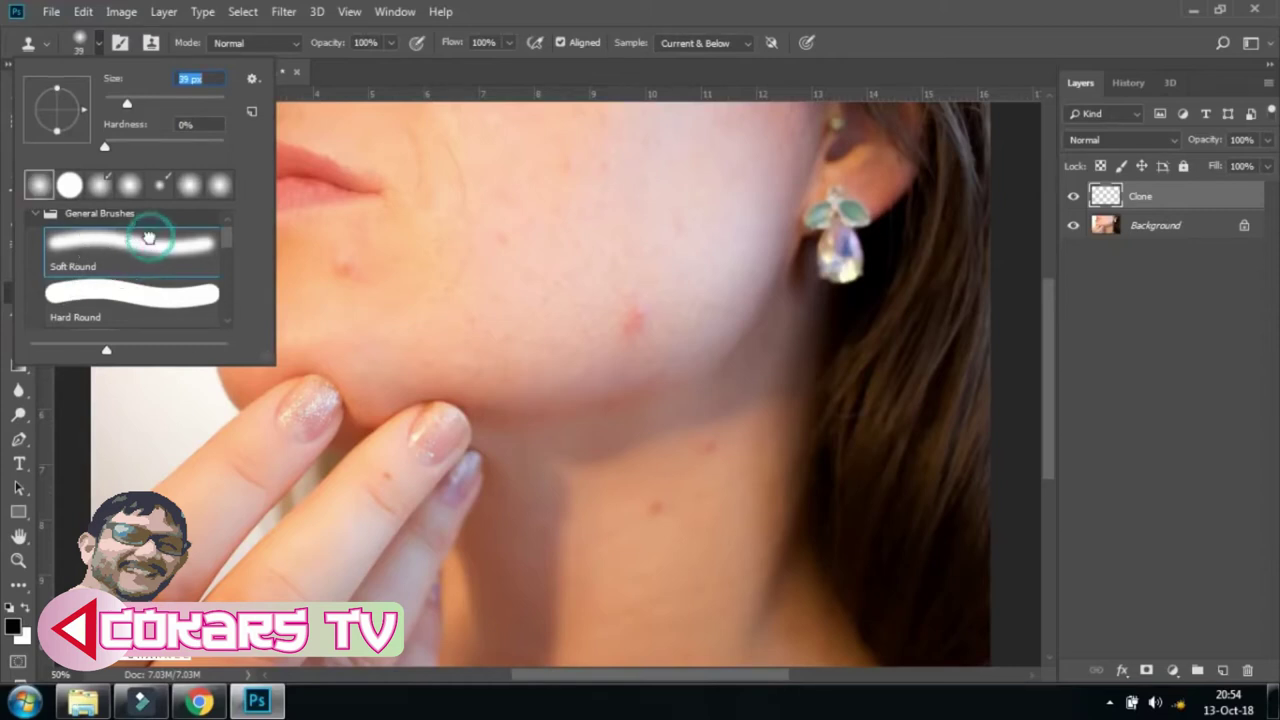
left_click(329, 54)
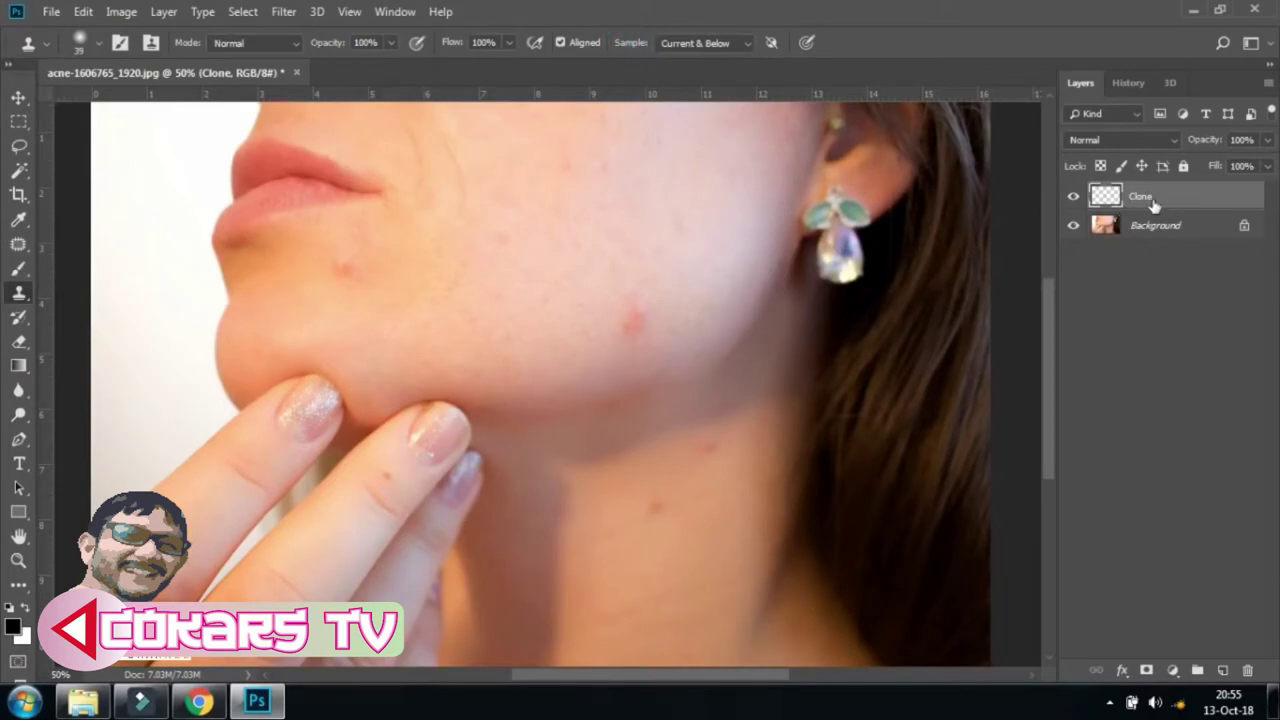
Set Sample to Current & Below, then hide and delete the Clone layer.
left_click(750, 43)
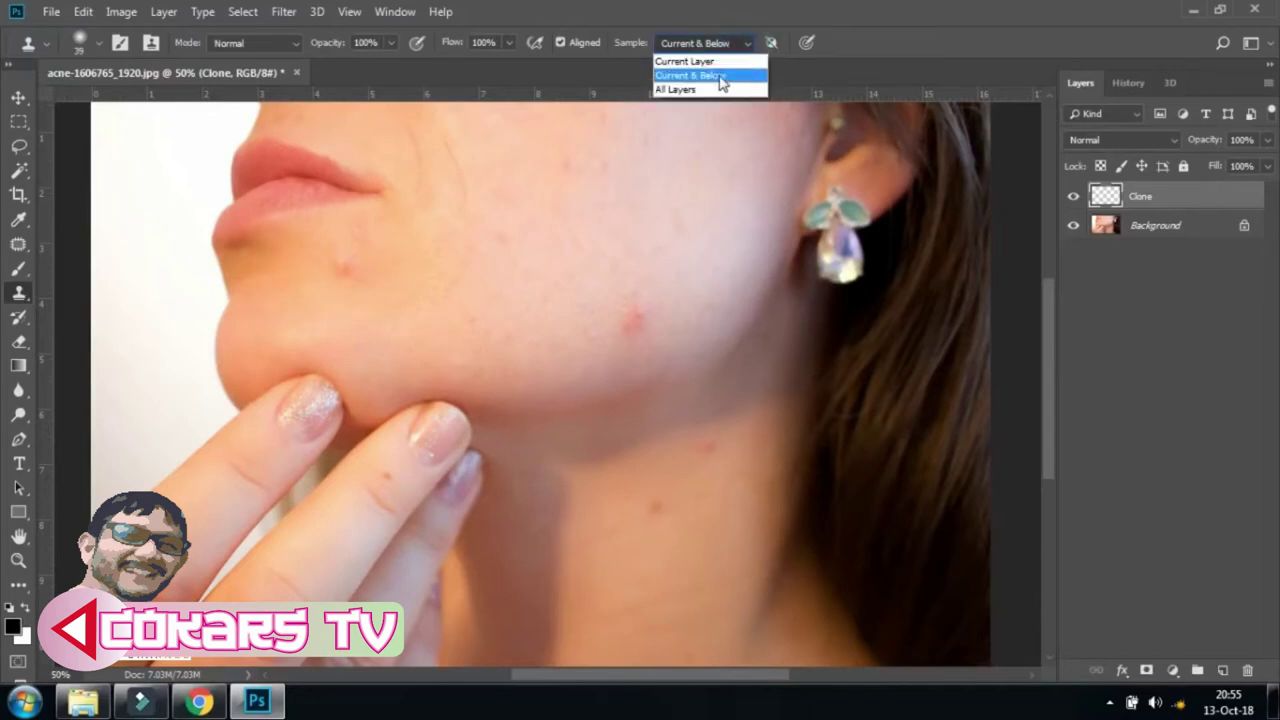
left_click(721, 77)
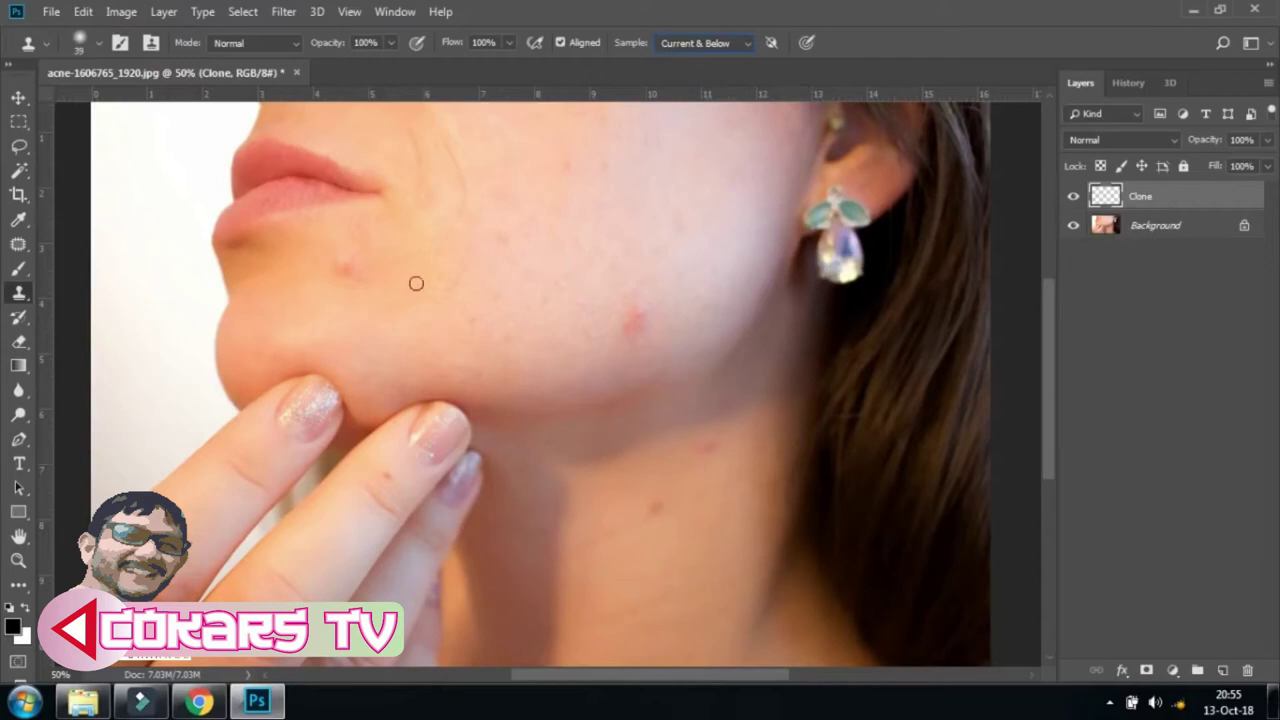
left_click(1073, 196)
left_click_drag(1166, 197, 1246, 666)
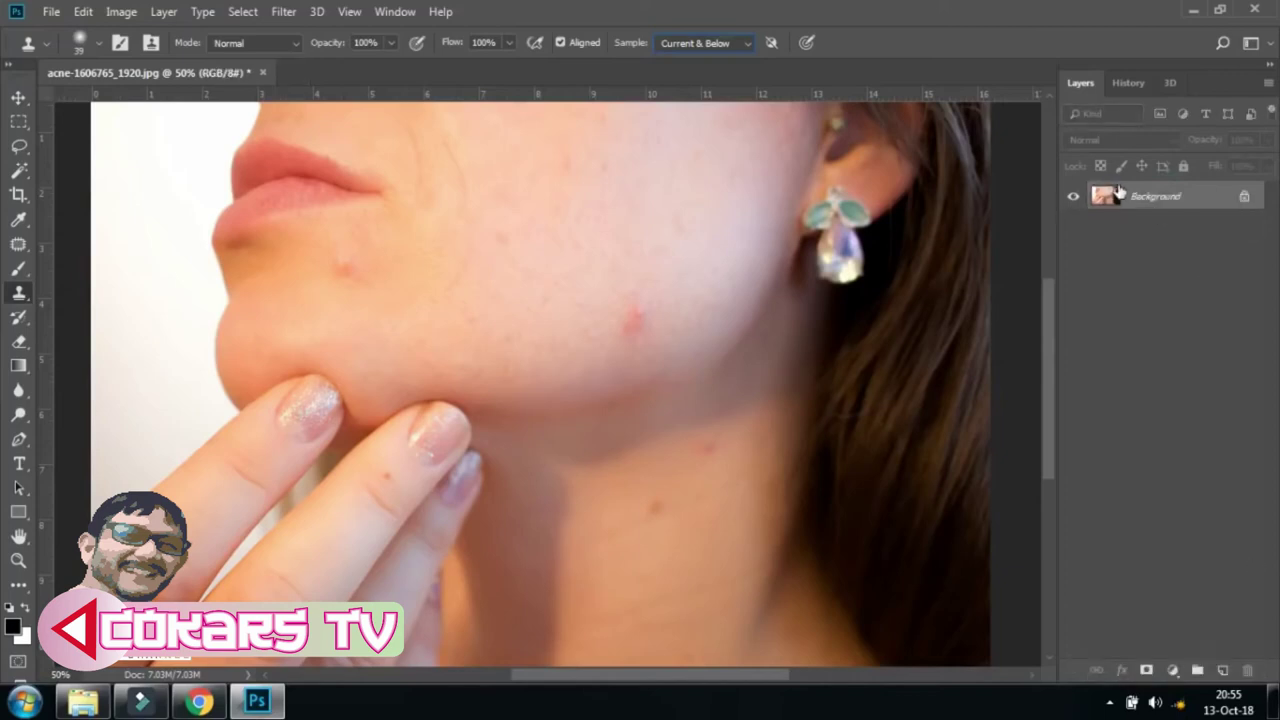
Convert Background to Layer 0 and rename it model.
double_click(1188, 200)
left_click(791, 197)
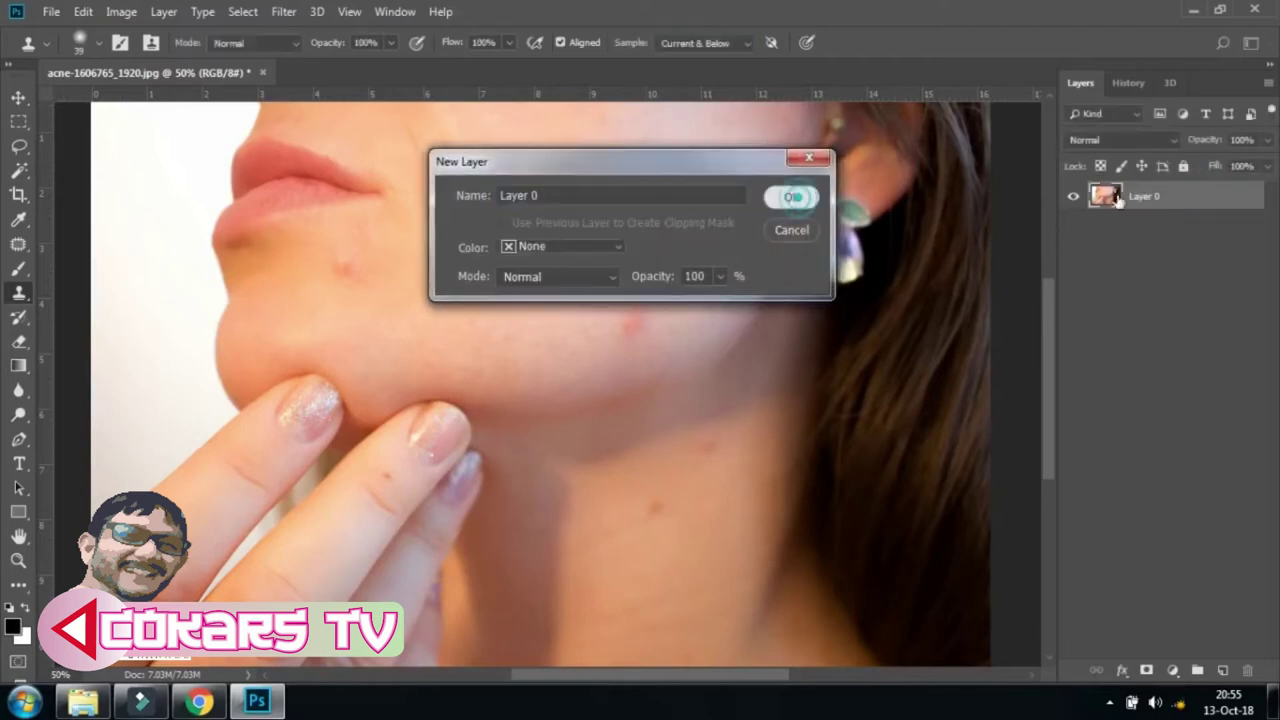
double_click(1148, 196)
type("mode")
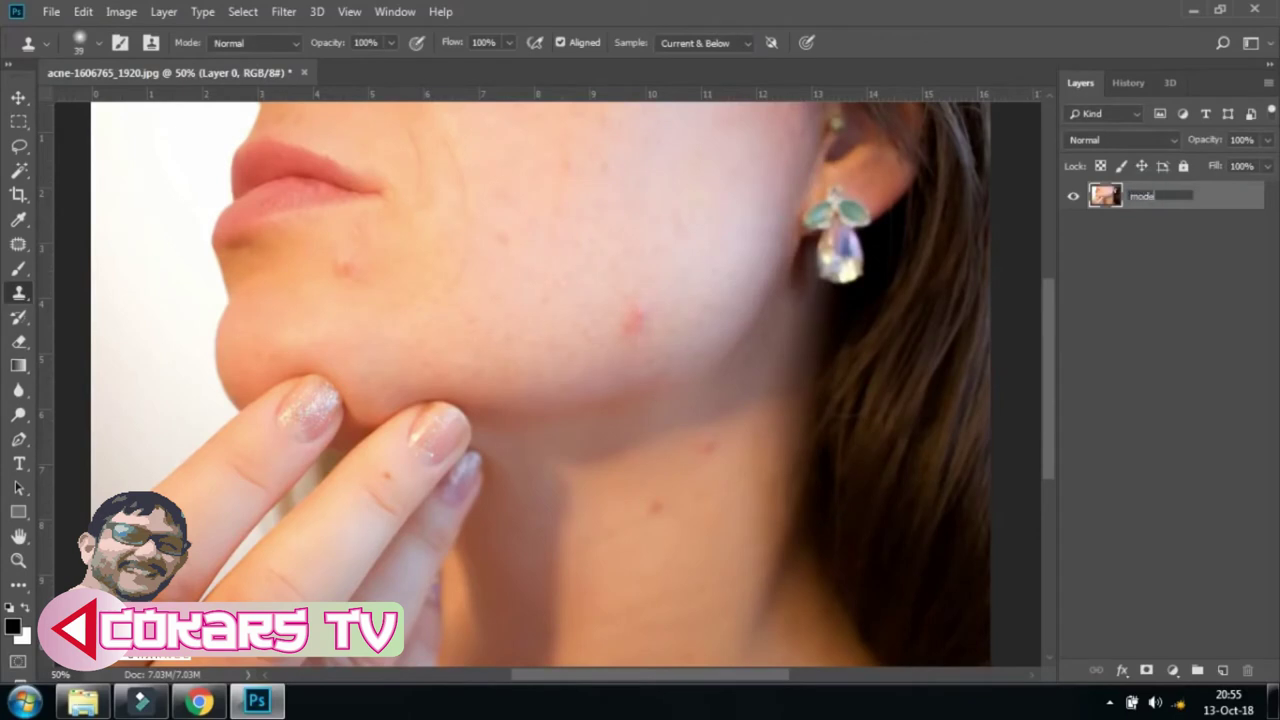
type("l")
key("Return")
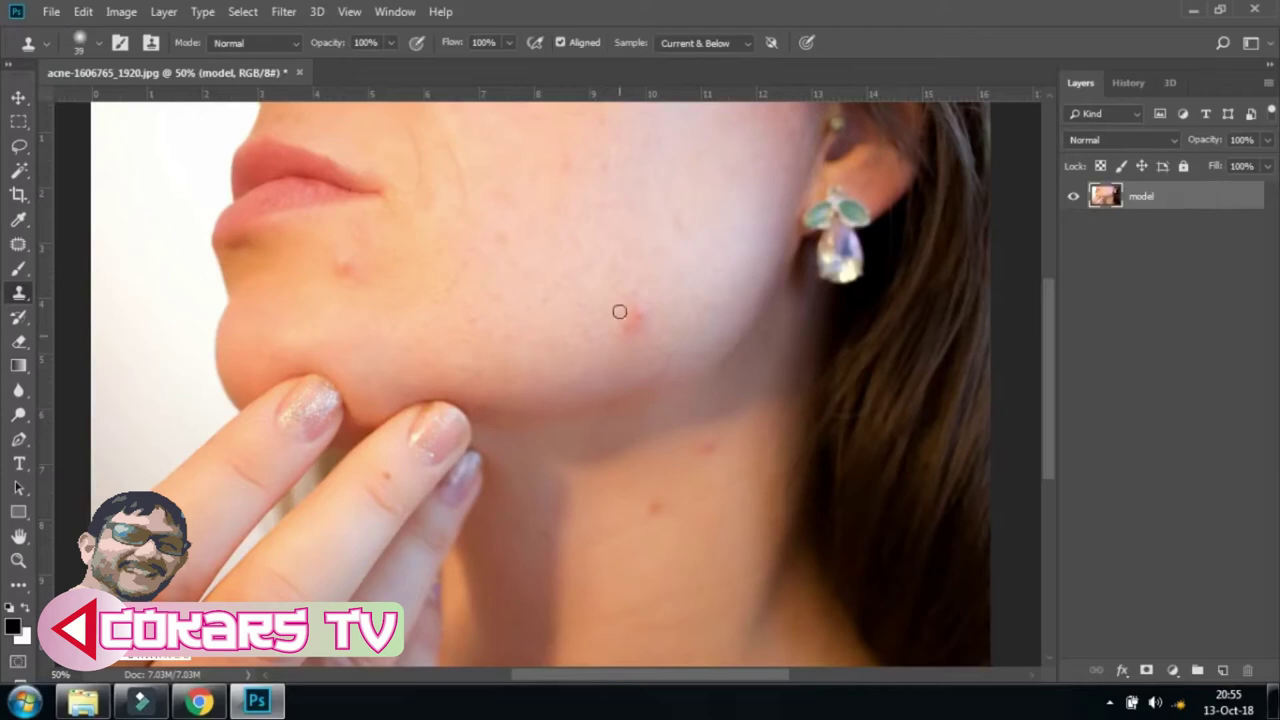
Set the Clone Stamp to sample All Layers with a 50 px brush.
left_click(742, 45)
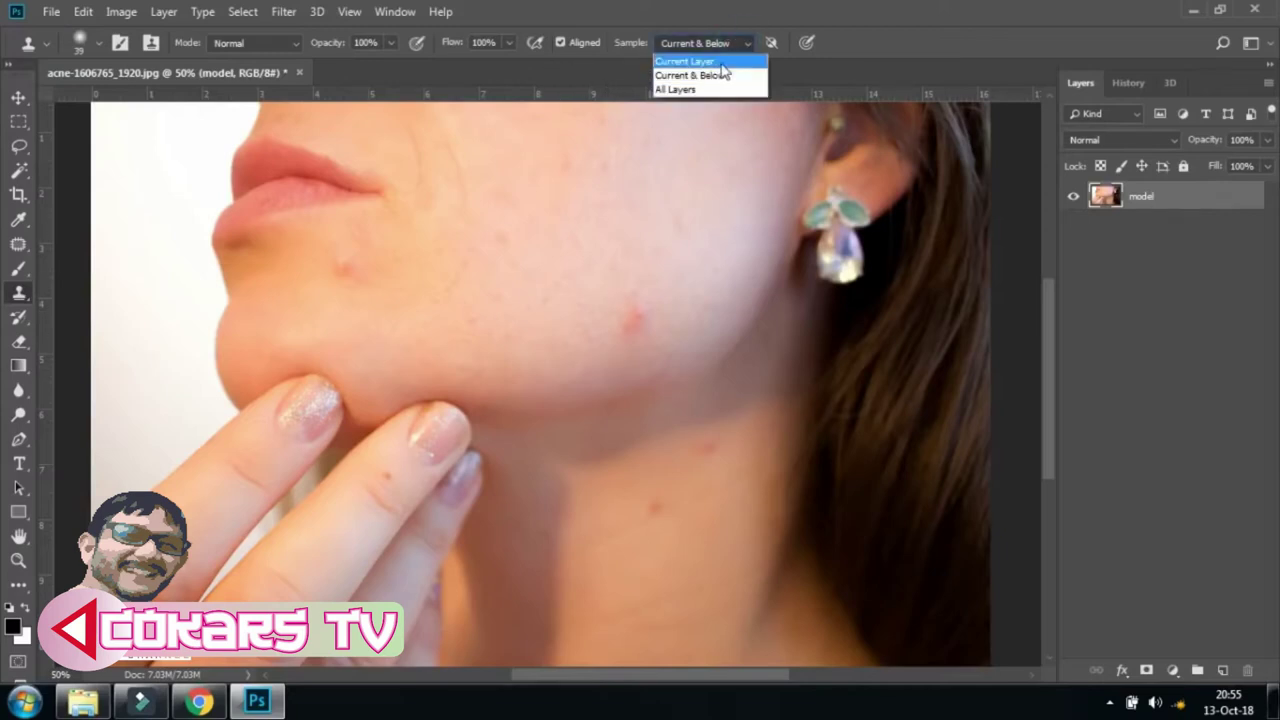
left_click(705, 89)
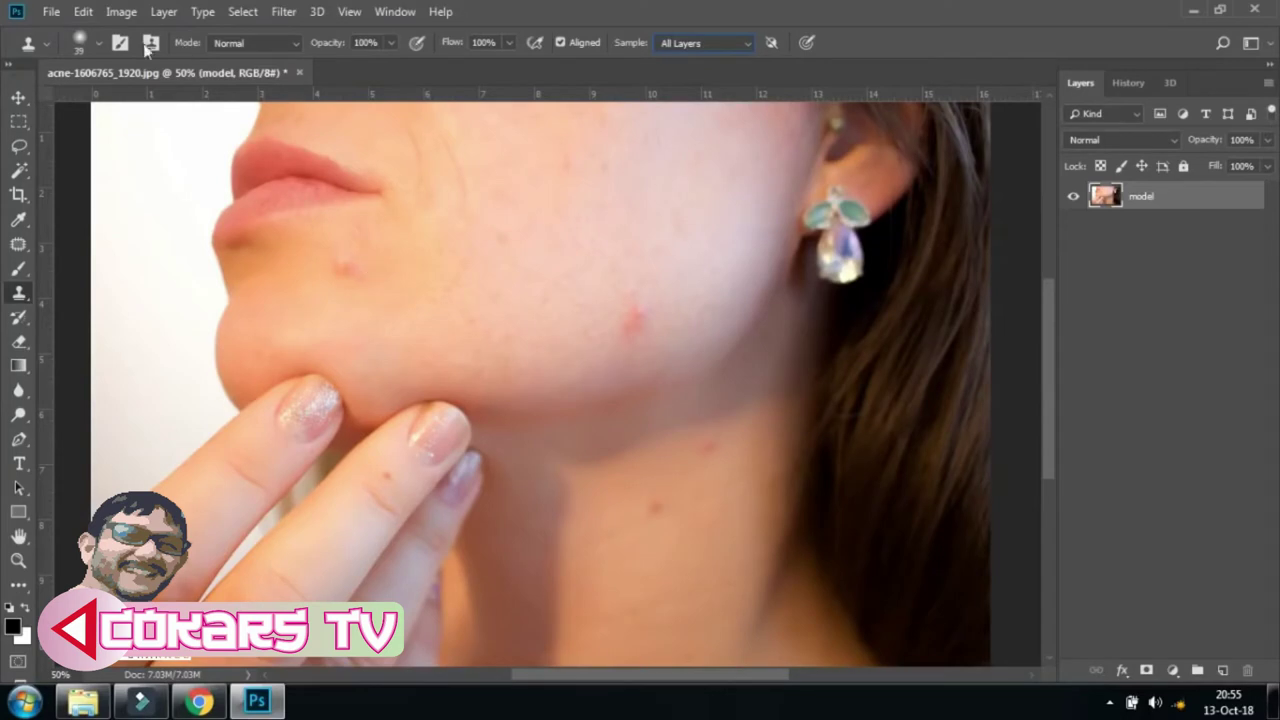
left_click(98, 42)
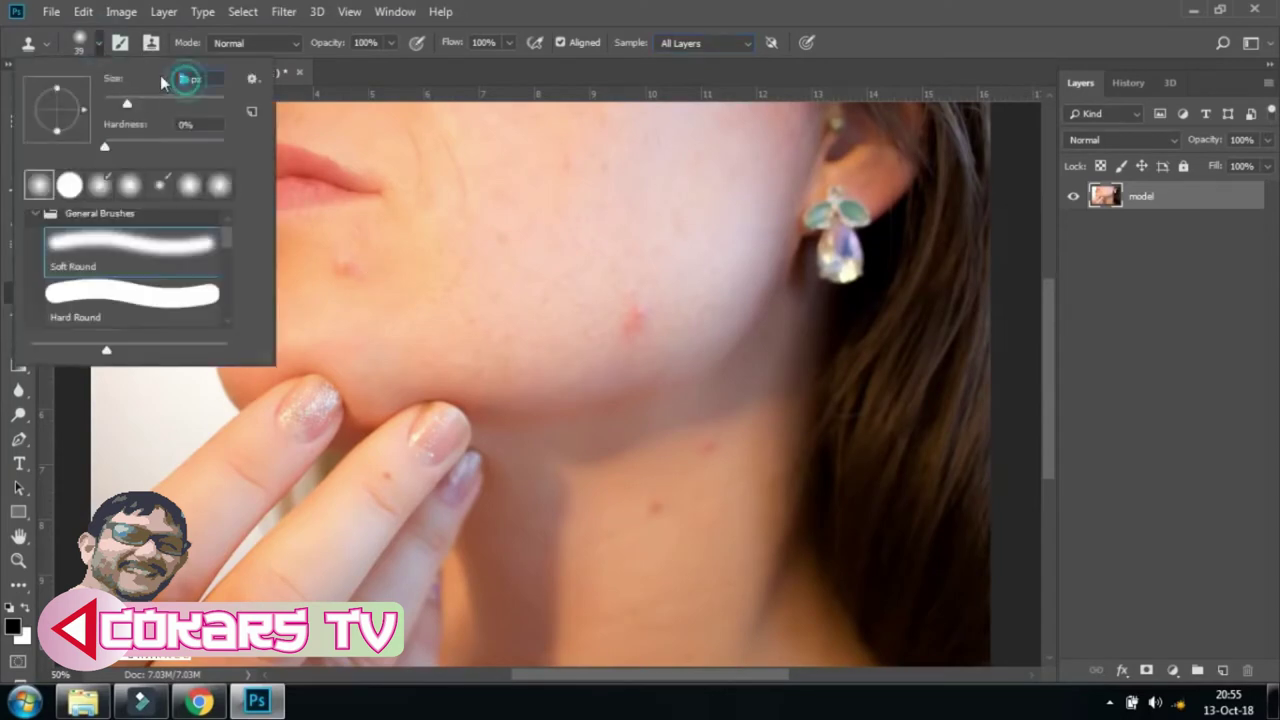
type("509")
key("Return")
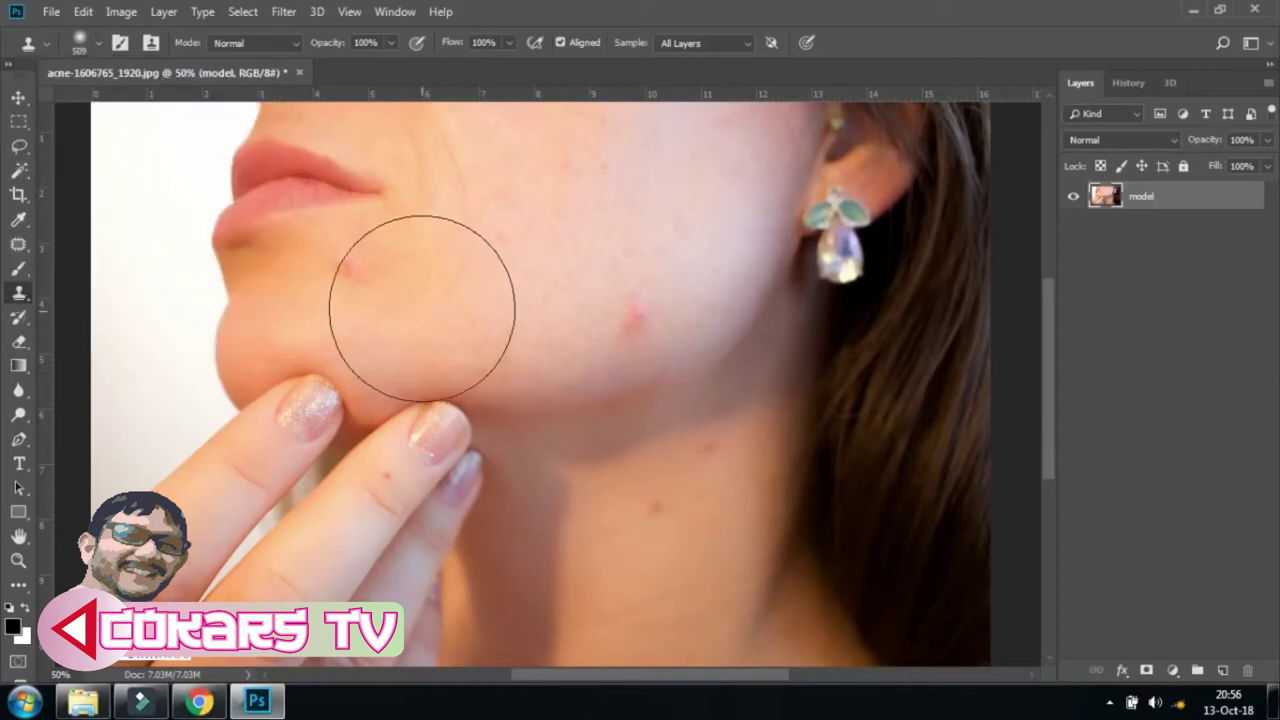
left_click(100, 43)
left_click(196, 80)
key("BackSpace")
key("Return")
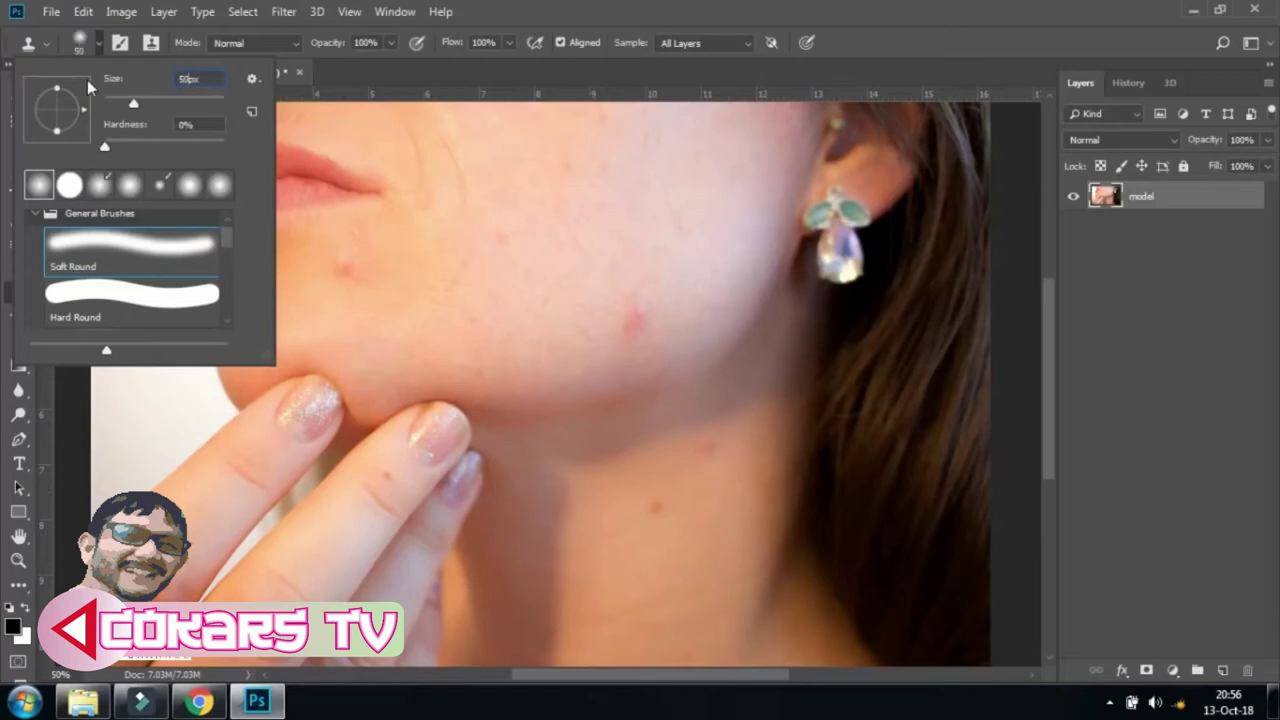
key("Return")
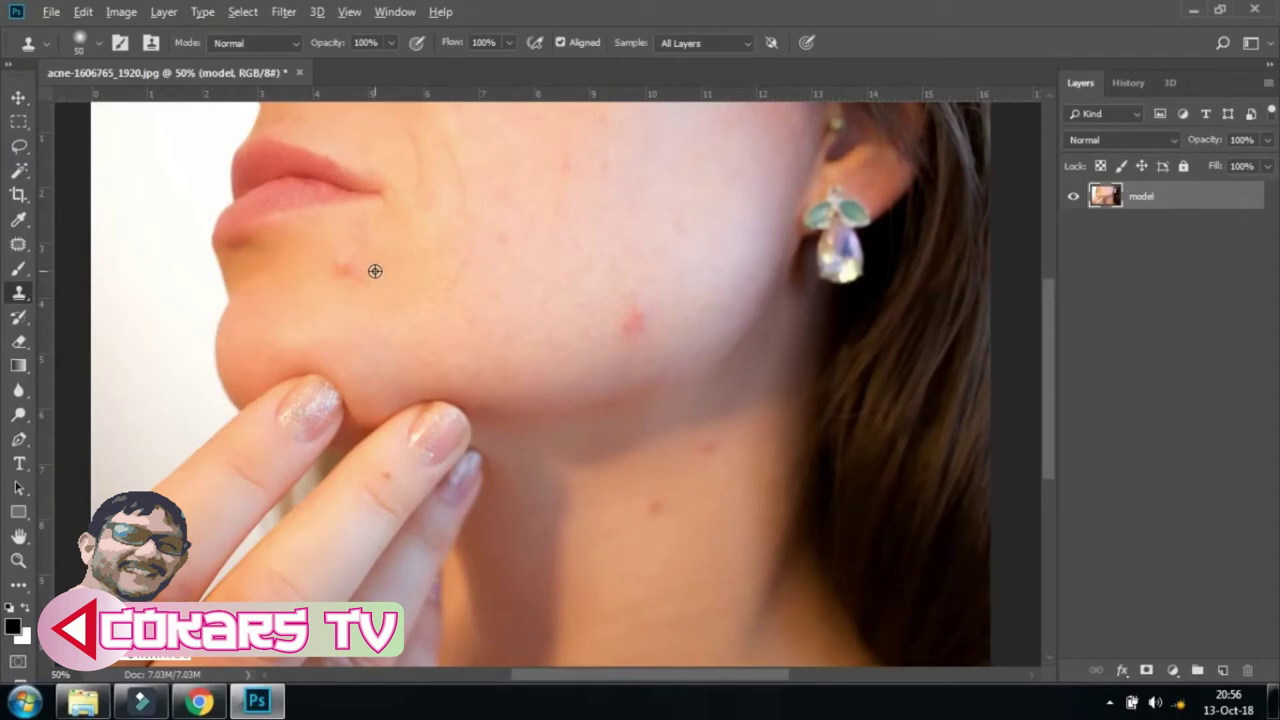
Clone clean skin over the chin blemish, then enlarge the brush to 100 px.
left_click(375, 271, "alt")
left_click(338, 265)
left_click(97, 42)
double_click(185, 78)
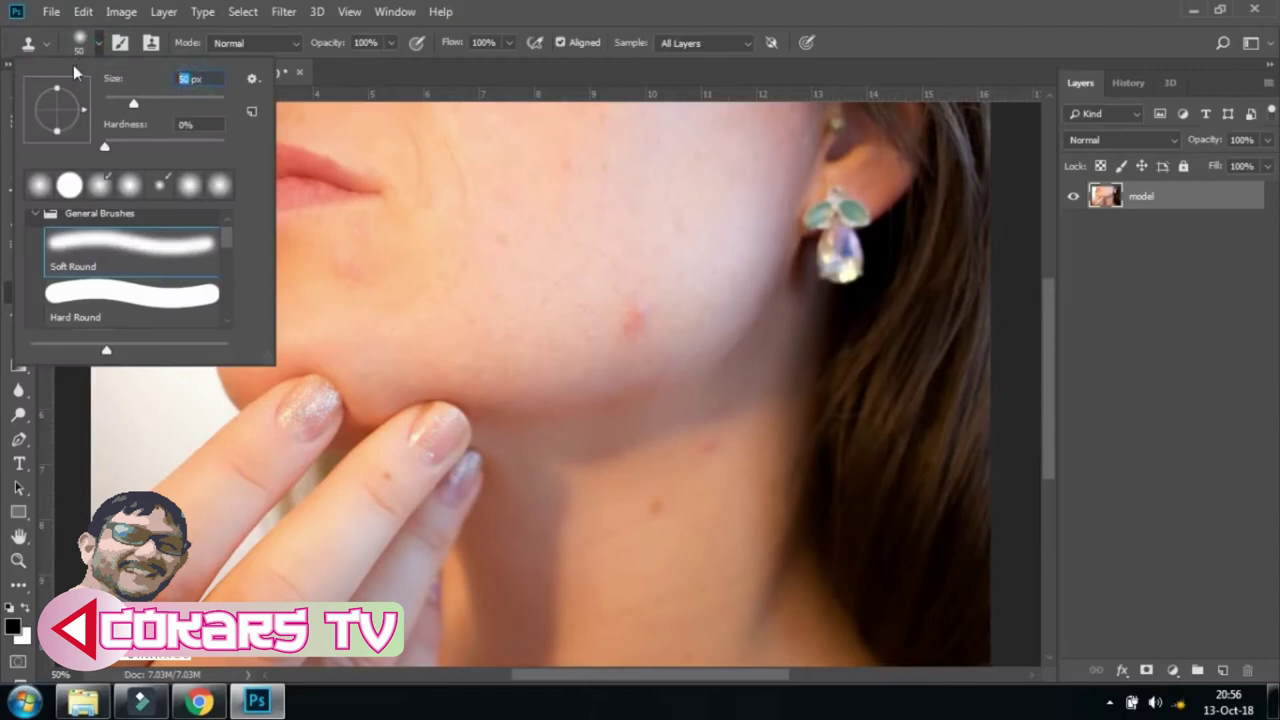
type("100")
key("Return")
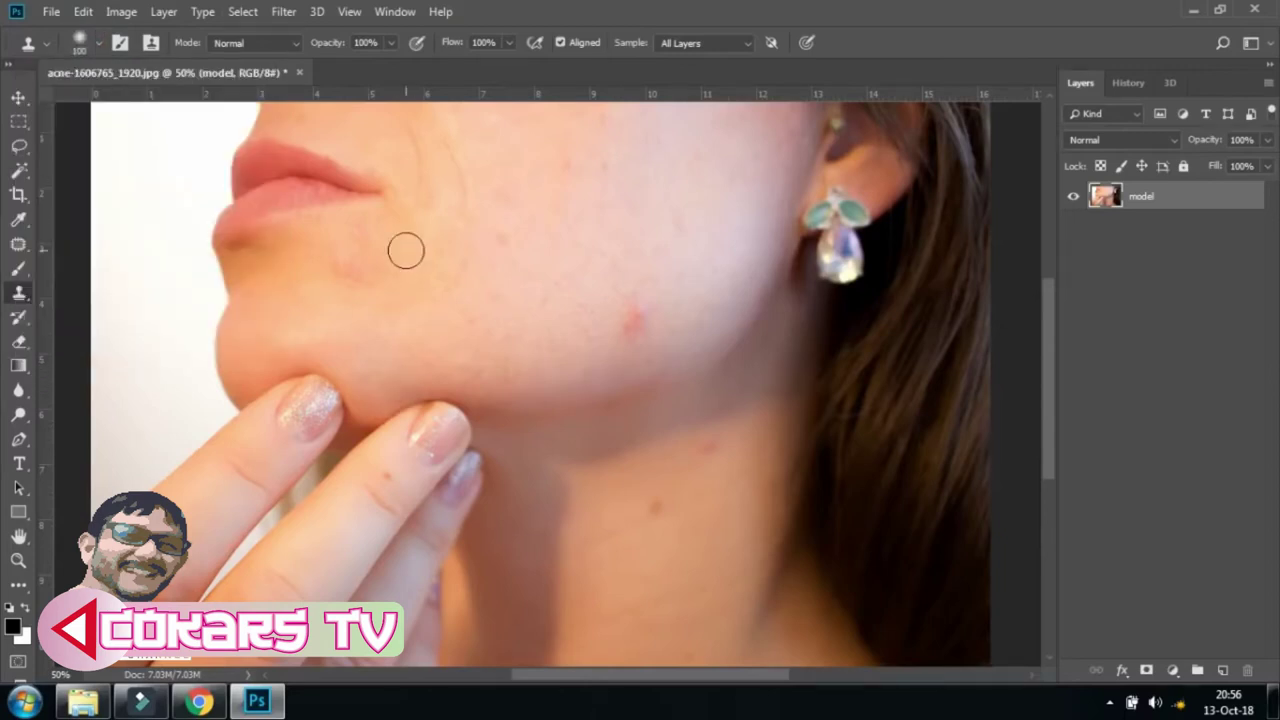
Clone clean chin skin over the chin blemish.
left_click(381, 278, "alt")
left_click(374, 262)
left_click_drag(402, 281, 374, 276)
left_click_drag(386, 288, 377, 274)
Clone away the cheek blemish and the neck blemish.
left_click(590, 322, "alt")
left_click(633, 318)
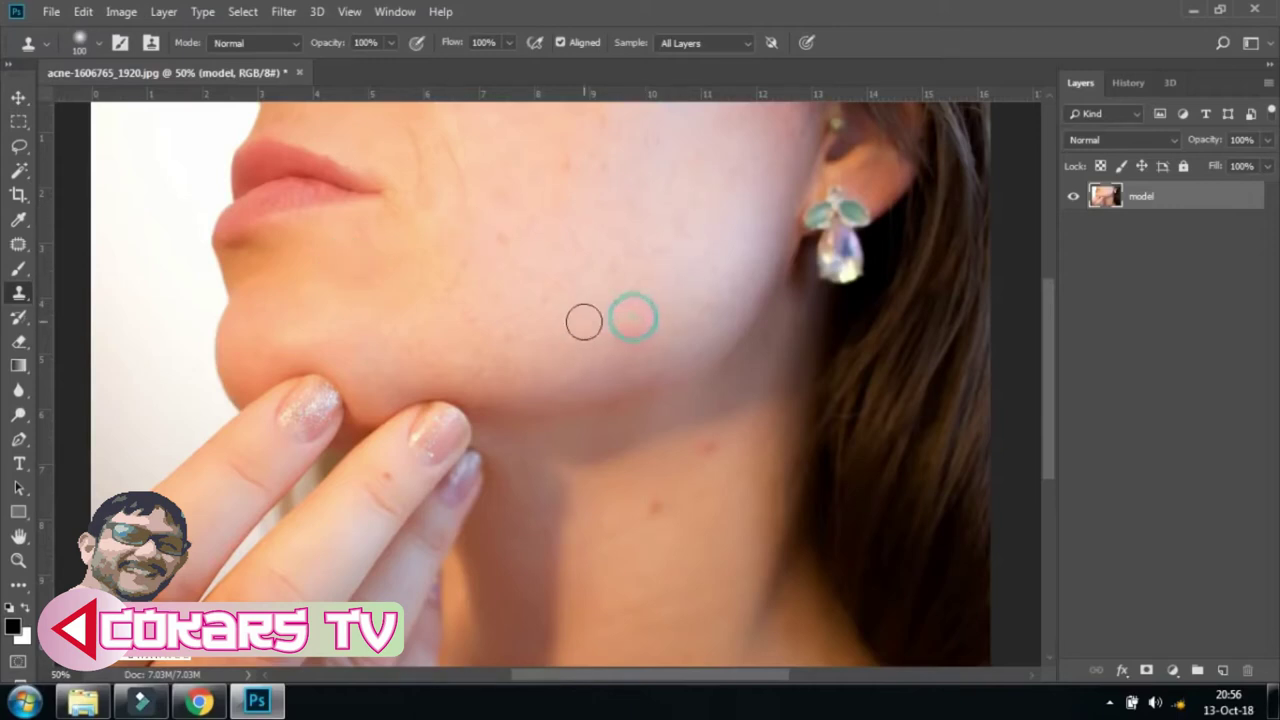
left_click_drag(606, 343, 607, 369)
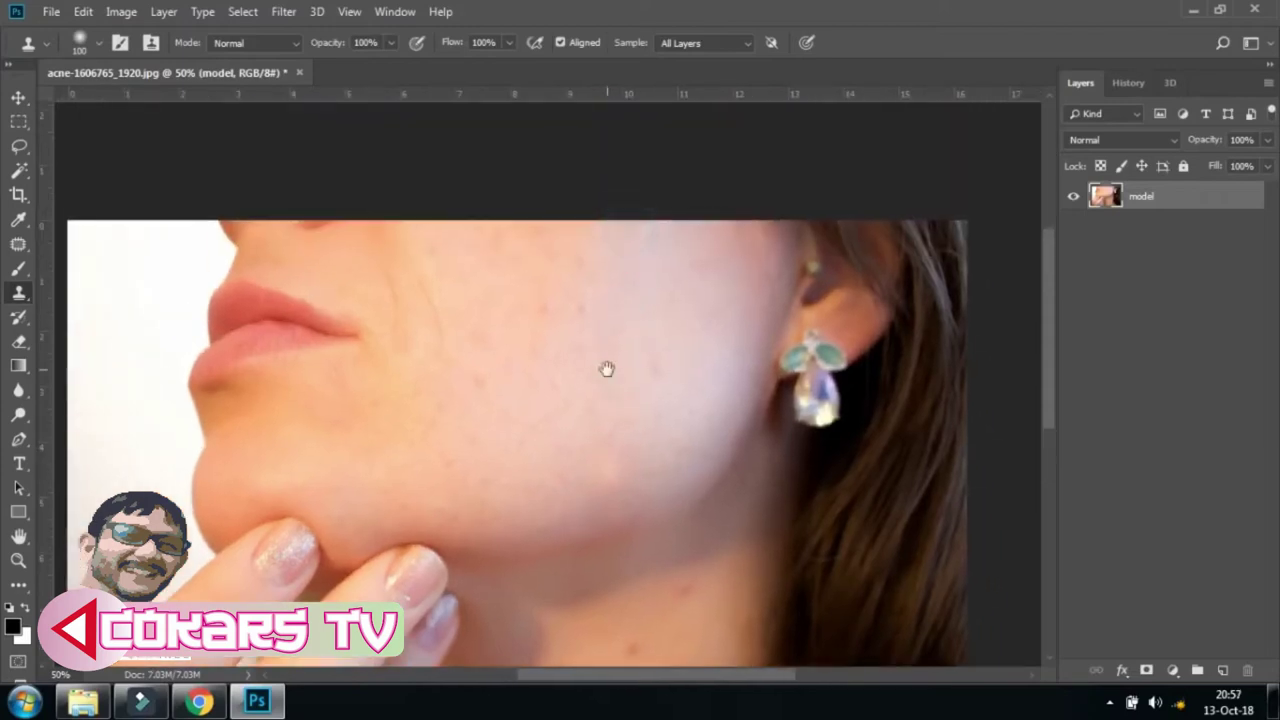
scroll(547, 431, "down", 1)
scroll(516, 360, "down", 3)
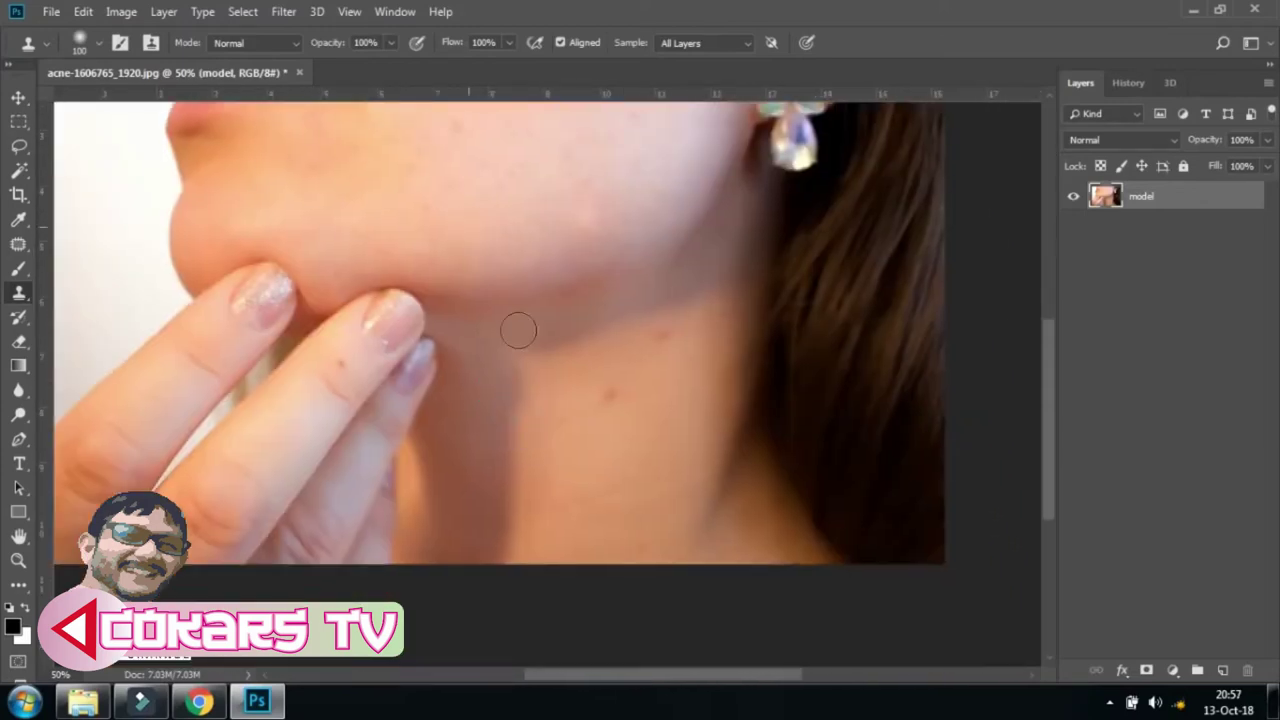
left_click(581, 417, "alt")
left_click(610, 396)
Clone away the remaining spots on the cheek near the earring.
left_click(660, 334, "alt")
left_click_drag(555, 407, 514, 277)
left_click(580, 394)
left_click_drag(469, 237, 566, 369)
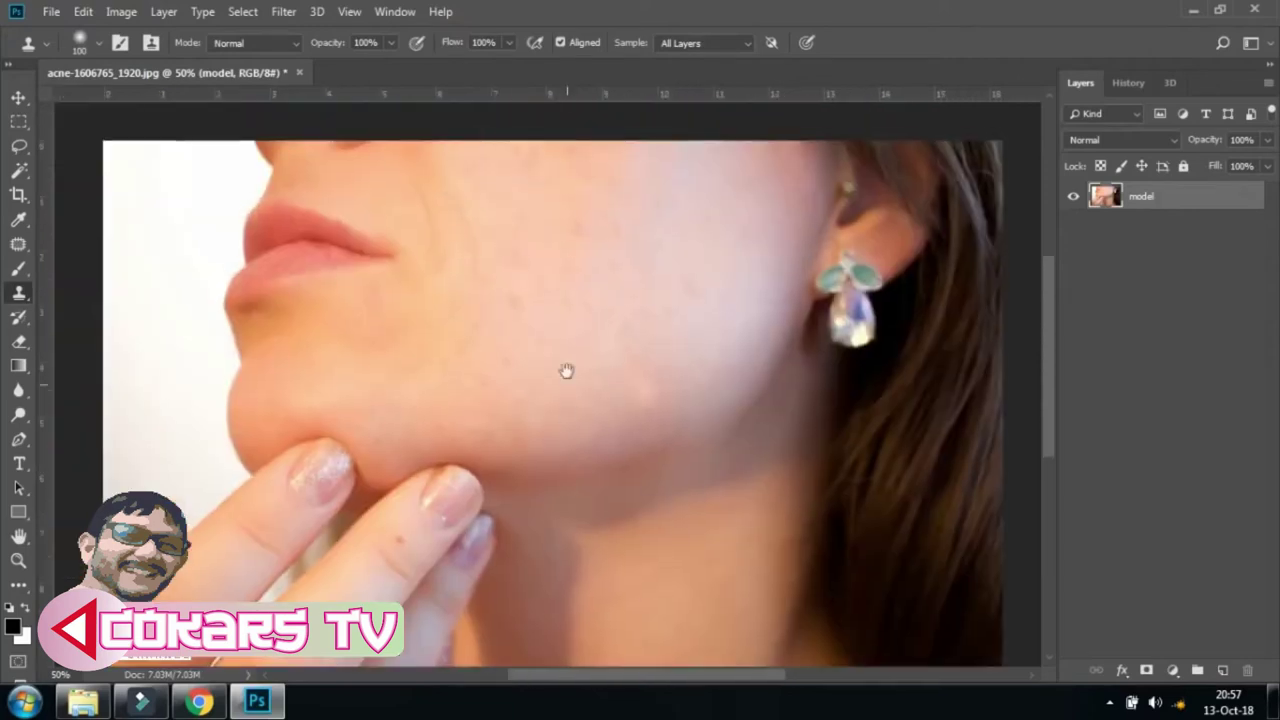
left_click(566, 349)
left_click(678, 308)
left_click(746, 379)
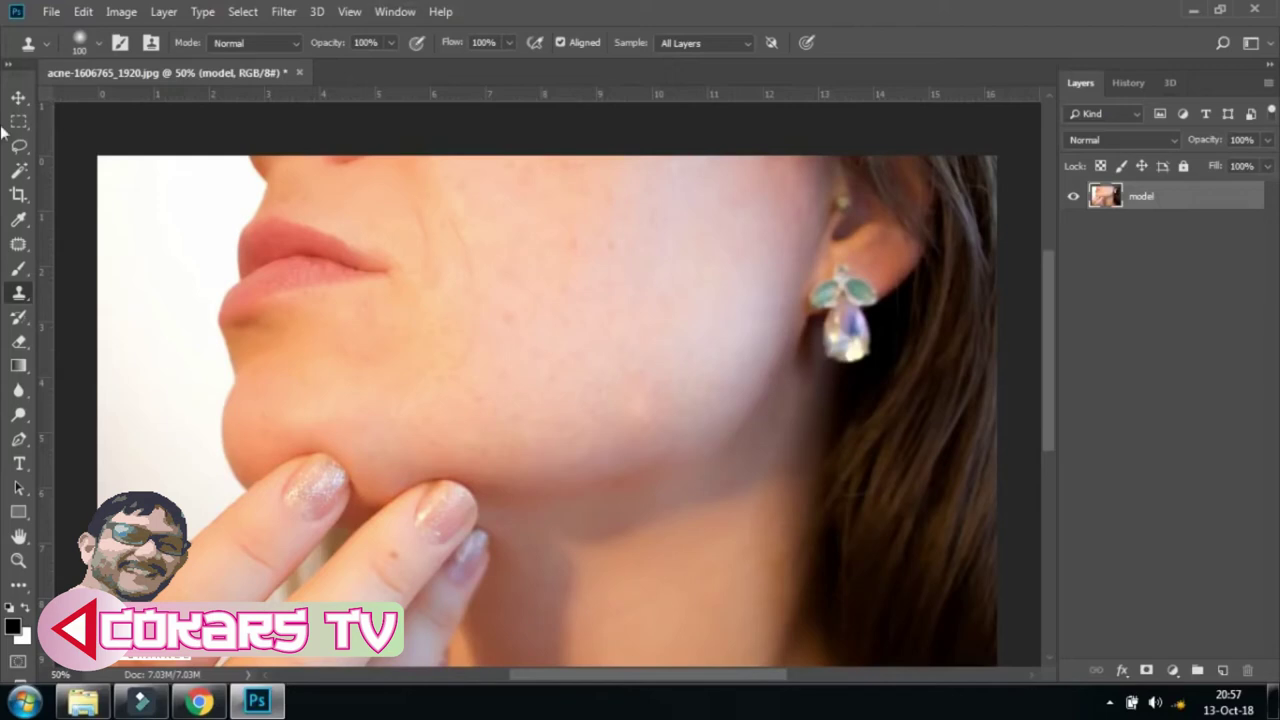
left_click(18, 97)
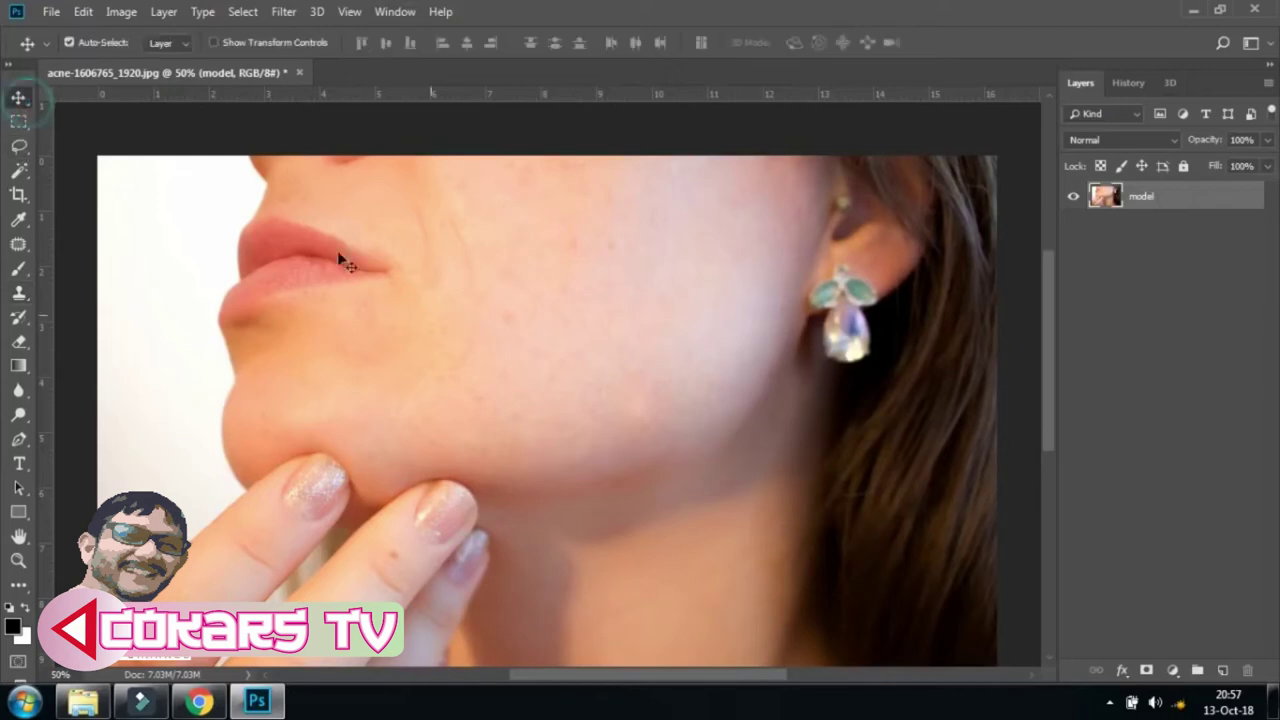
Close the retouched photo without saving and reopen the original acne photo.
left_click(299, 73)
left_click(646, 274)
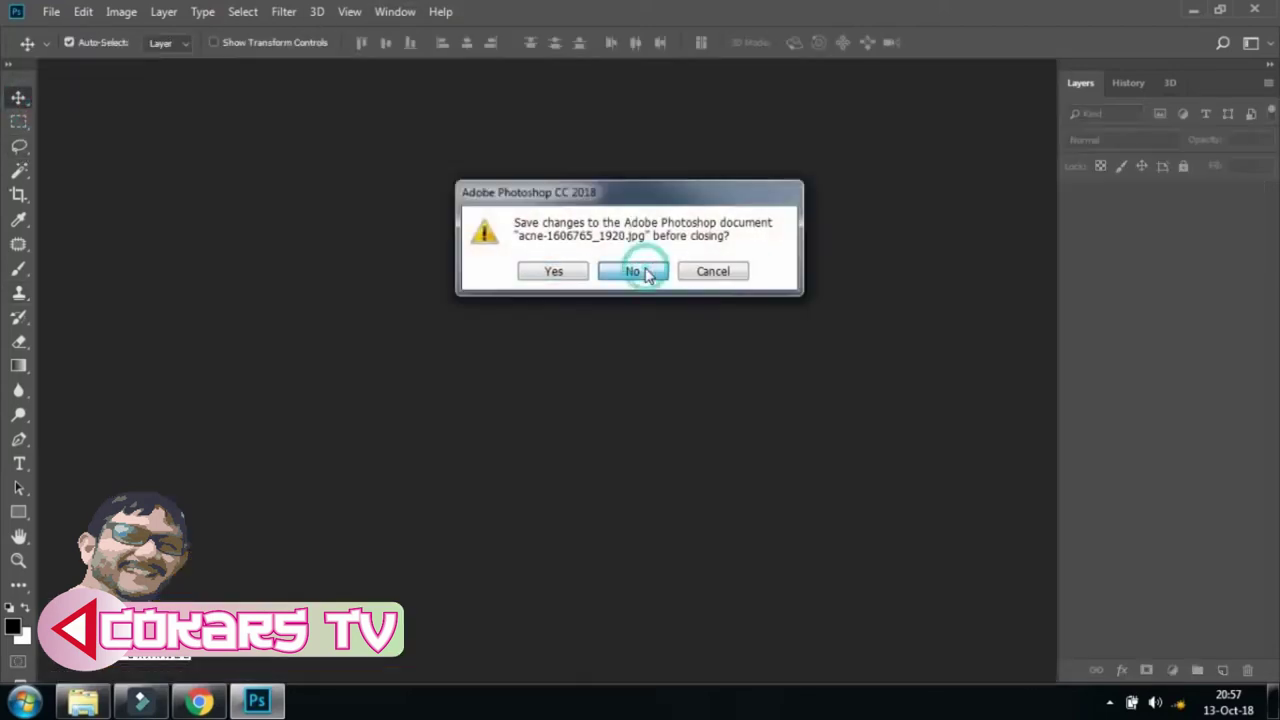
left_click(50, 11)
left_click(60, 49)
left_click(528, 218)
left_click(812, 505)
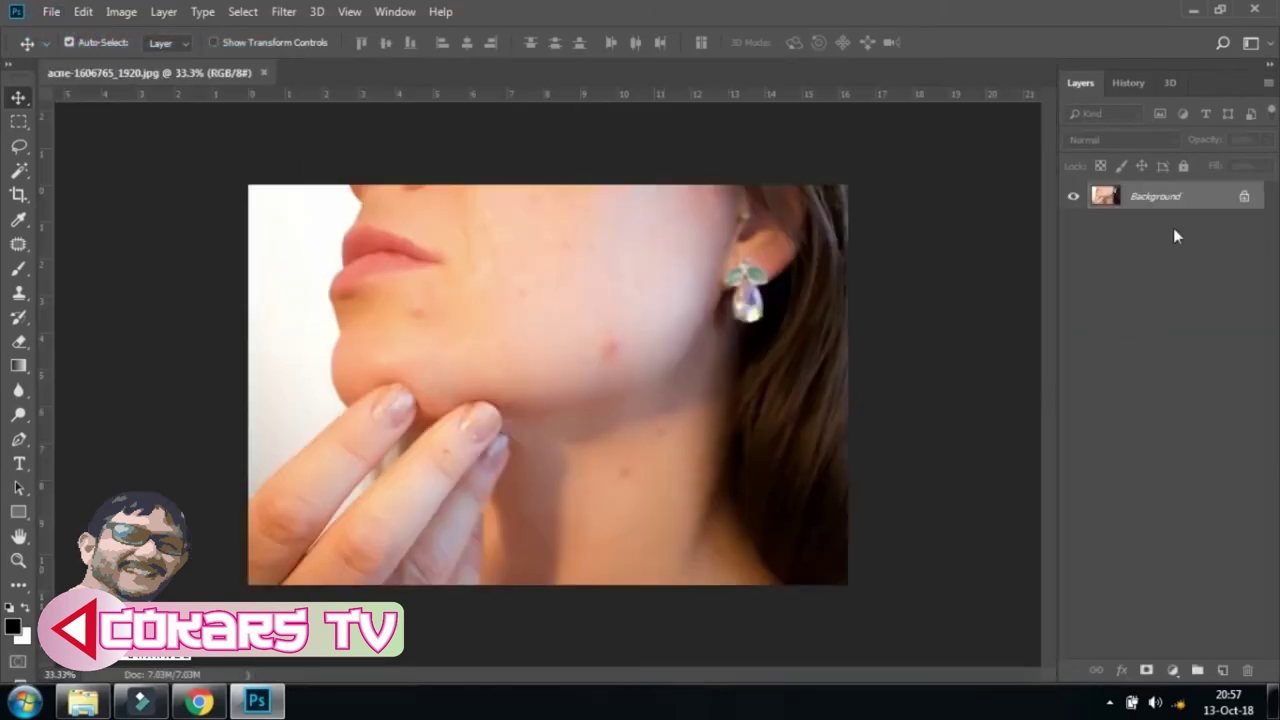
Add a new empty layer above Background named Clone.
left_click(1222, 671)
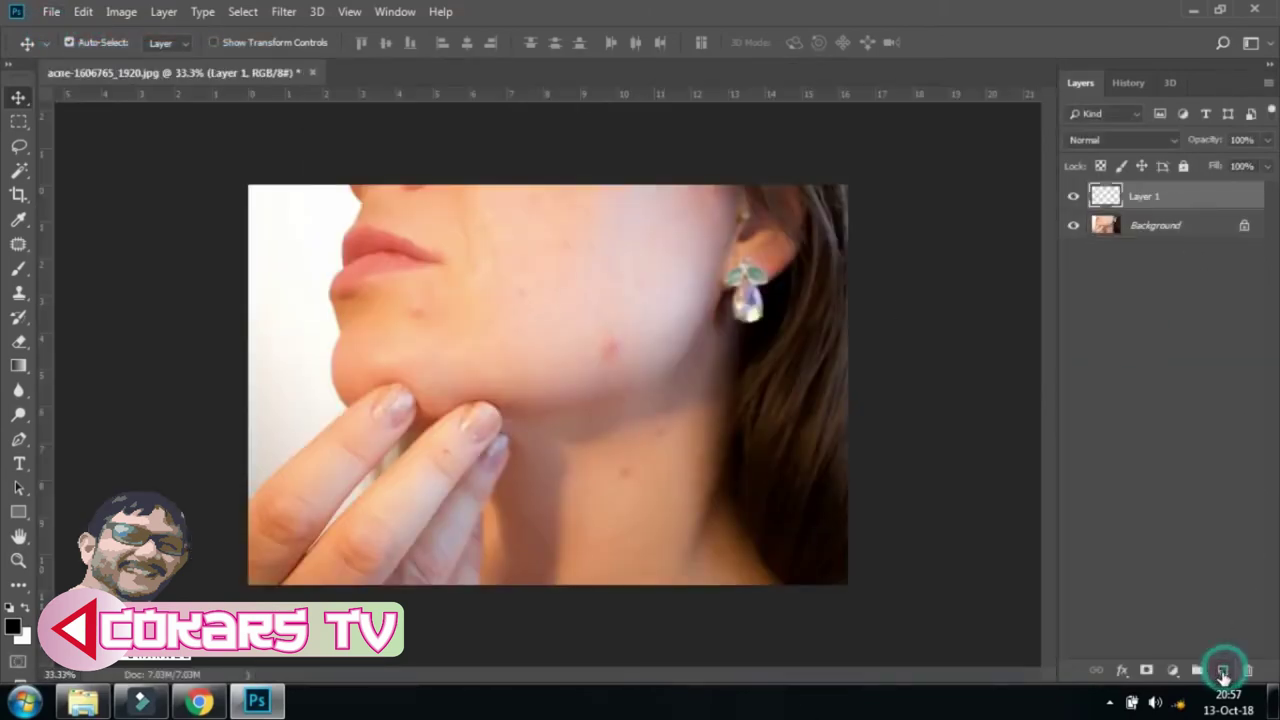
double_click(1147, 197)
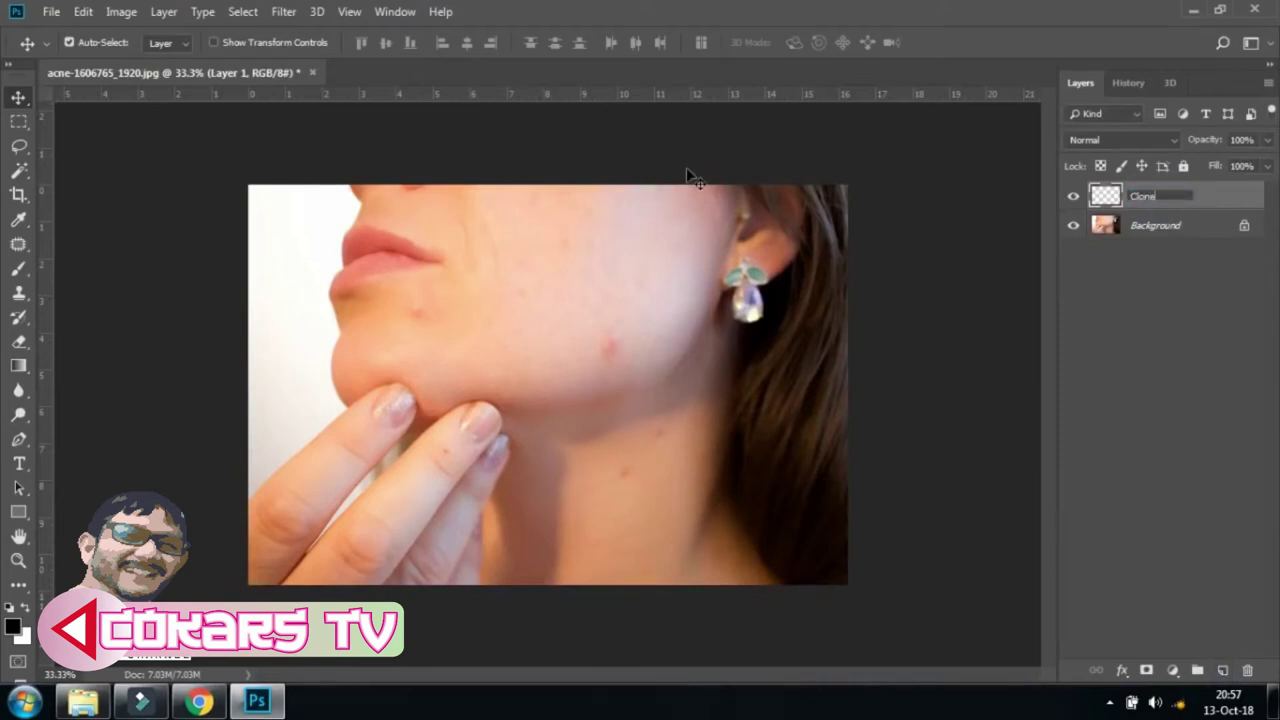
key("Return")
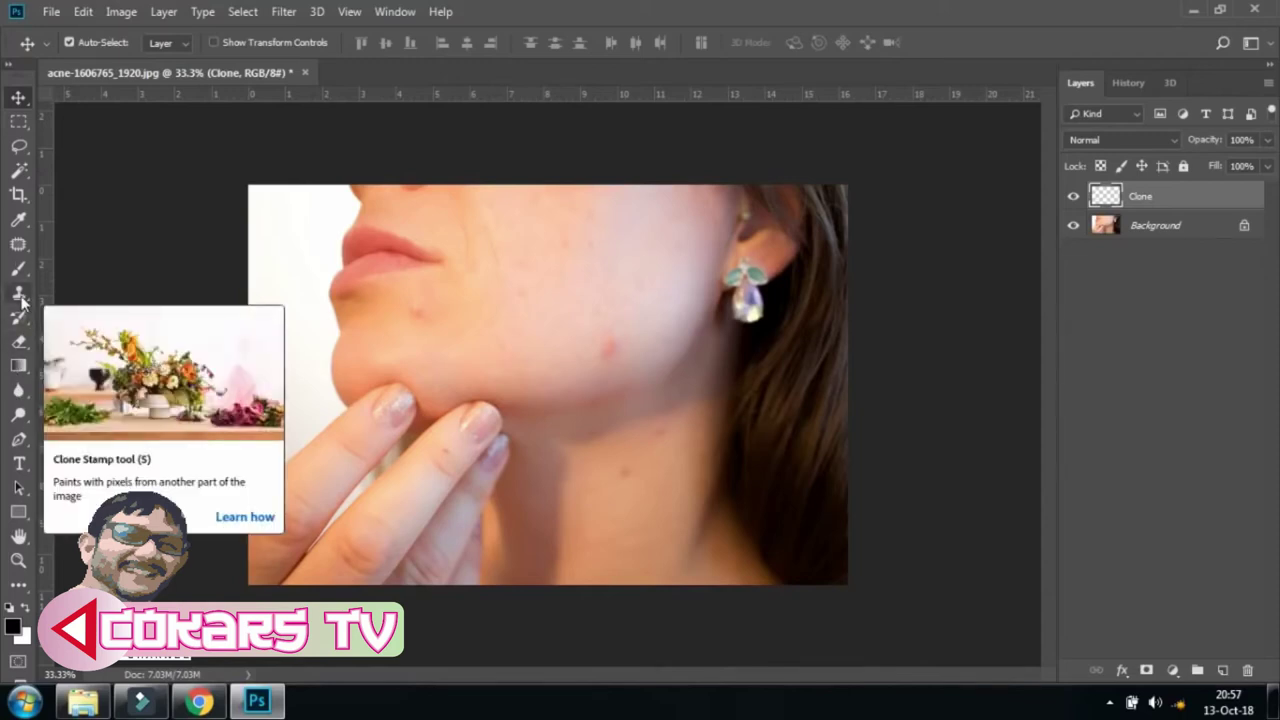
Select Clone Stamp sampling Current & Below and zoom to 50%.
left_click(19, 293)
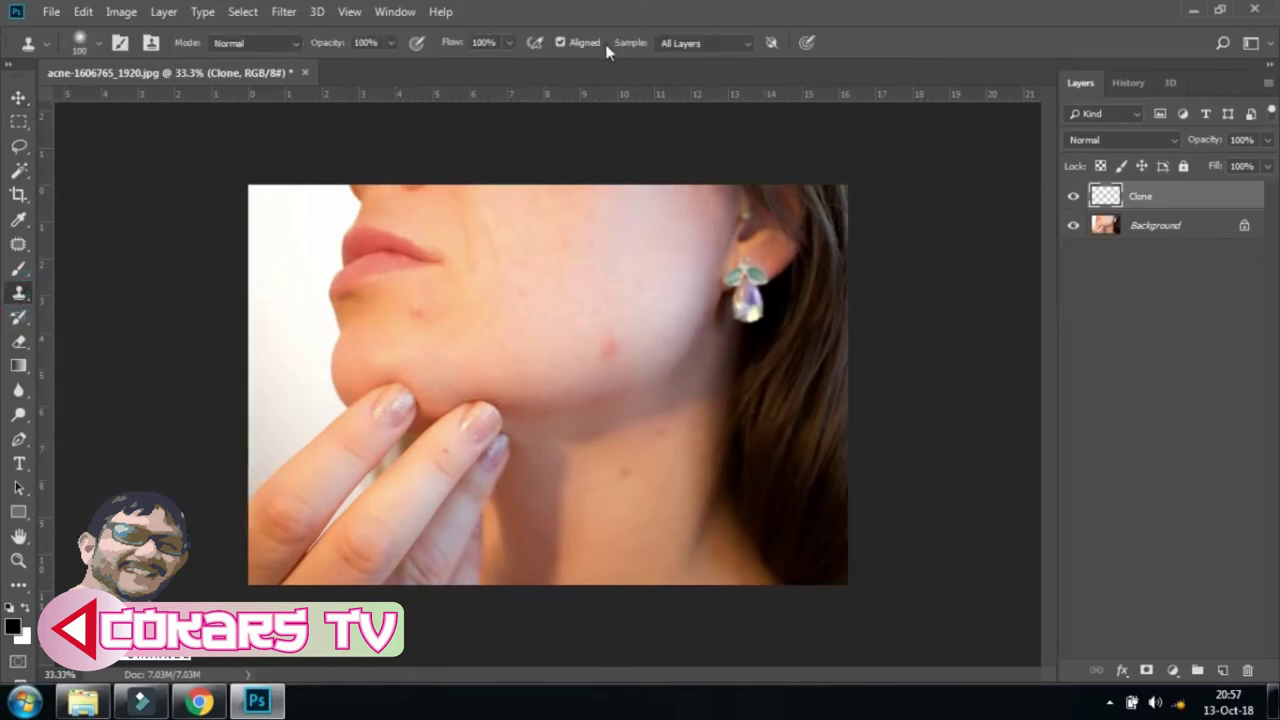
left_click(752, 44)
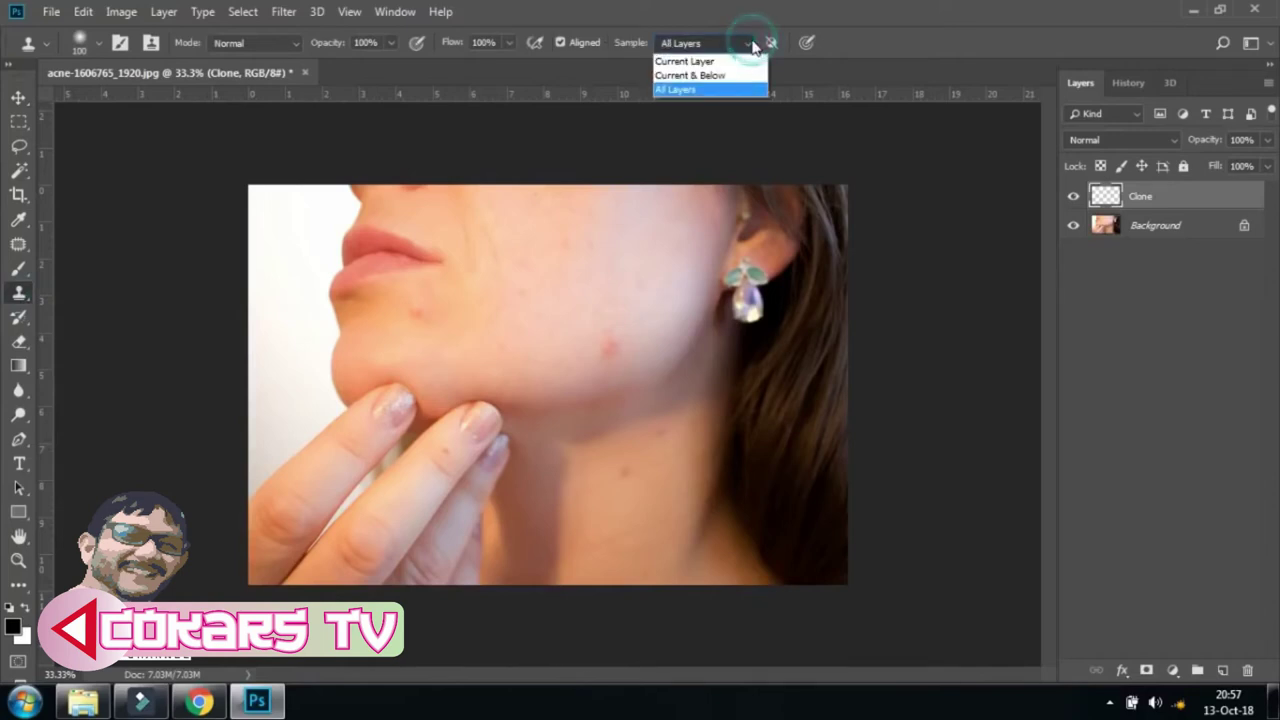
left_click(715, 76)
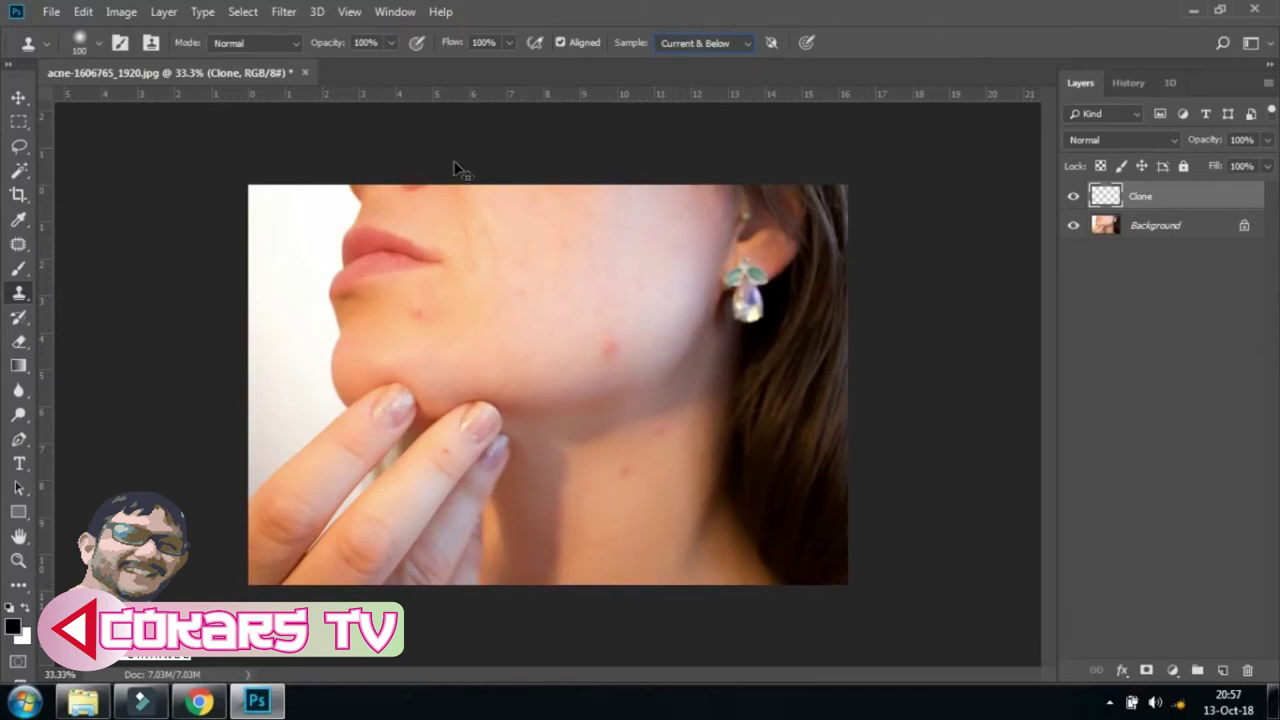
key("ctrl+plus")
left_click_drag(451, 278, 543, 291)
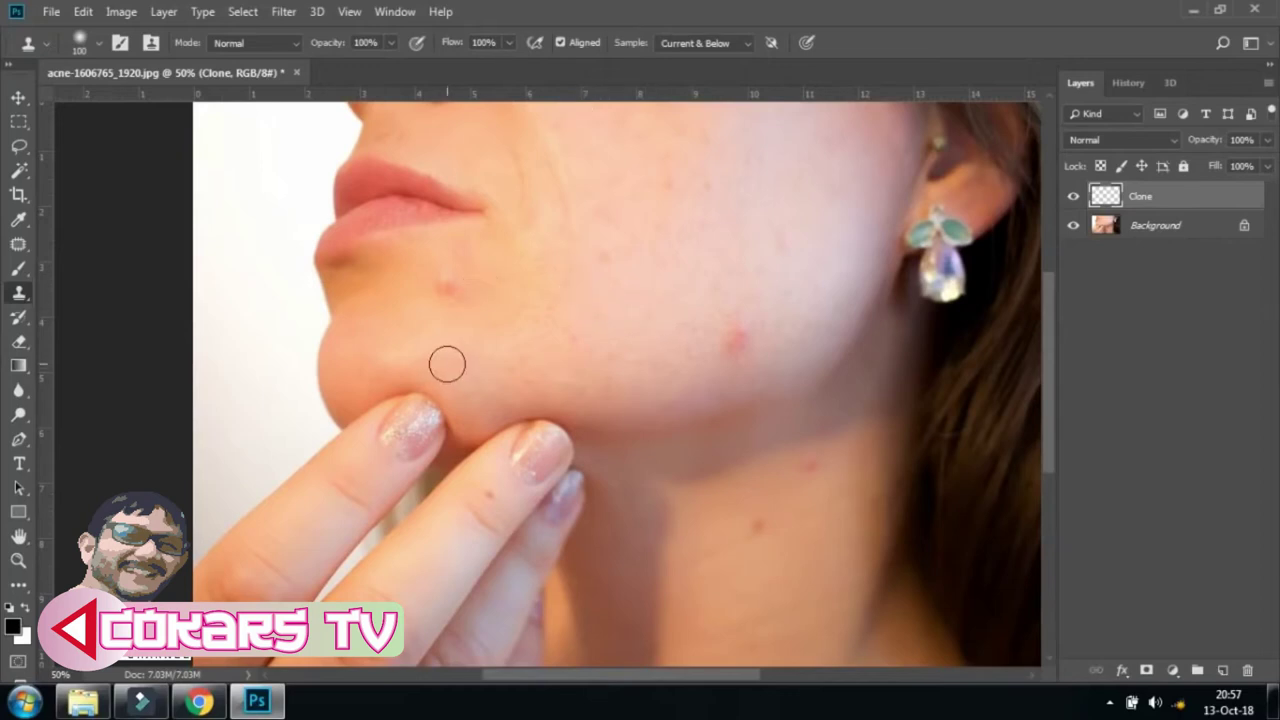
Clone clean skin over the cheek, small dark and neck blemishes.
left_click(491, 289, "alt")
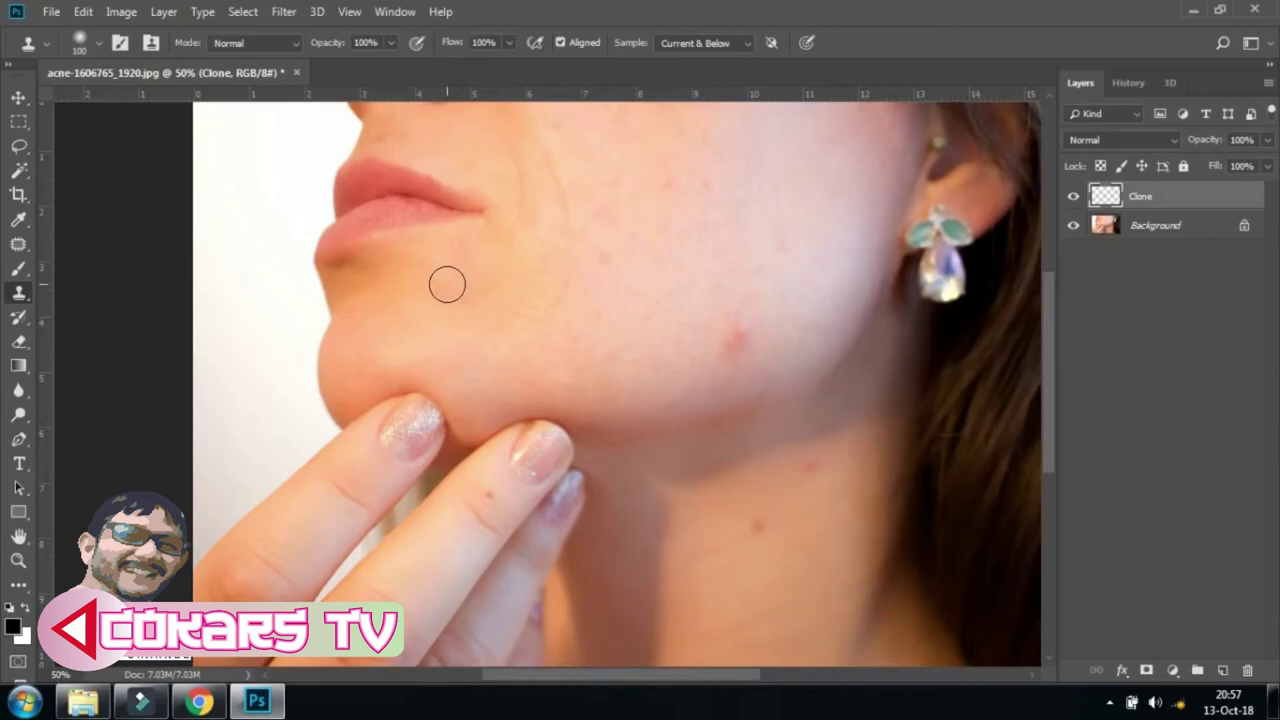
left_click(734, 335)
left_click_drag(711, 334, 481, 281)
left_click(518, 438)
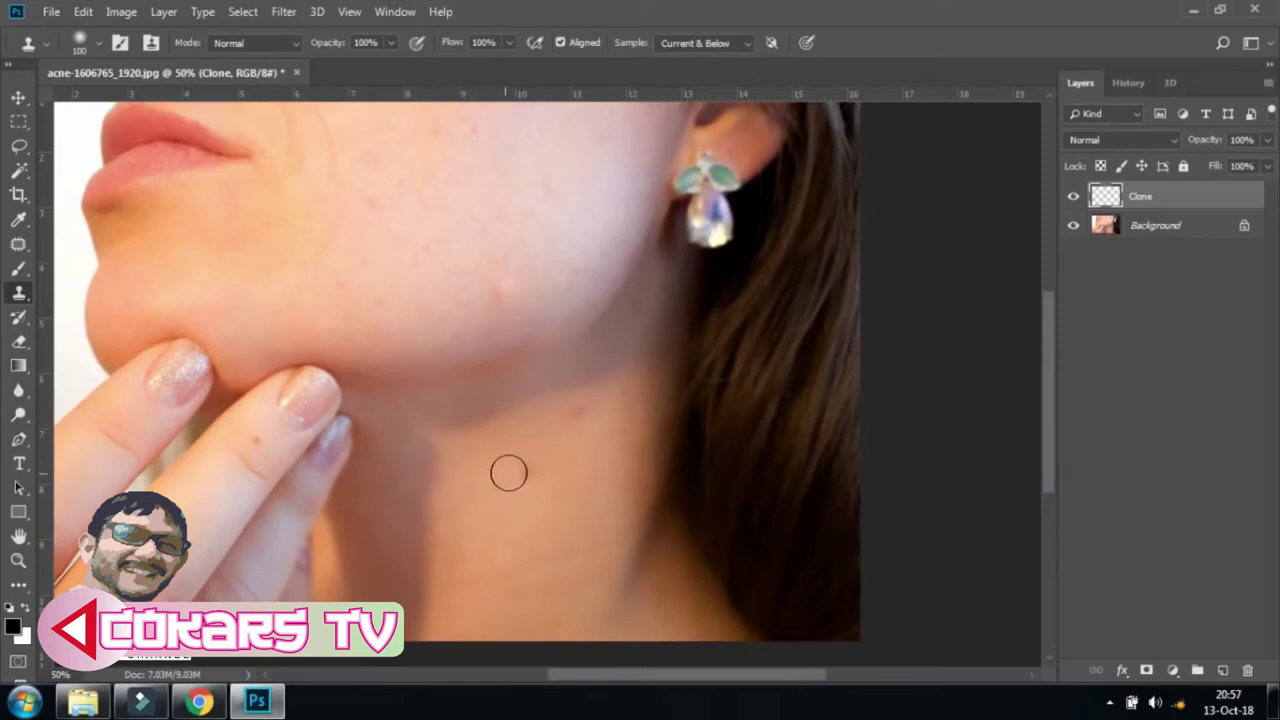
left_click(571, 423, "alt")
left_click(577, 409)
left_click(583, 400)
left_click_drag(510, 263, 625, 524)
Clone clean skin over the remaining spots on the cheek.
left_click(626, 394)
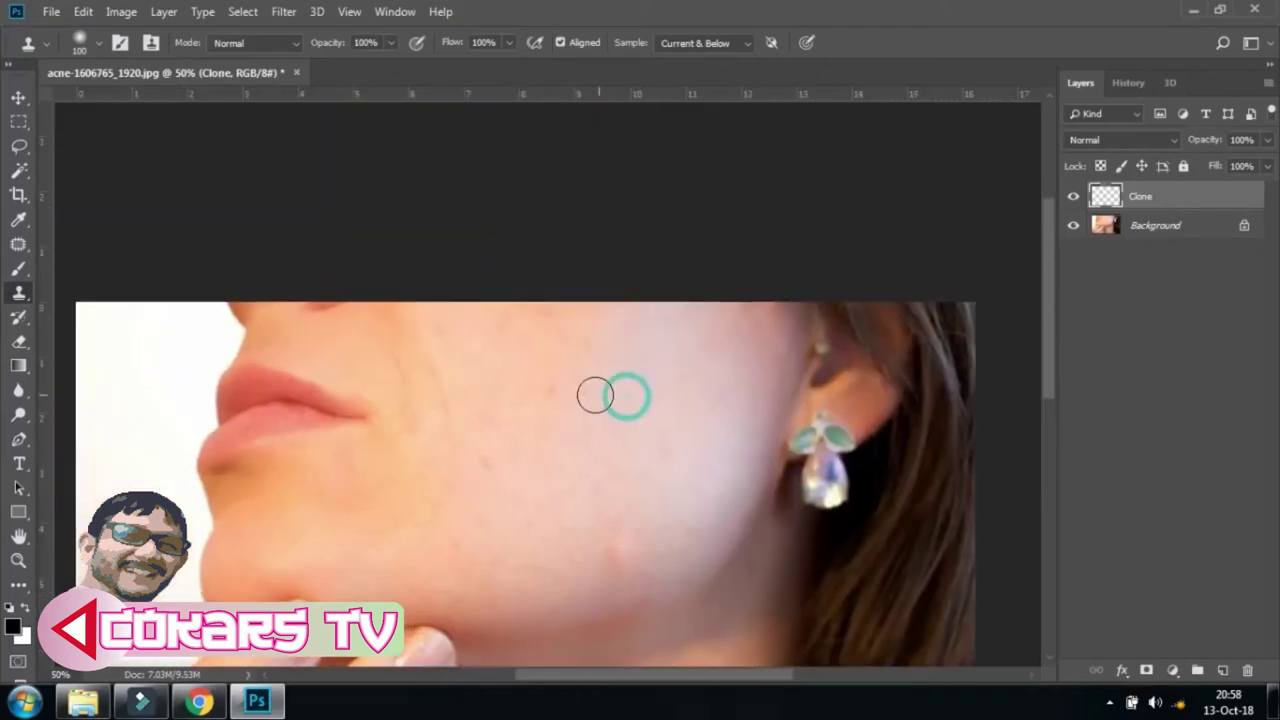
left_click(603, 369, "alt")
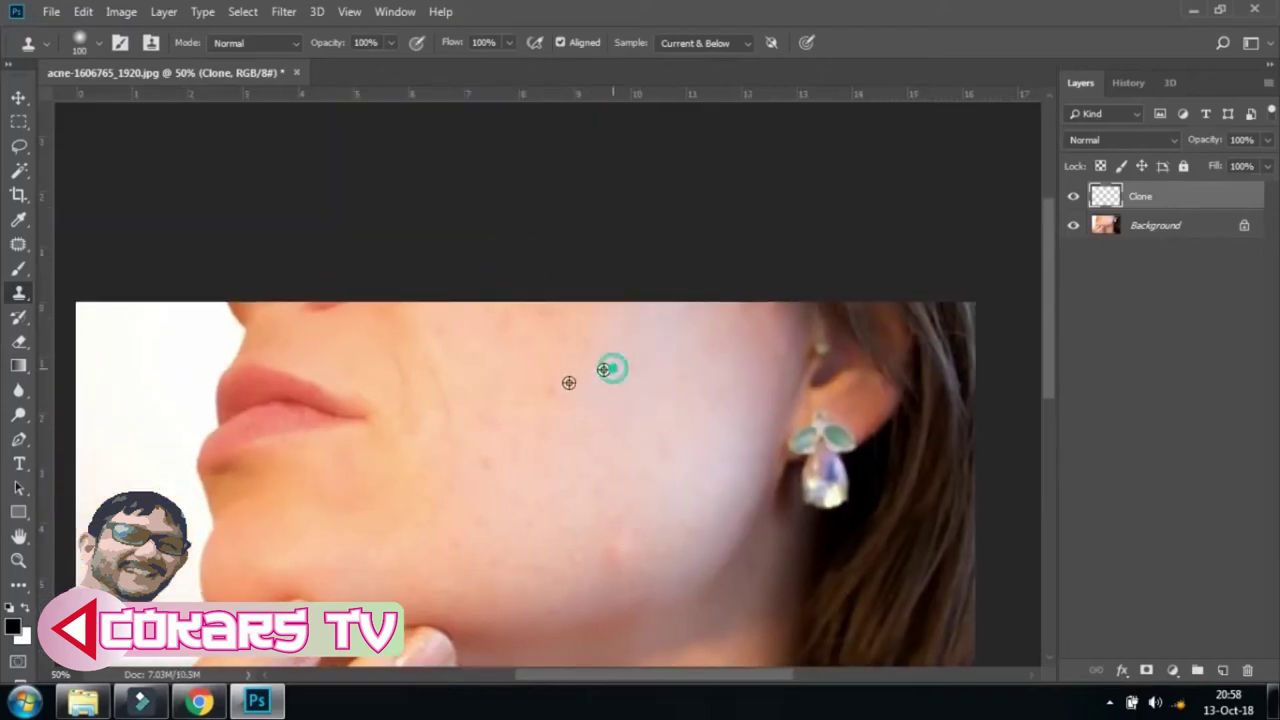
left_click(546, 443, "alt")
left_click(549, 466, "alt")
left_click(586, 429)
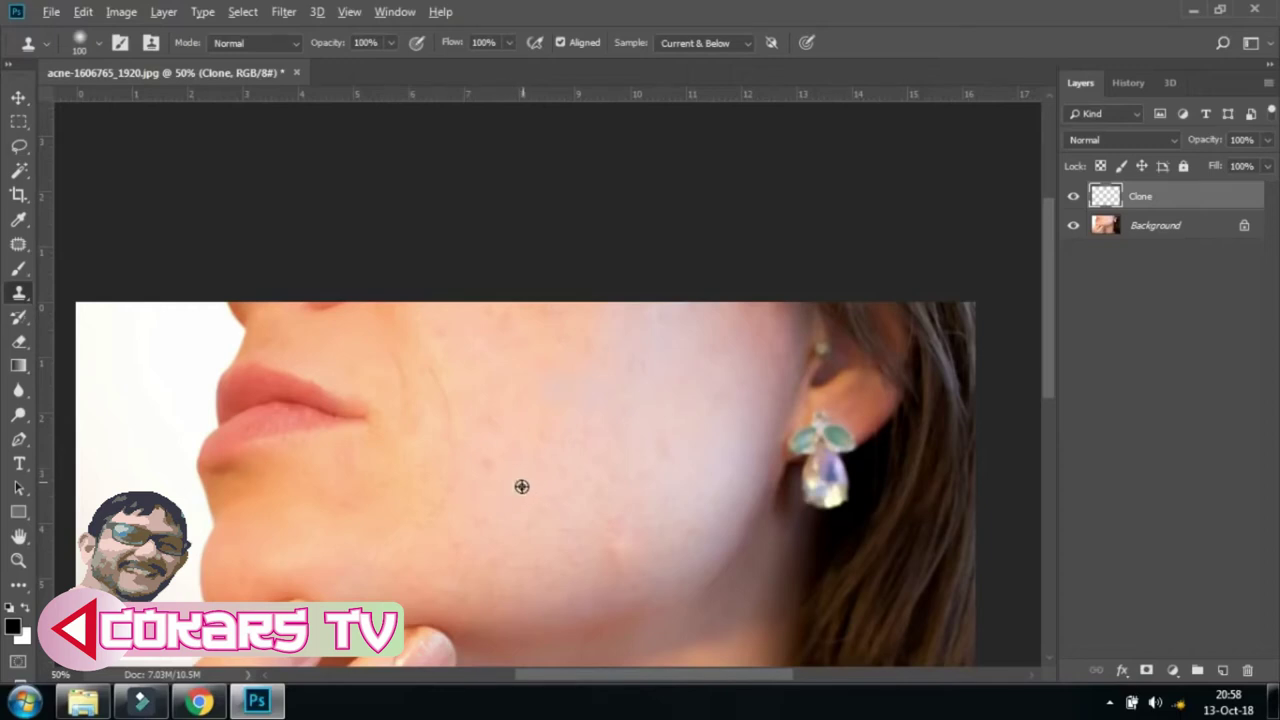
left_click(520, 486)
left_click(519, 490)
left_click(513, 490, "alt")
mouse_move(600, 506)
left_mouse_down()
mouse_move(651, 349)
mouse_move(674, 319)
left_mouse_up()
scroll(674, 319, "up", 5)
Close the acne photo without saving.
scroll(674, 314, "up", 3)
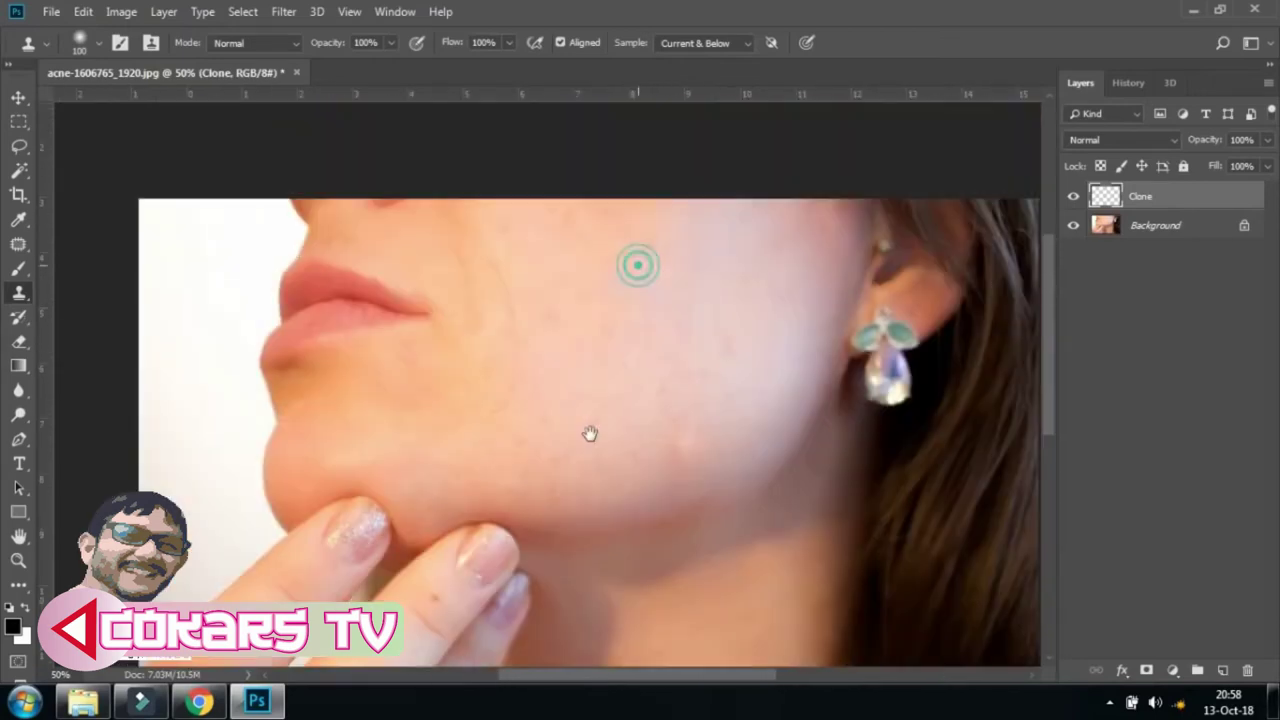
left_click(296, 74)
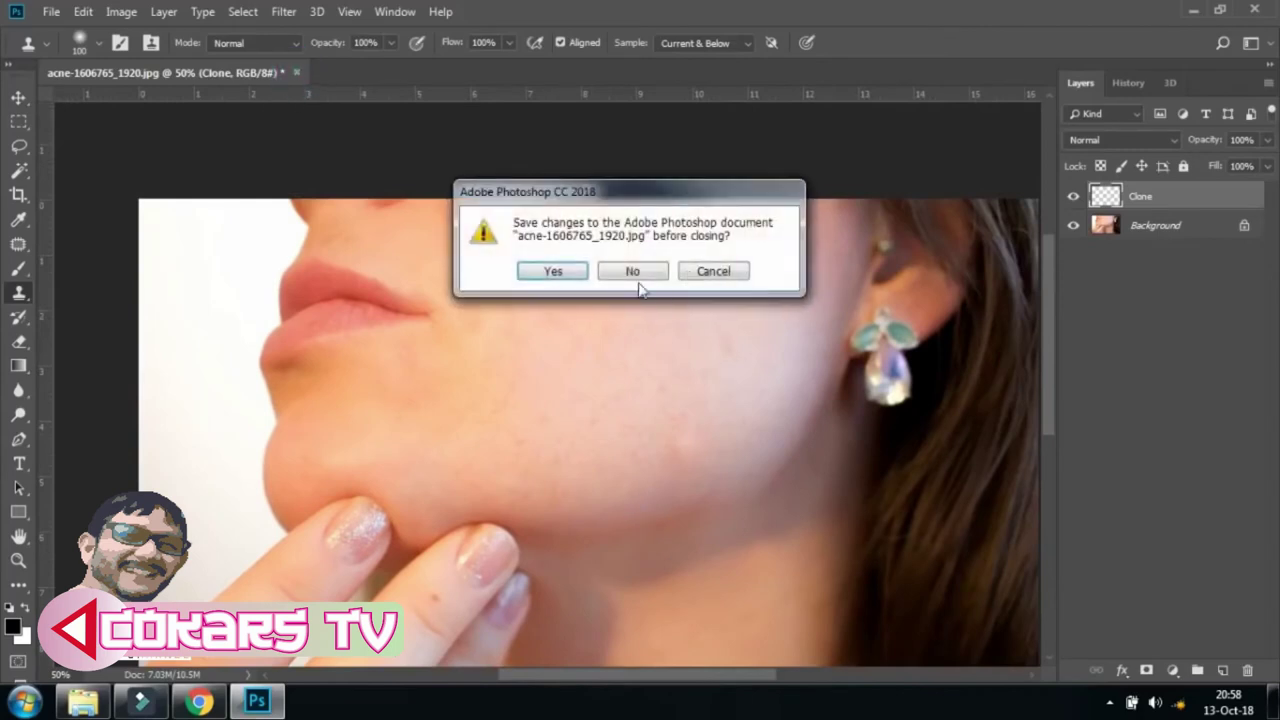
left_click(636, 272)
Open the agriculture-cooking-delicious-257794 tomato photo.
left_click(50, 12)
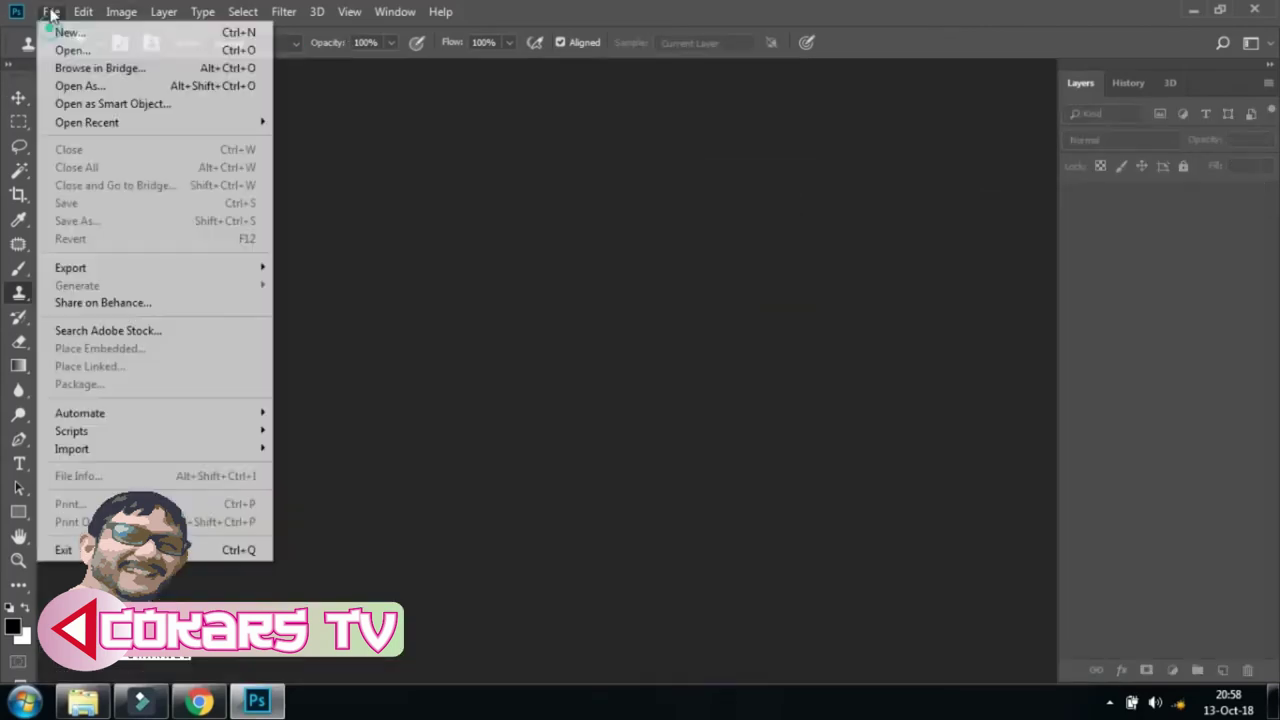
left_click(60, 48)
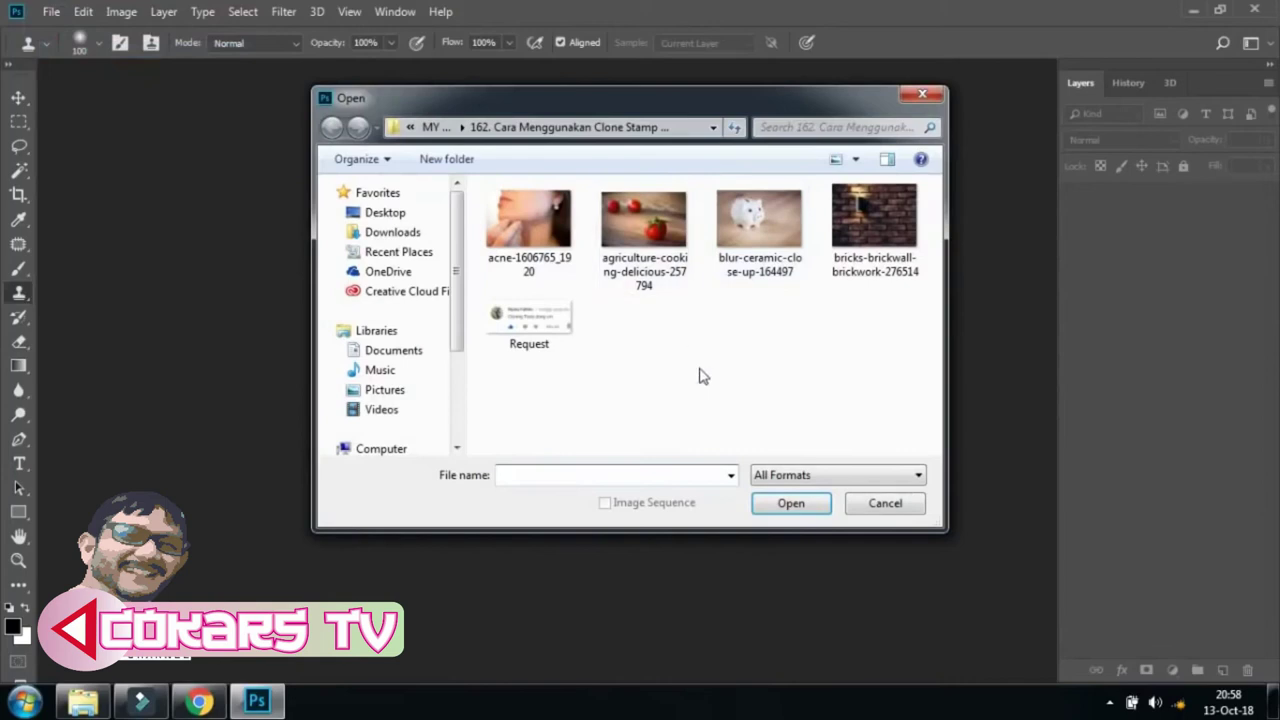
left_click(870, 212)
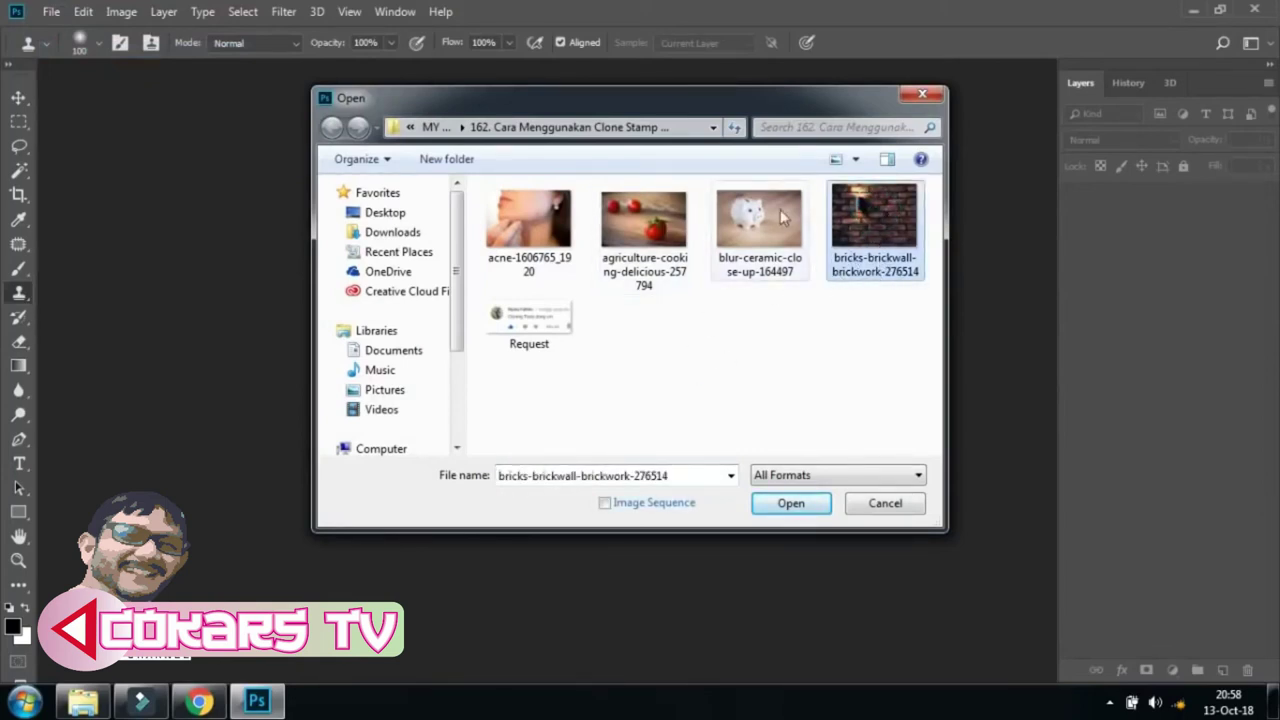
left_click(648, 222)
left_click(803, 506)
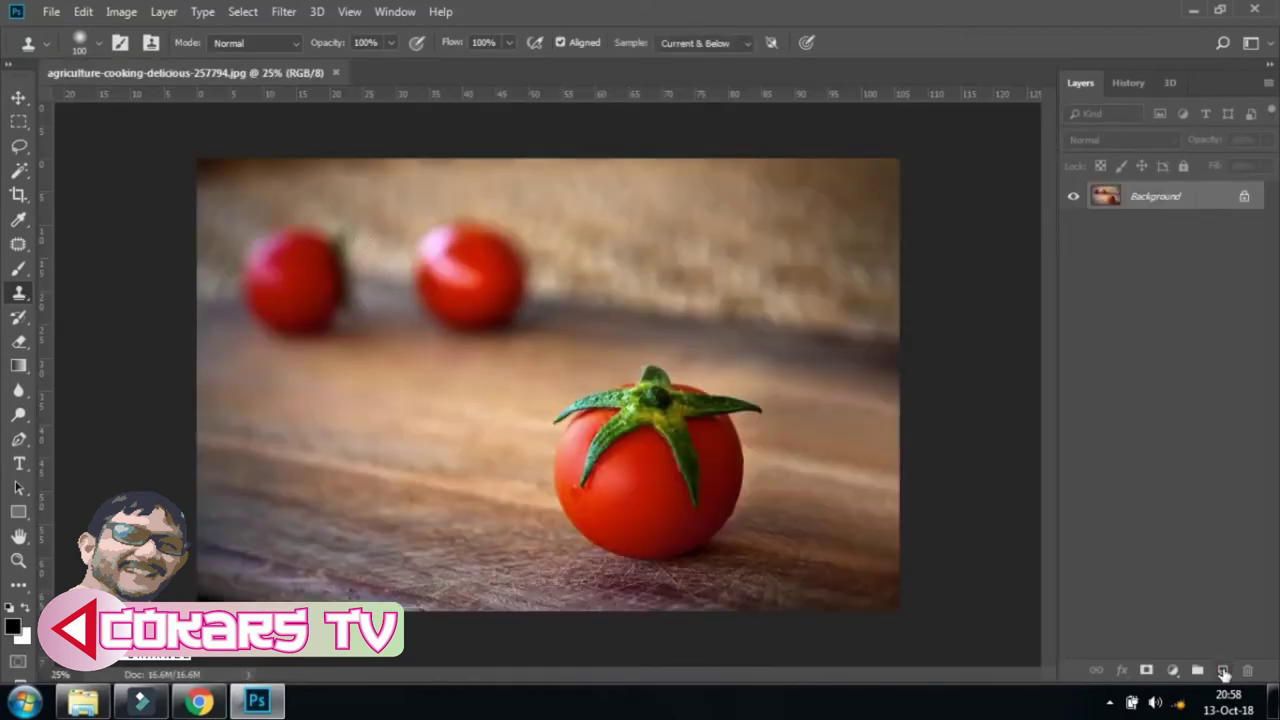
Create Layer 1 above the tomato Background and rename it clone.
left_click(1223, 671)
key("BackSpace")
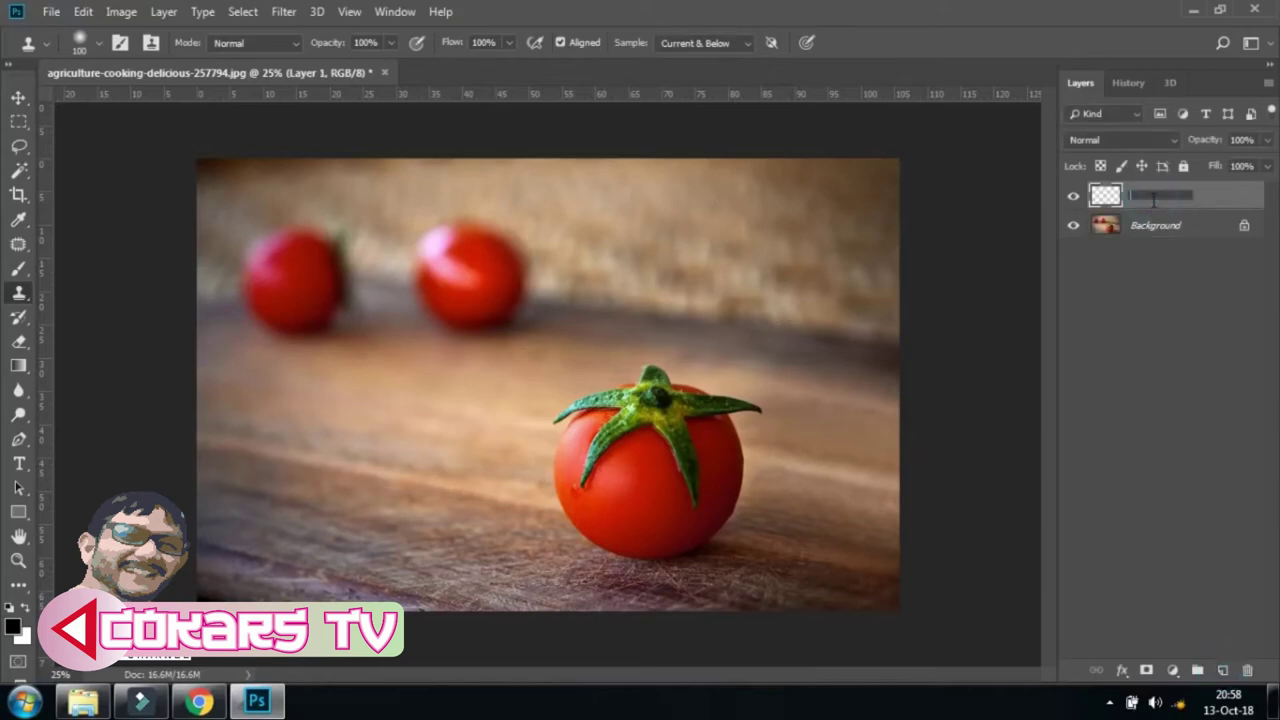
type("clone")
key("Return")
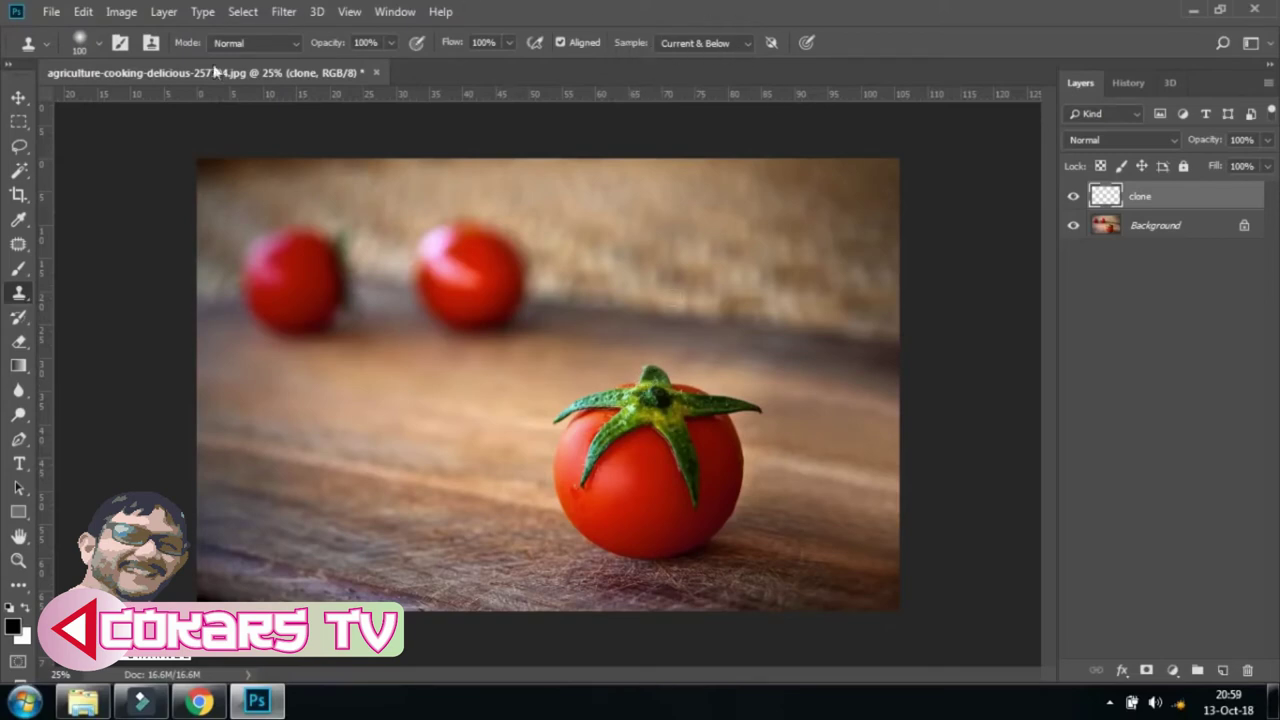
Set the Clone Stamp brush to 2000 px and sample the tomato as the clone source.
left_click(99, 45)
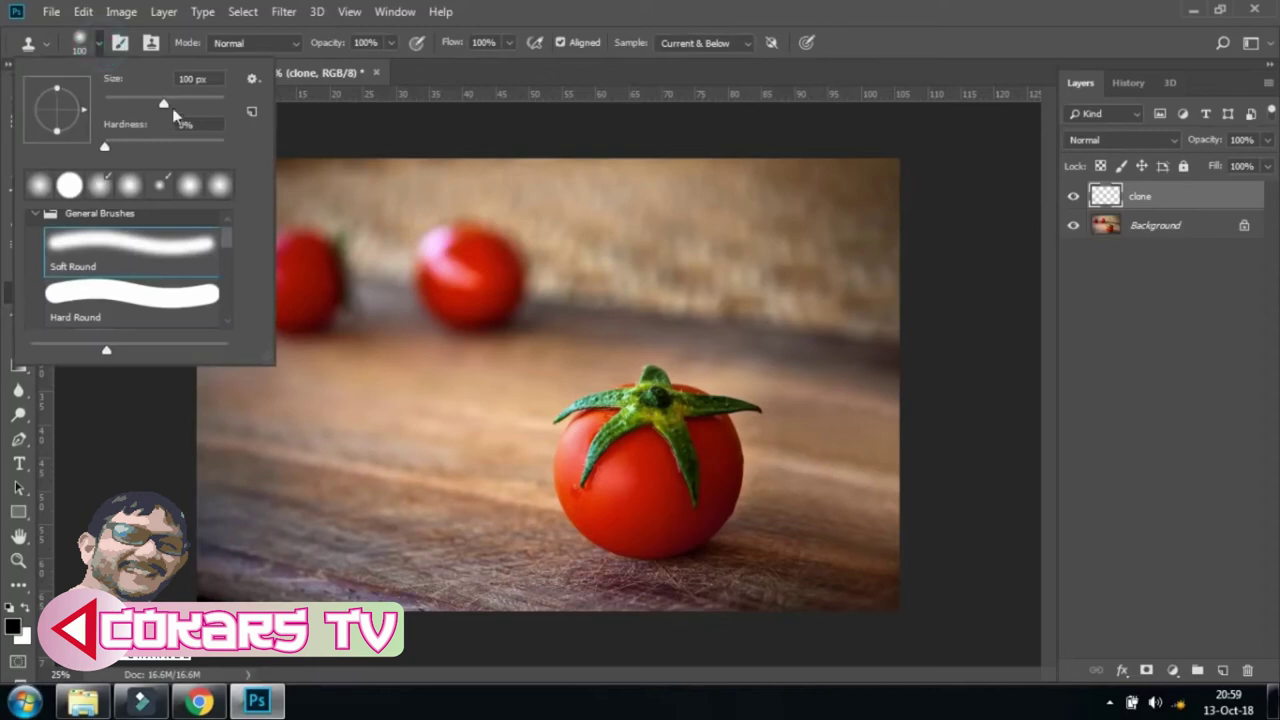
double_click(193, 78)
type("1500")
key("Return")
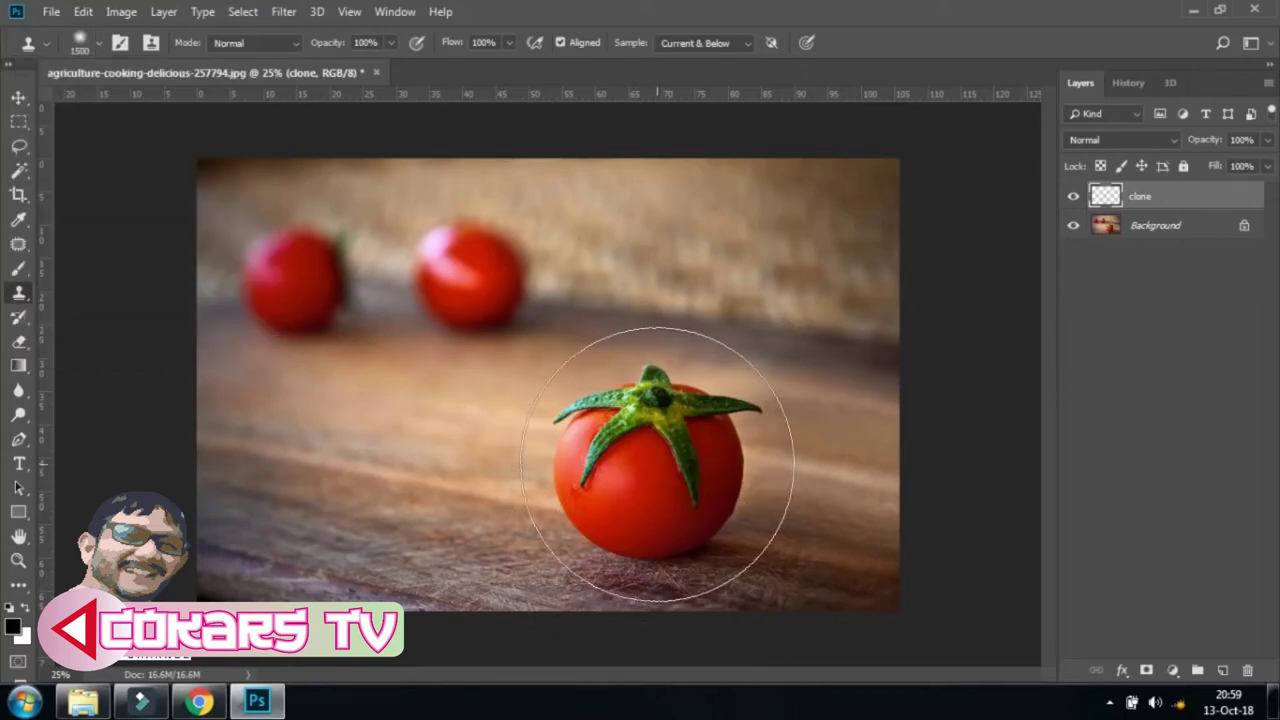
left_click(90, 44)
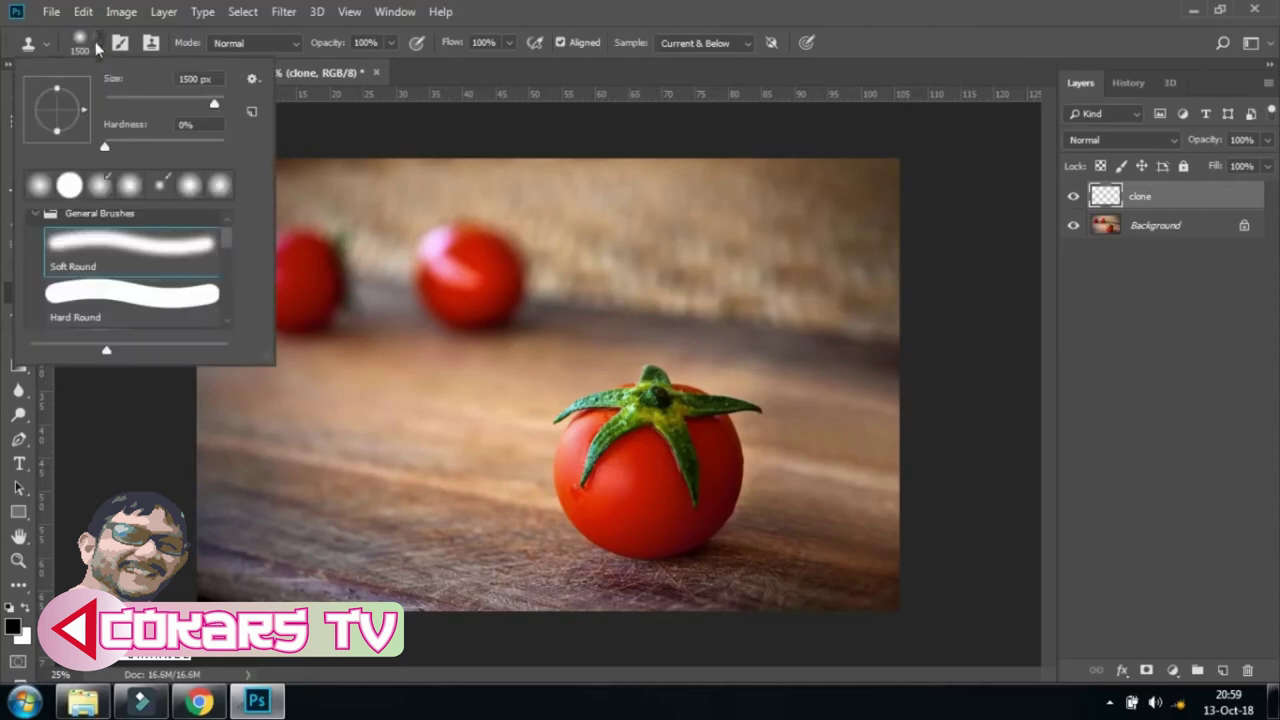
type("2000")
key("Return")
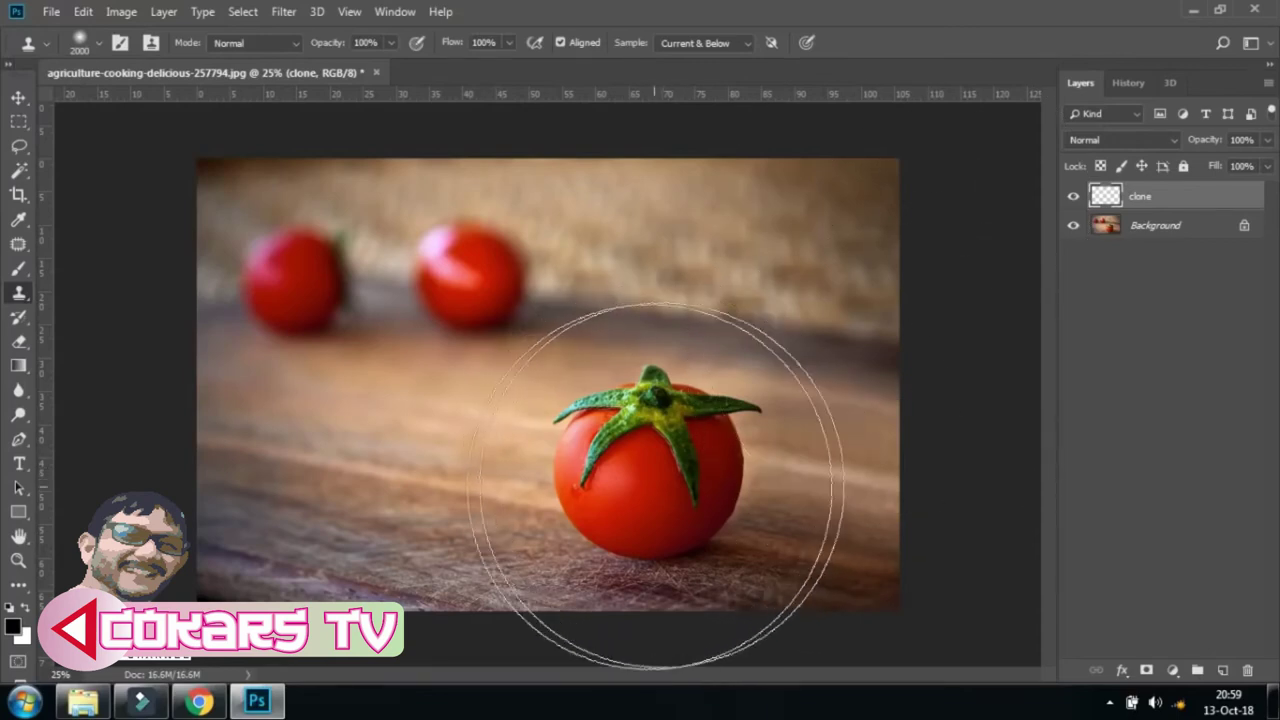
key("alt")
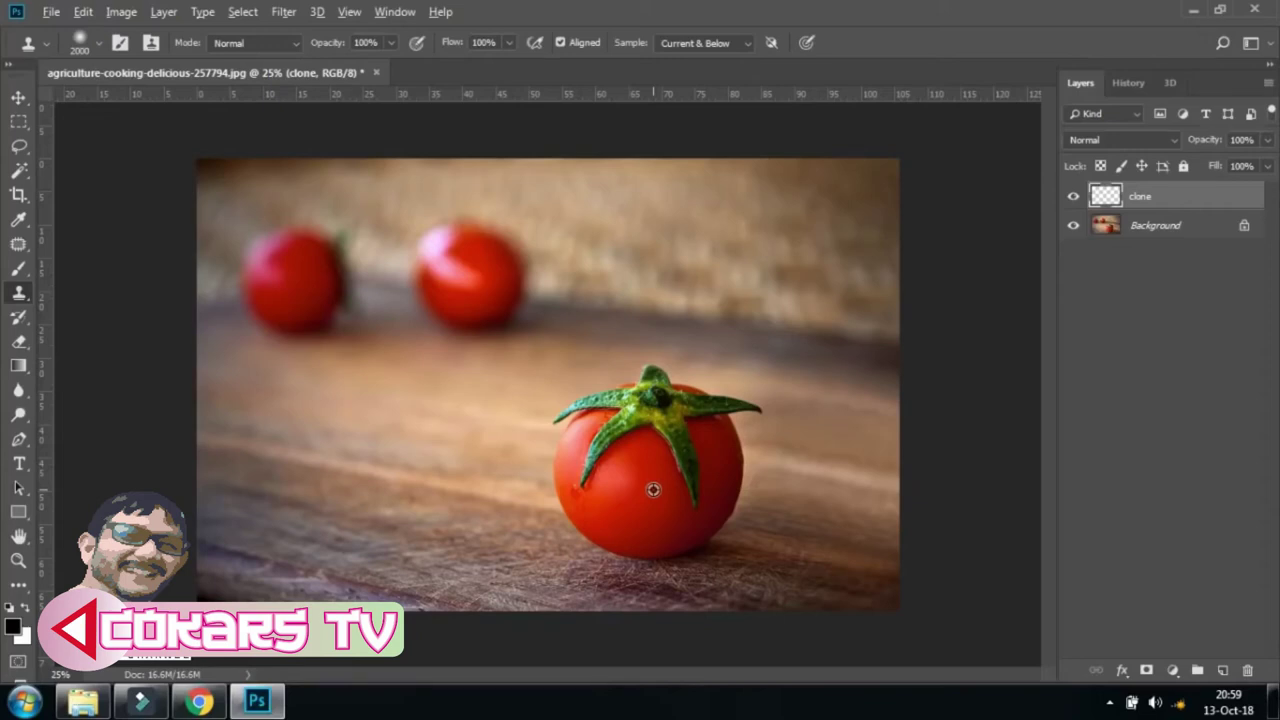
left_click(652, 489, "alt")
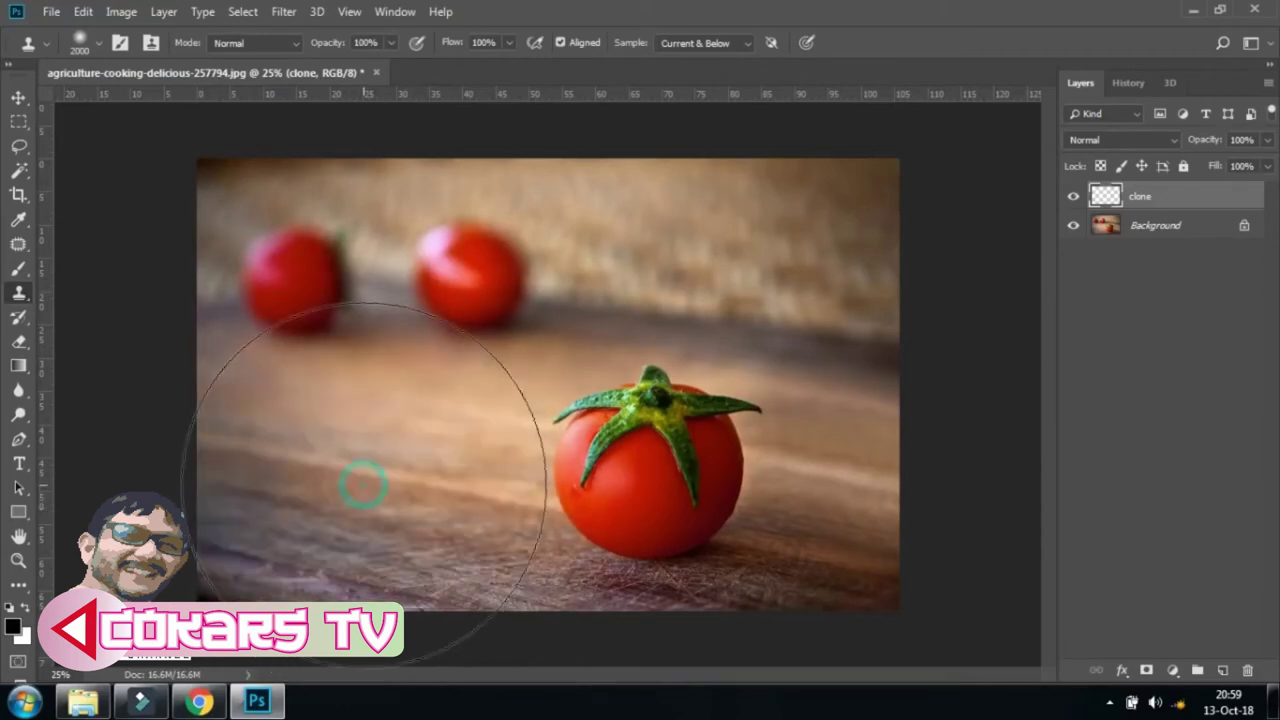
left_click(18, 97)
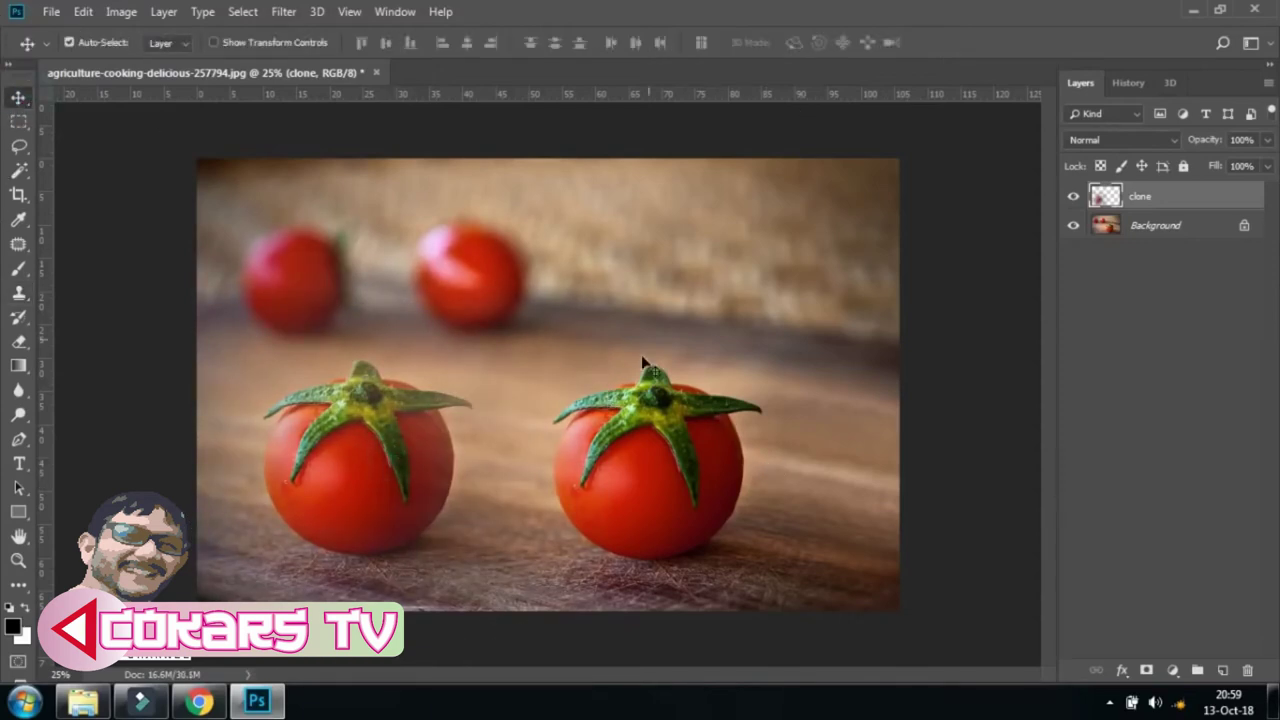
key("ctrl+plus")
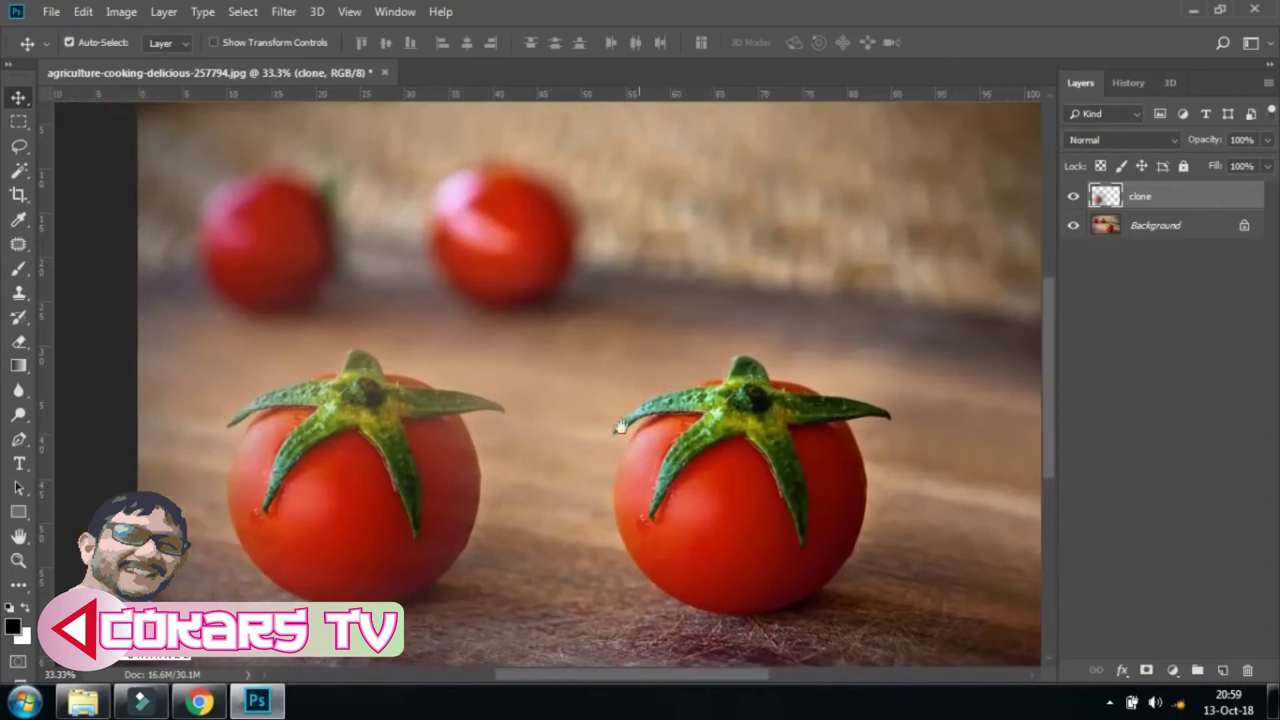
left_click_drag(697, 352, 748, 300)
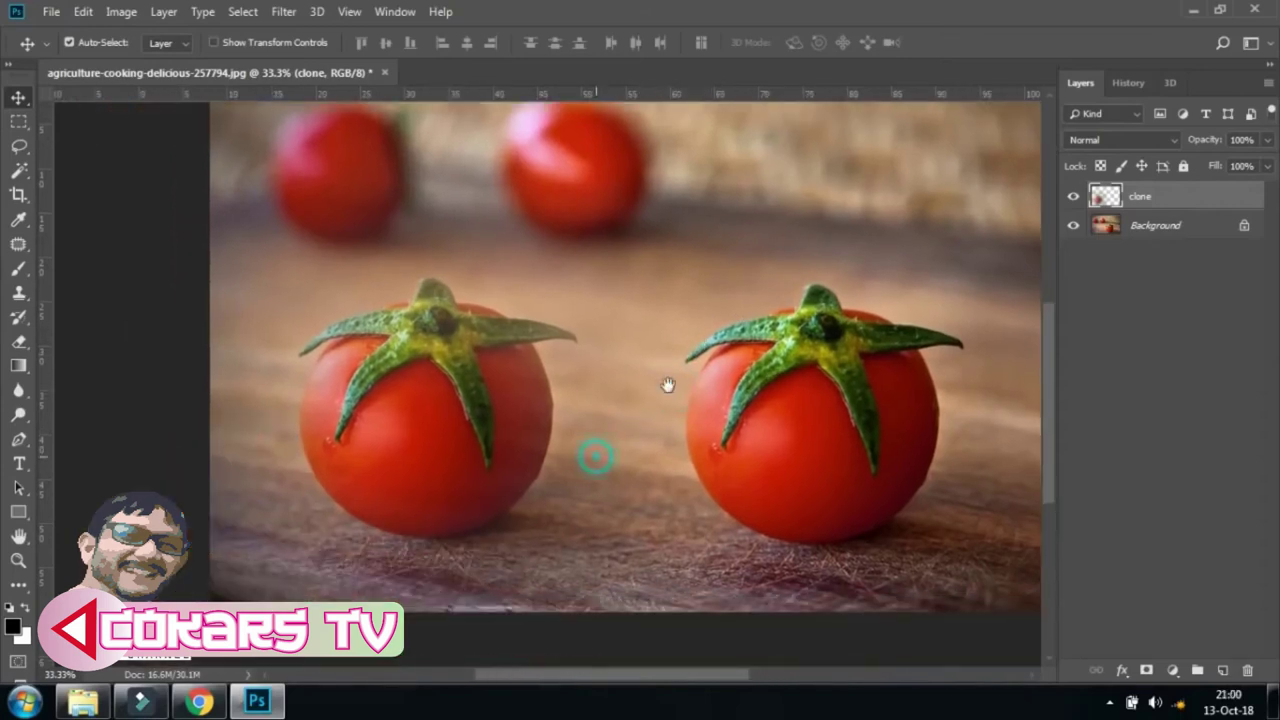
left_click(1075, 199)
left_click(1074, 198)
left_click(1074, 198)
left_click(1074, 198)
left_click_drag(660, 345, 622, 399)
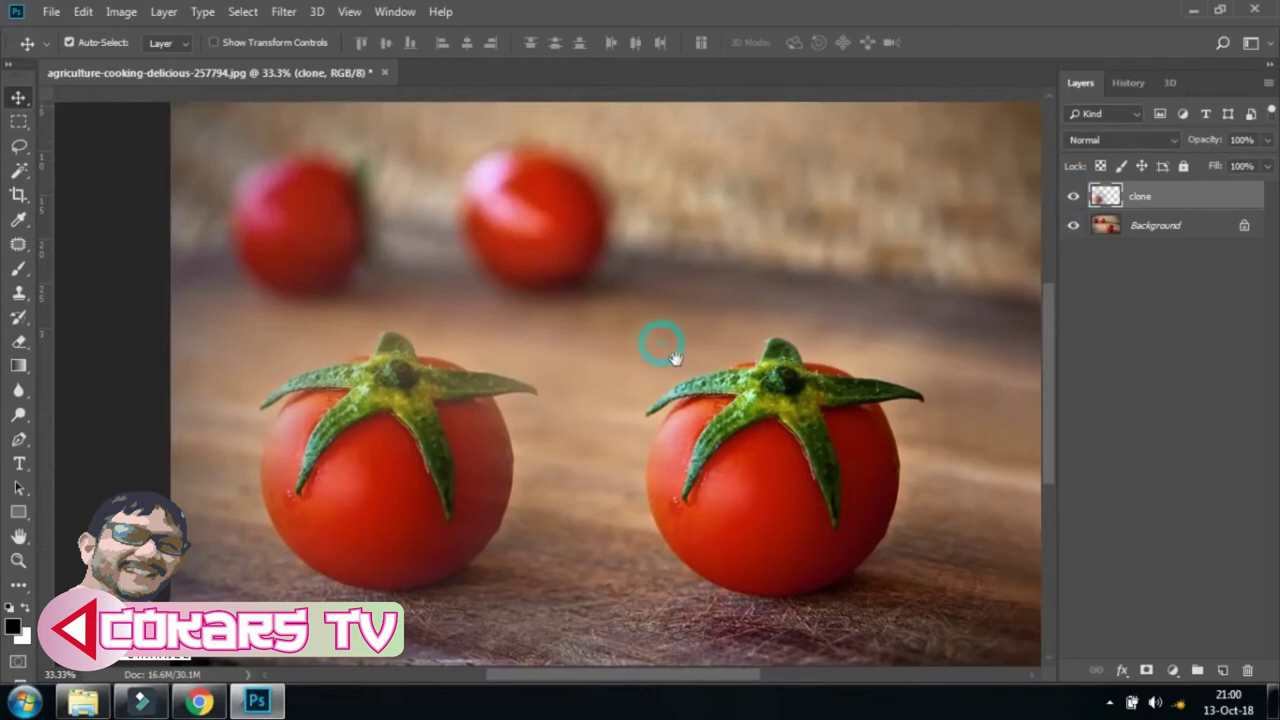
left_click(1074, 197)
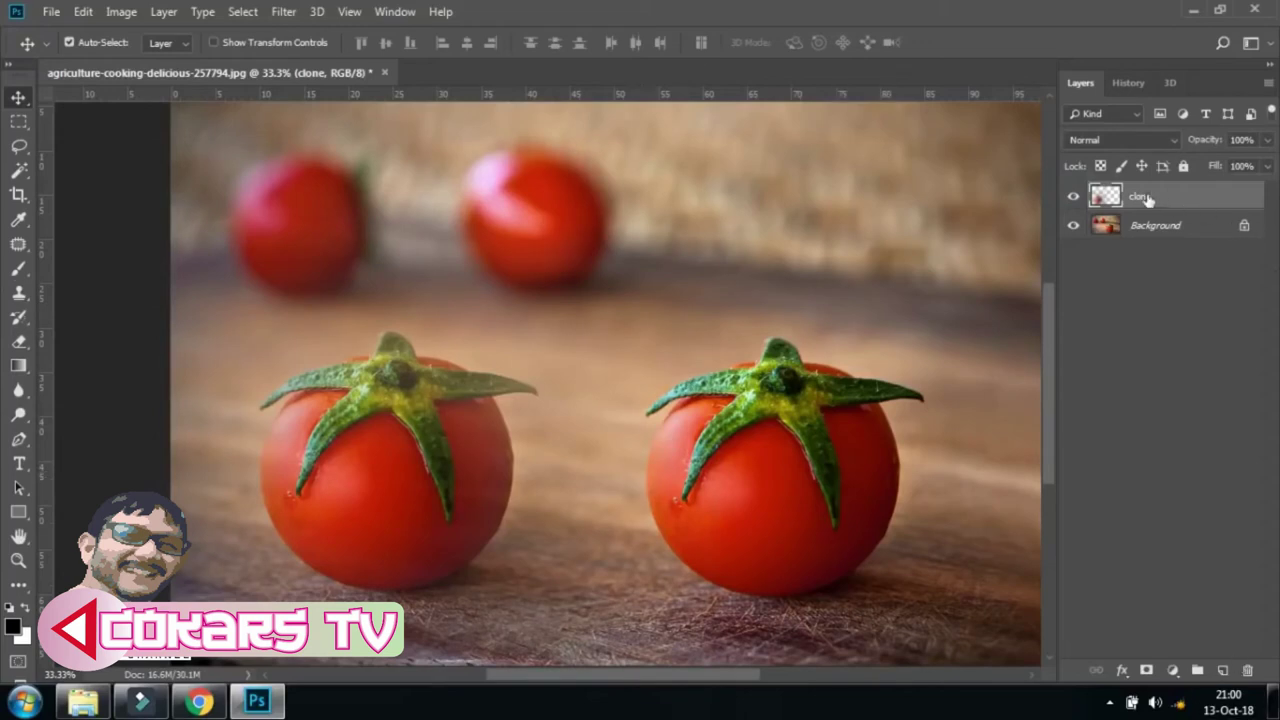
Add a layer mask to the clone layer and paint black near both tomatoes to hide clone parts.
left_click(1147, 671)
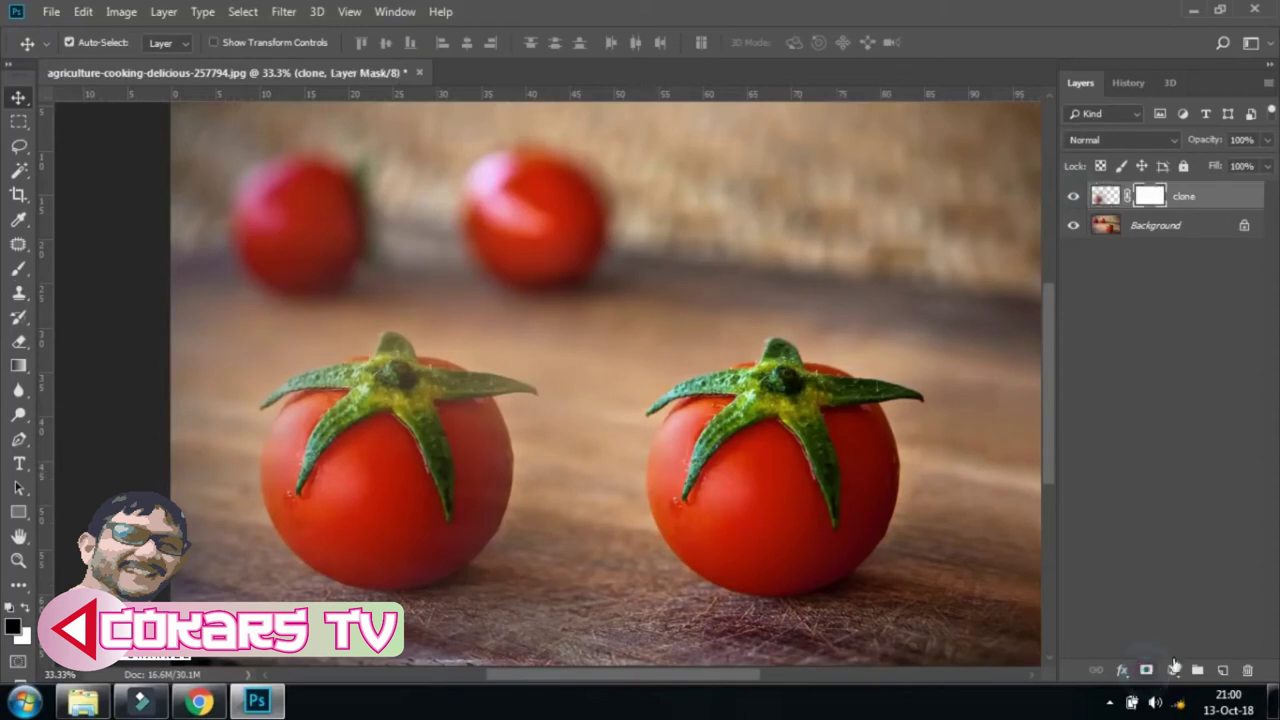
left_click(18, 268)
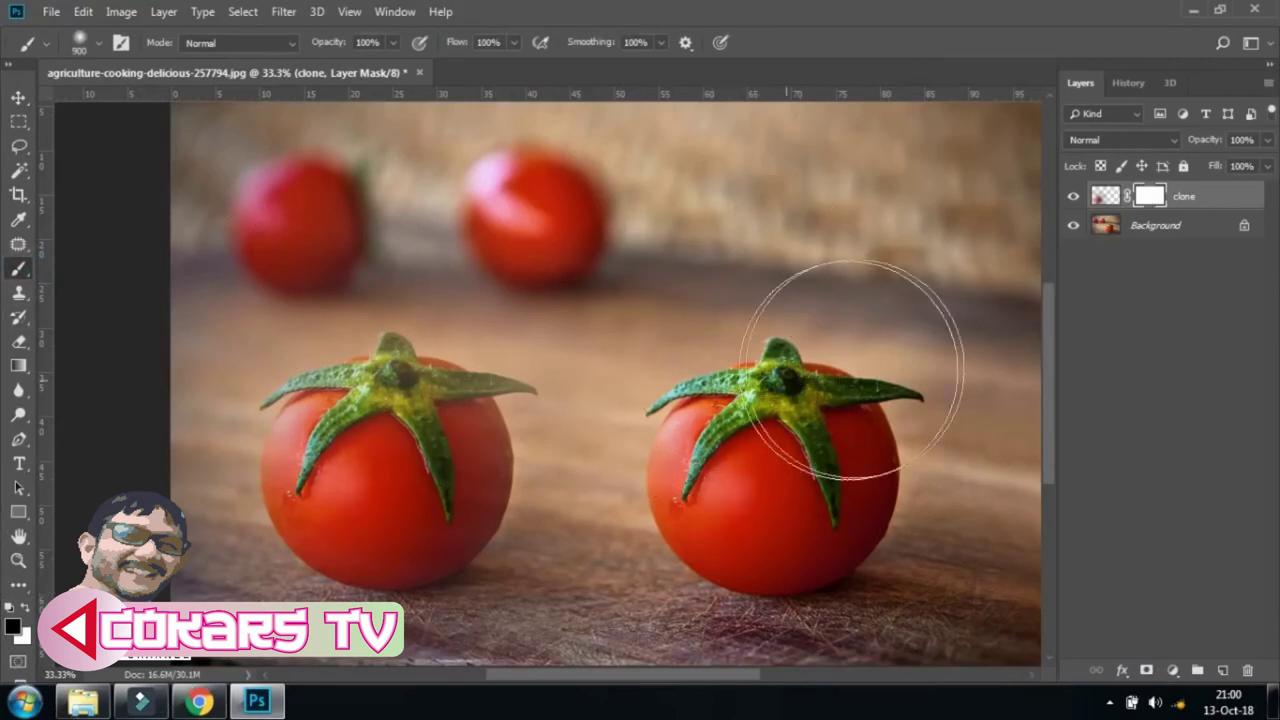
left_click(709, 297)
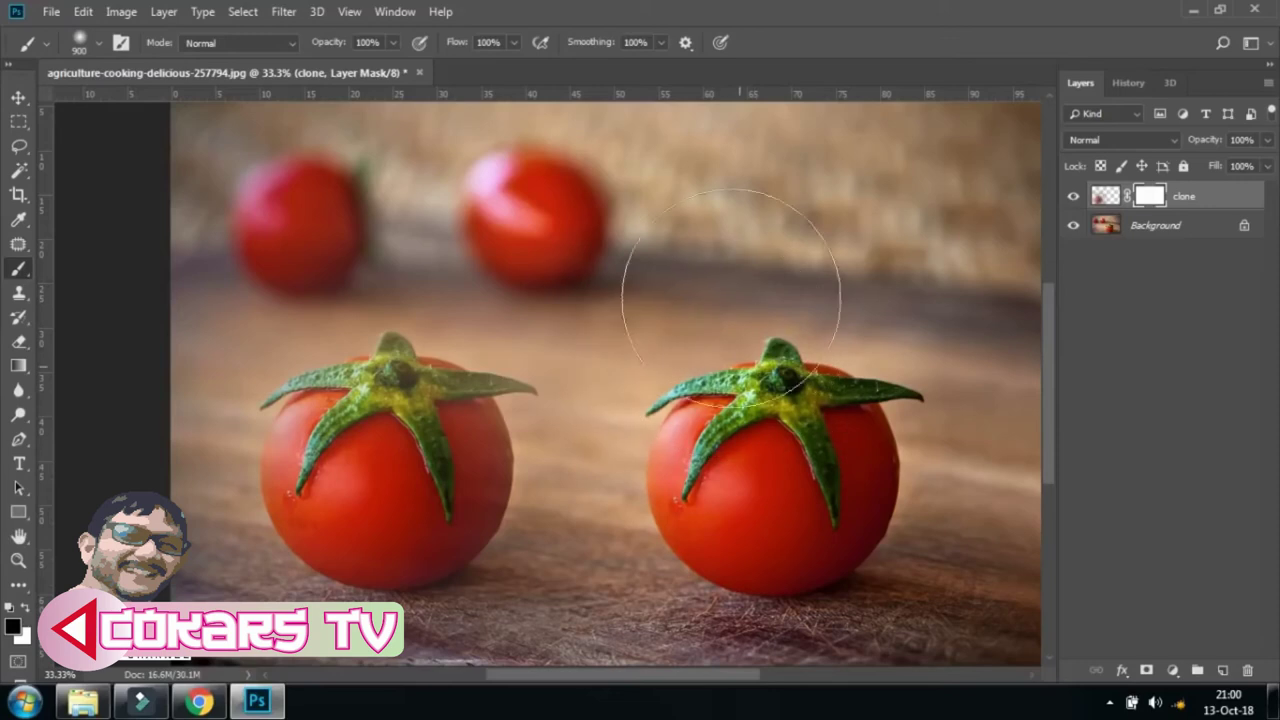
left_click_drag(647, 289, 739, 311)
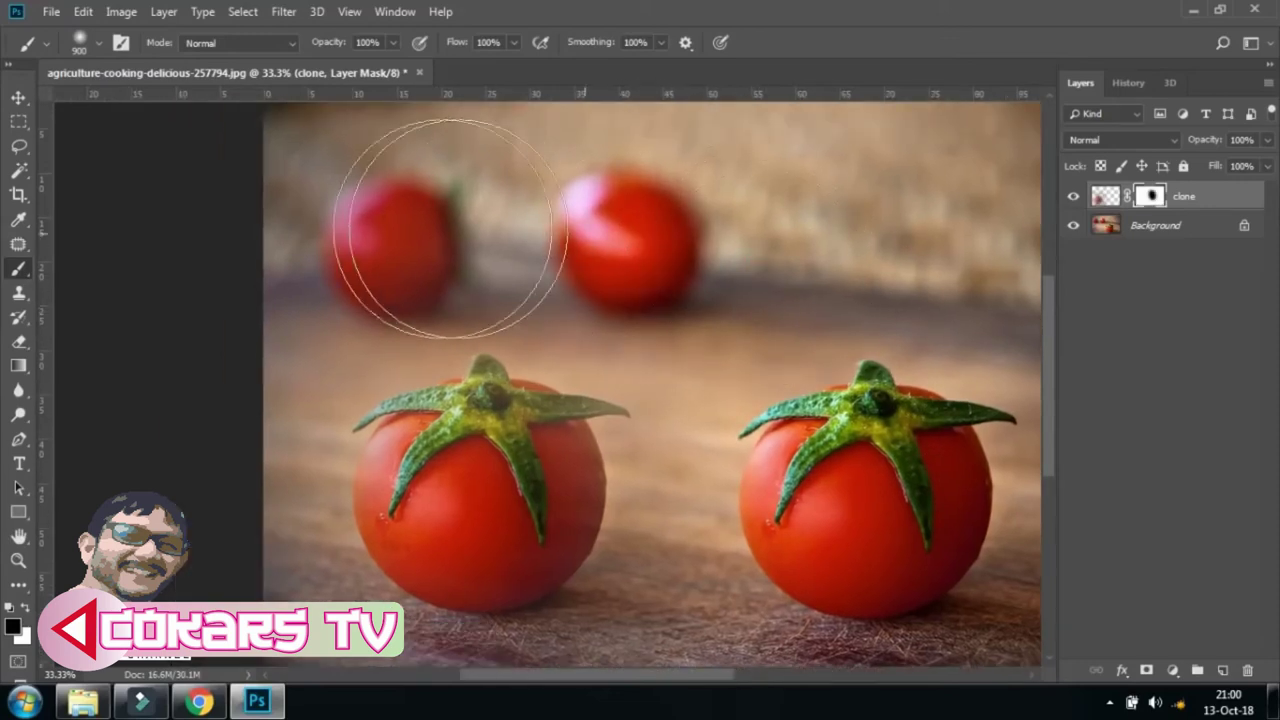
left_click_drag(229, 340, 257, 212)
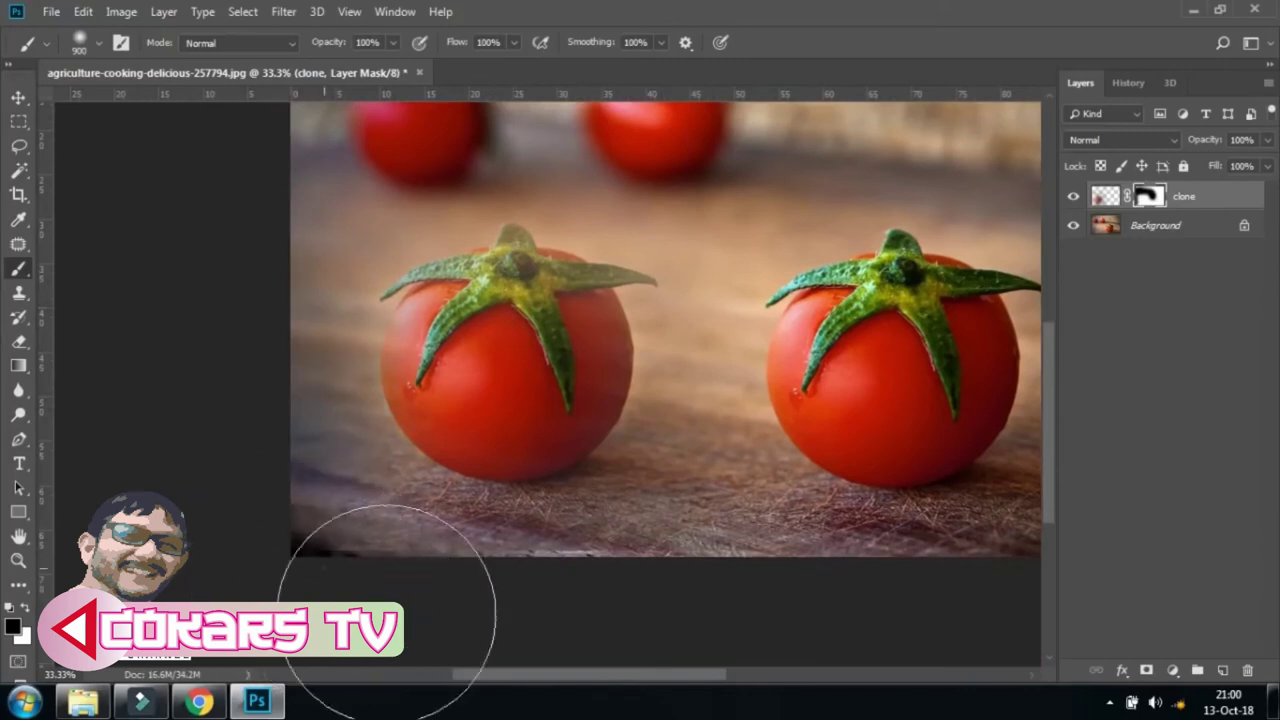
left_click(15, 98)
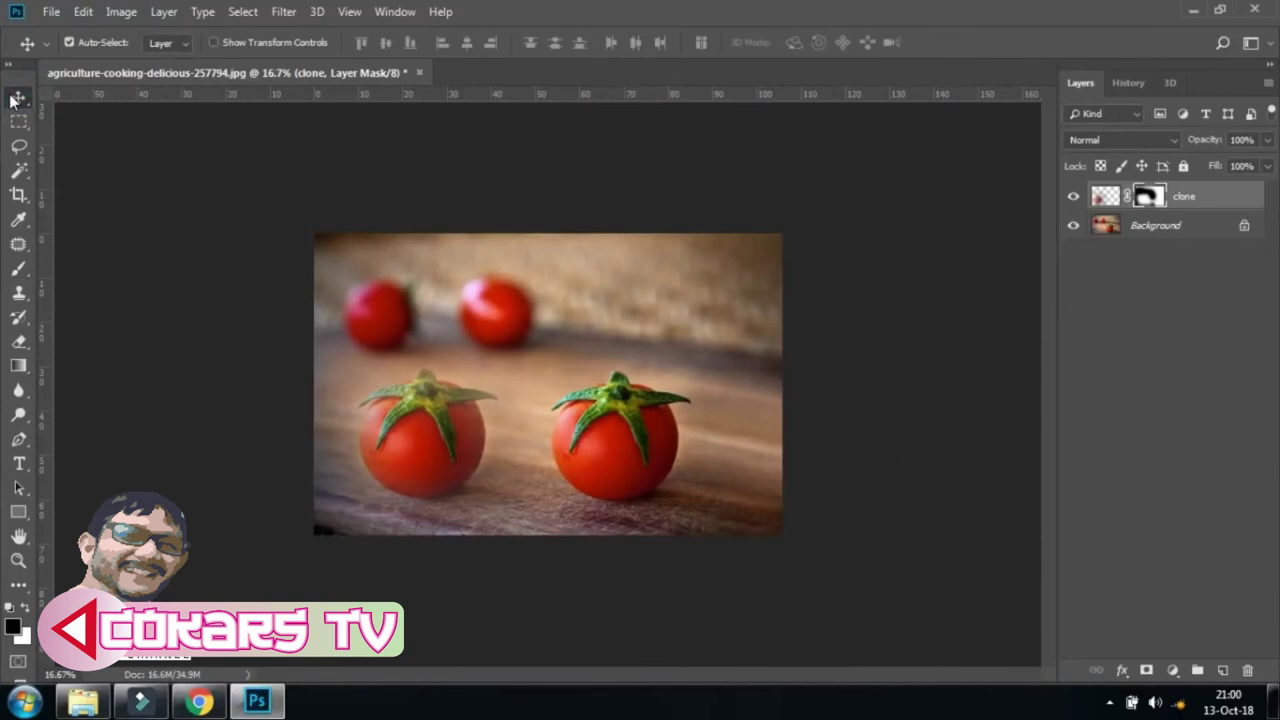
Close the tomato image without saving and open the bricks-brickwall-276514 photo.
left_click(419, 74)
left_click(655, 270)
left_click(51, 11)
left_click(60, 46)
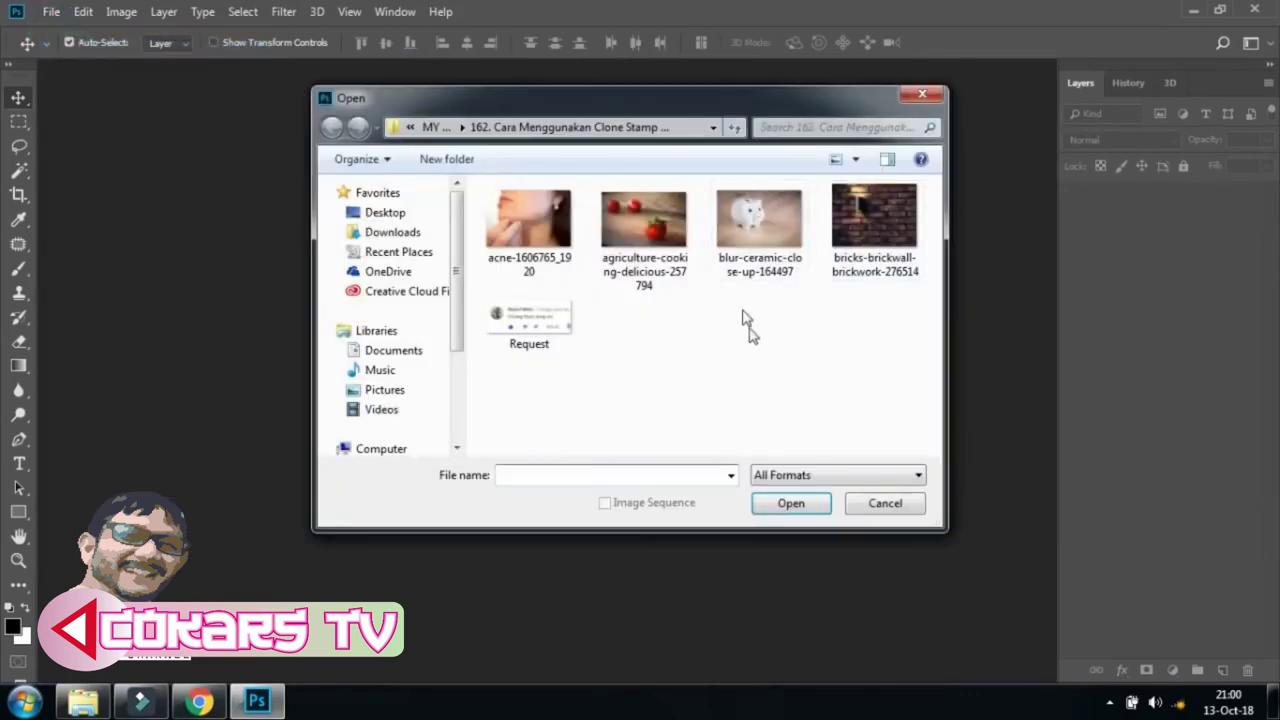
left_click(880, 212)
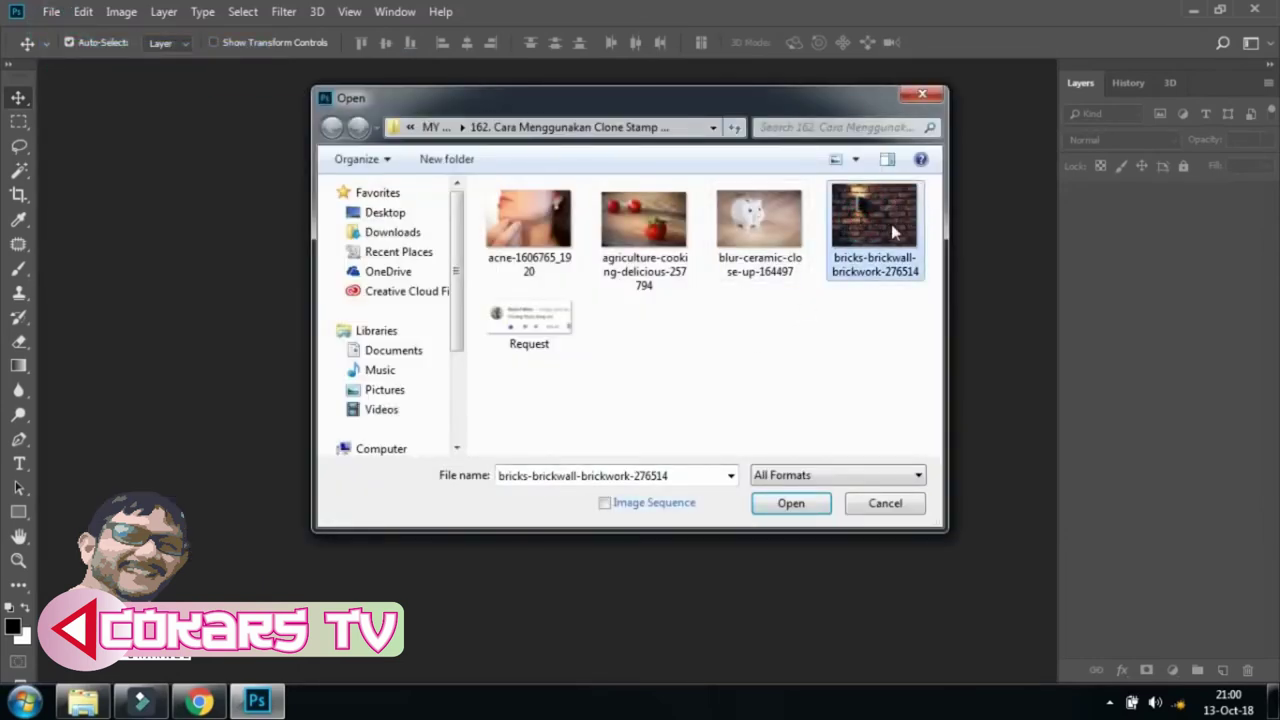
left_click(791, 510)
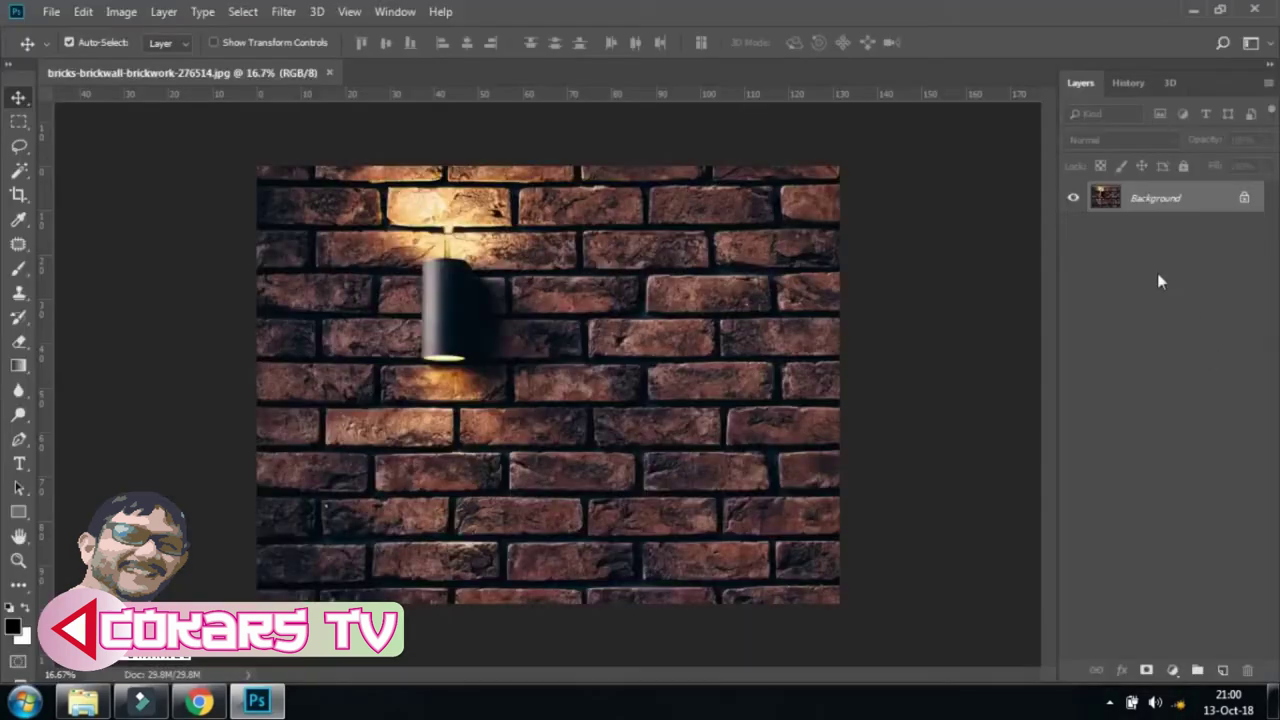
Add an empty layer named clone above Background and pick the Clone Stamp.
left_click(1223, 669)
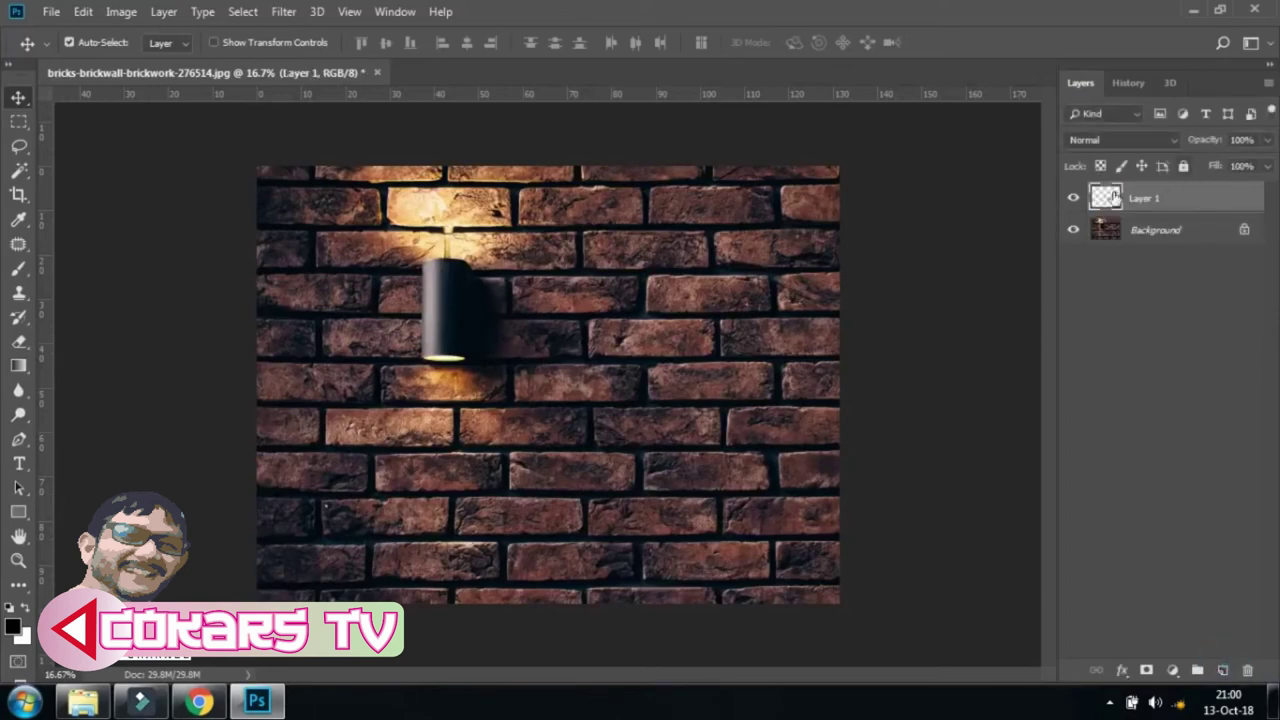
double_click(1145, 199)
type("clone")
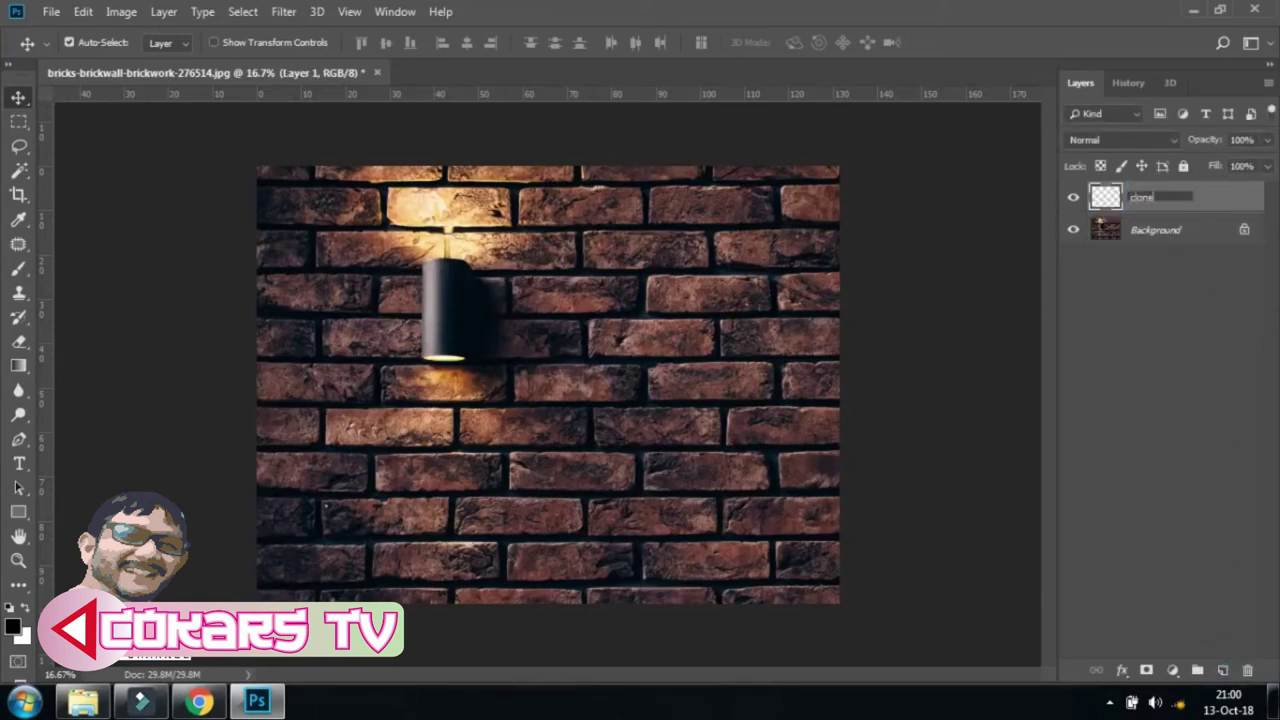
key("Return")
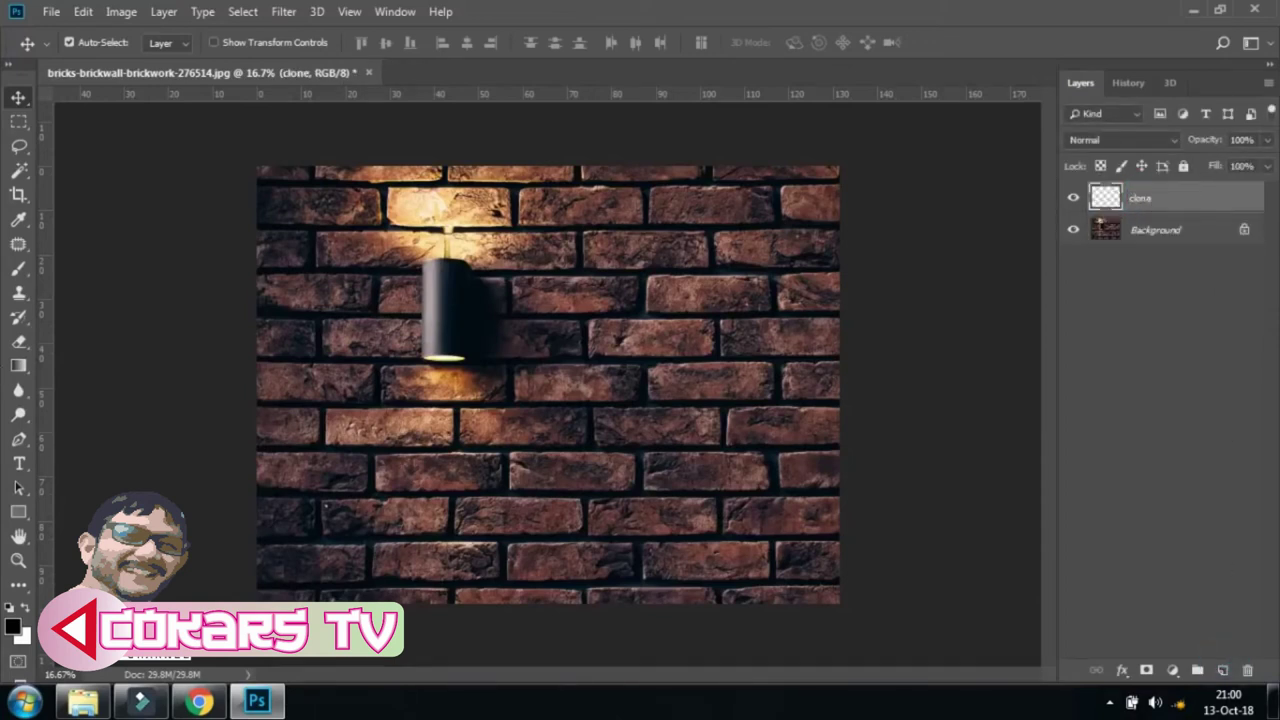
left_click(23, 302)
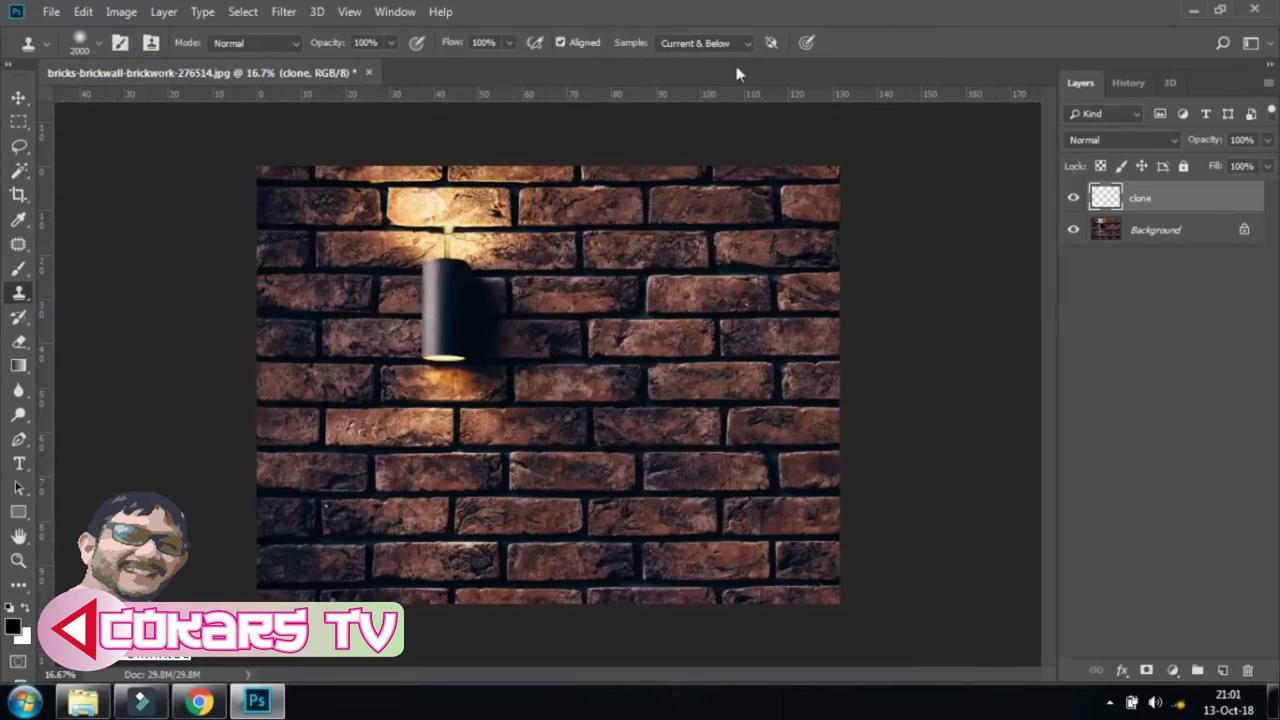
Clone clean bricks over the wall lamp on the clone layer.
left_click(703, 322, "alt")
left_click_drag(640, 233, 510, 245)
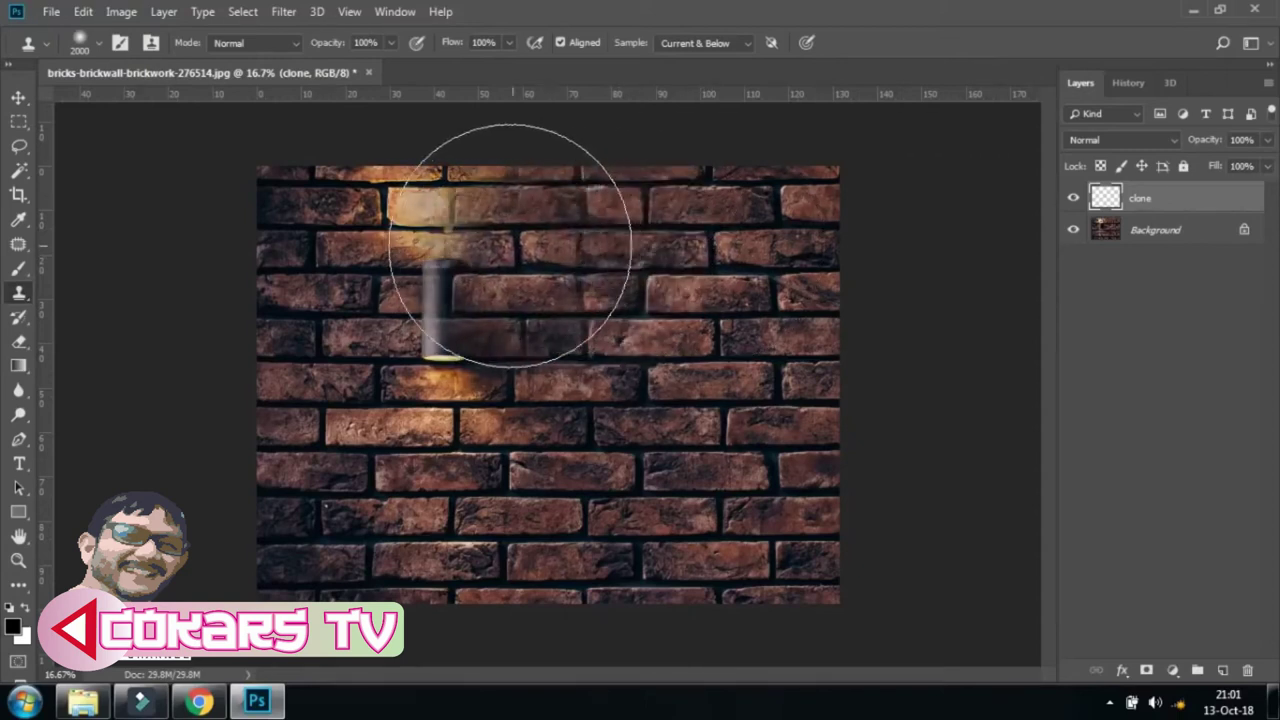
left_click_drag(423, 229, 530, 261)
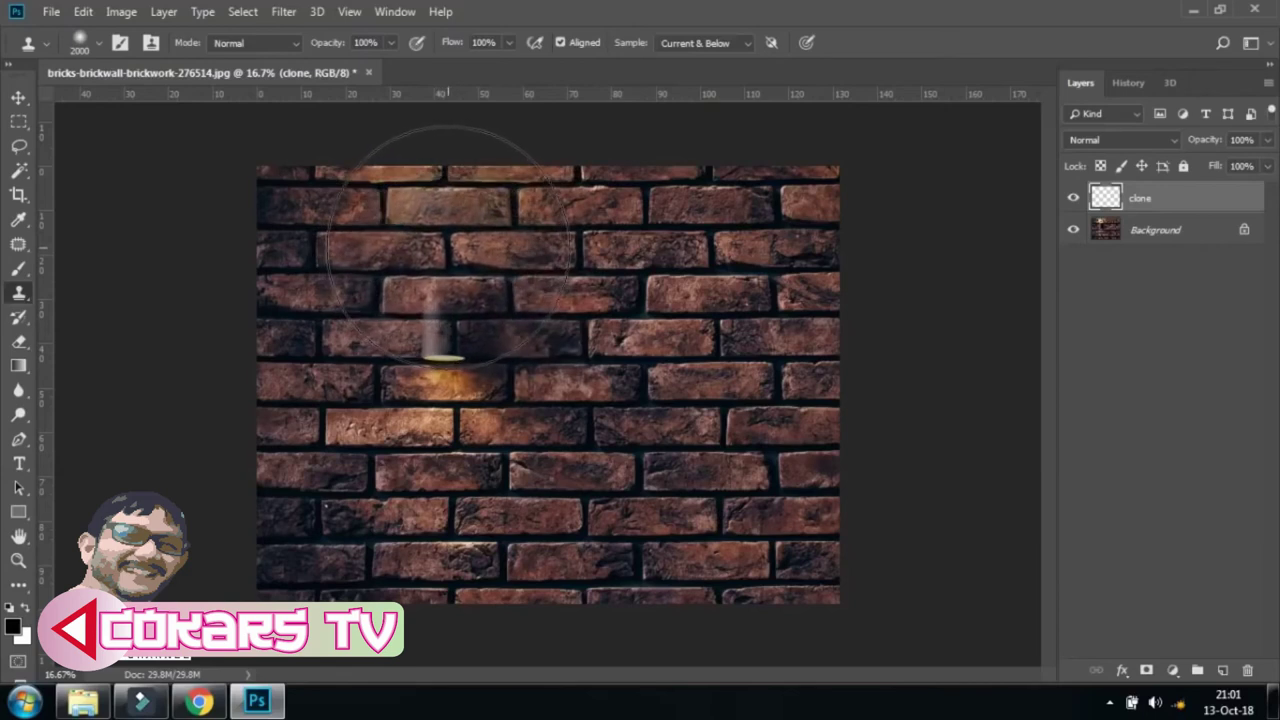
left_click(450, 240)
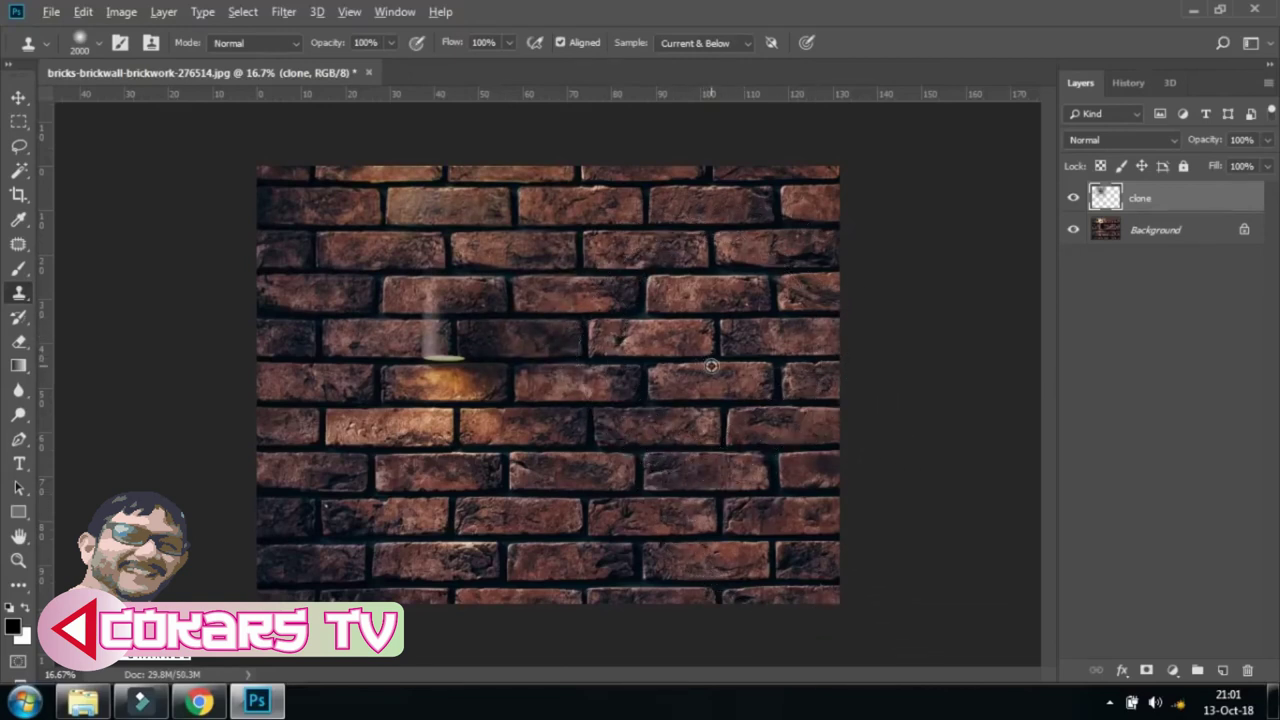
Resample bricks and cover the leftover lamp glow and the lit upper-left bricks.
left_click(711, 366, "alt")
mouse_move(586, 371)
left_mouse_down()
mouse_move(500, 380)
mouse_move(467, 362)
mouse_move(463, 343)
mouse_move(443, 350)
mouse_move(446, 365)
mouse_move(429, 357)
left_mouse_up()
key("alt")
left_click(791, 235, "alt")
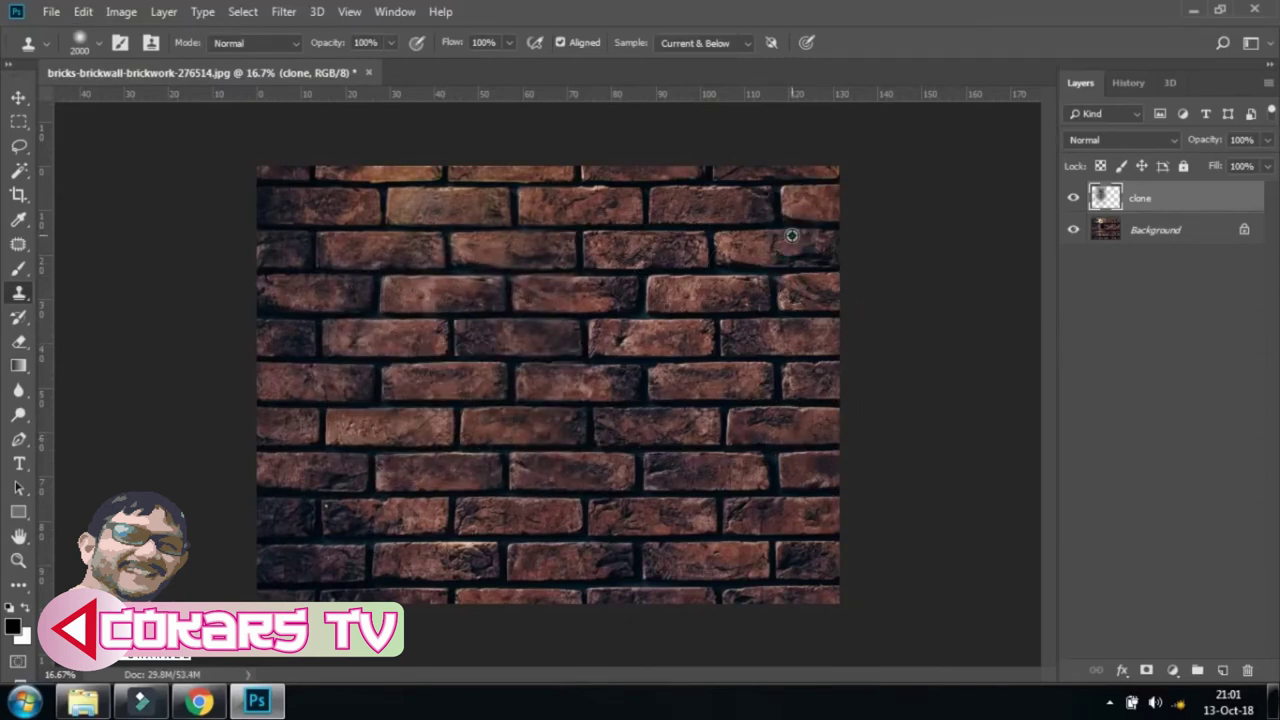
left_click_drag(543, 171, 466, 192)
left_click(466, 192)
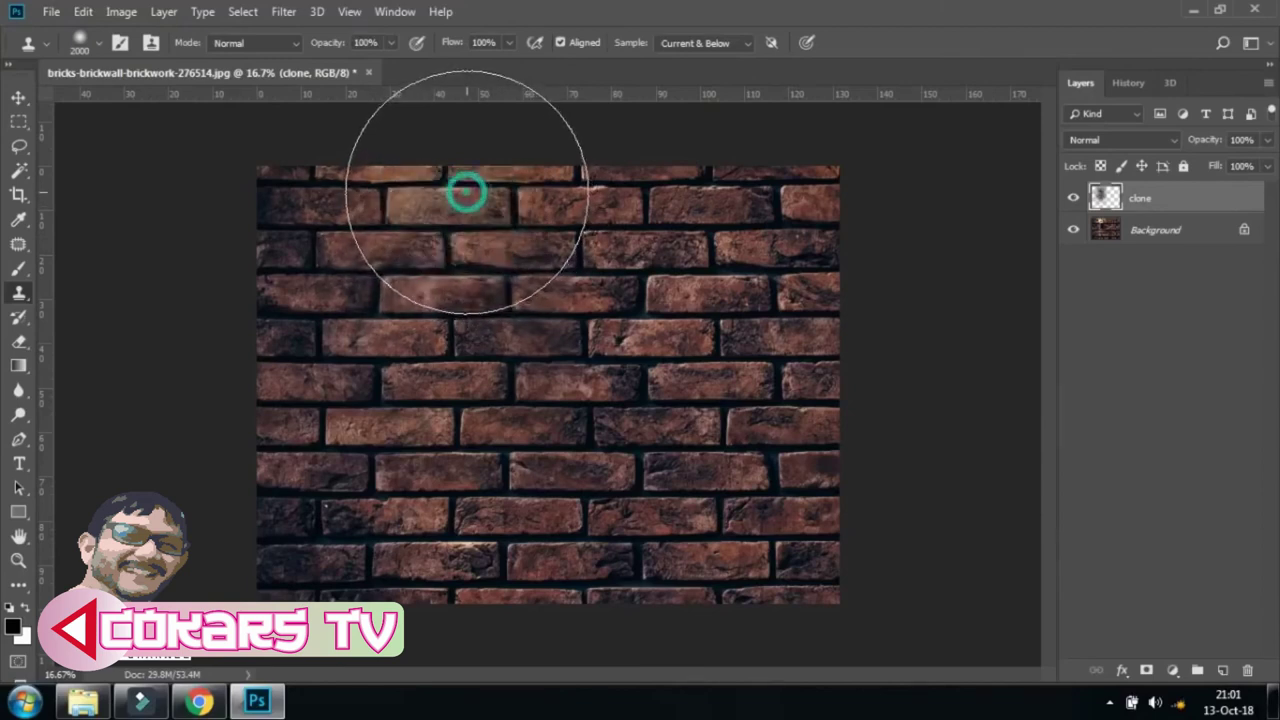
left_click(18, 97)
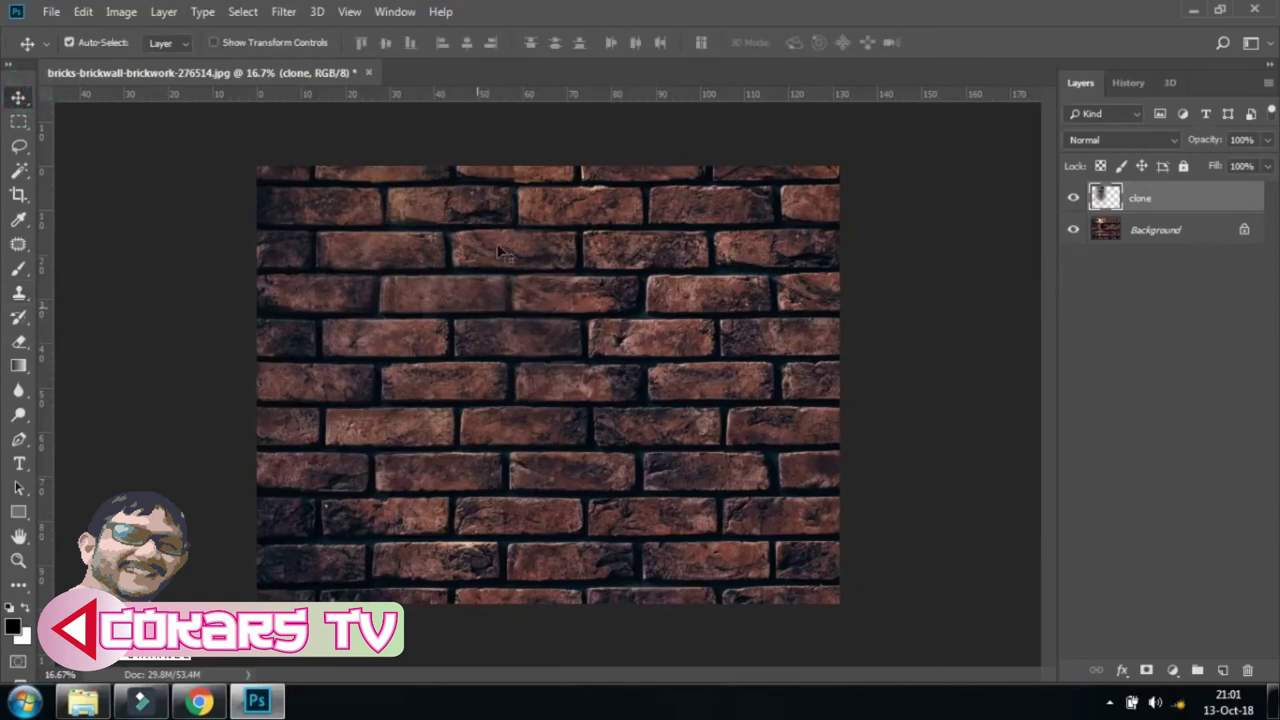
Discard the brick wall image and open blur-ceramic-close-up-164497.jpg.
left_click(367, 73)
left_click(636, 274)
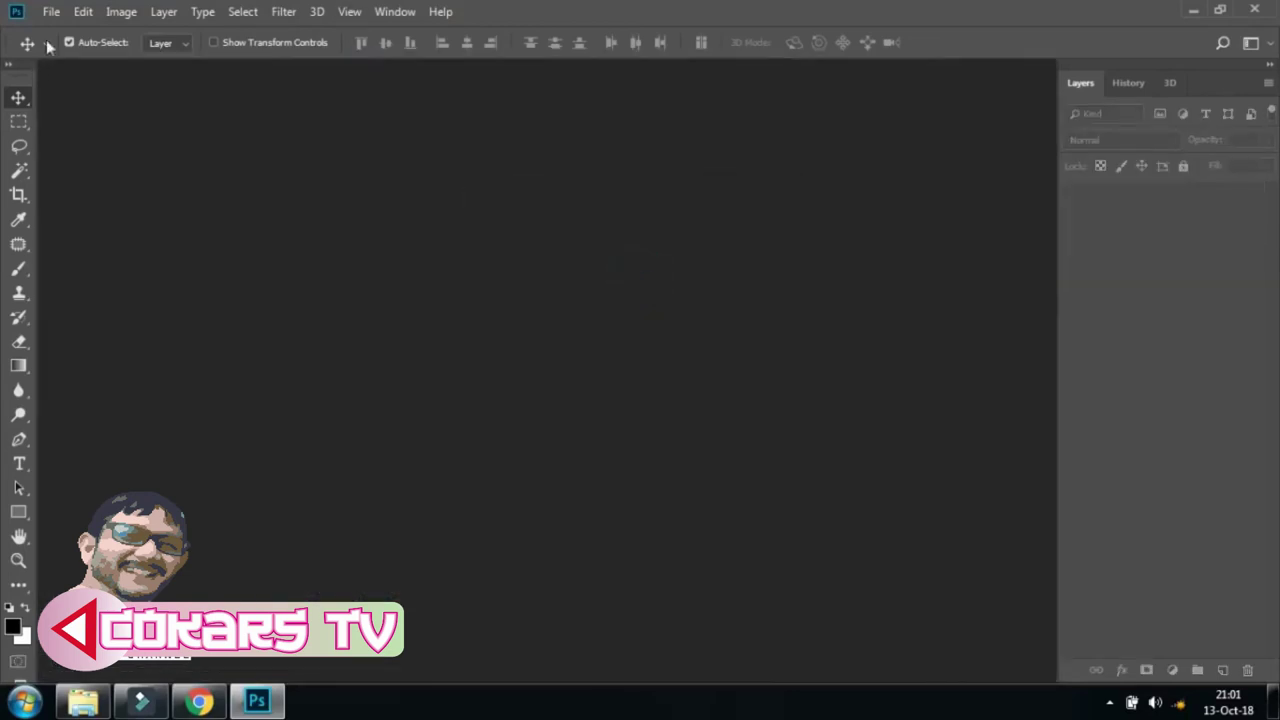
left_click(51, 11)
left_click(60, 49)
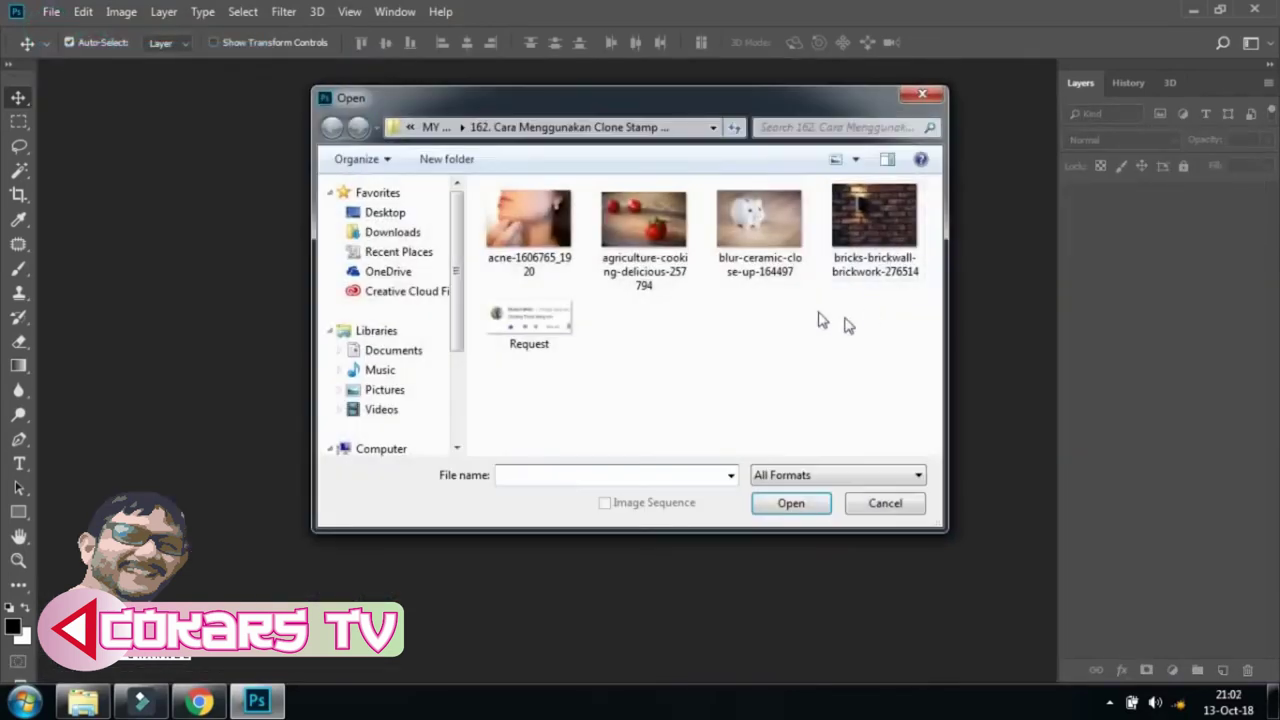
left_click(778, 227)
left_click(789, 504)
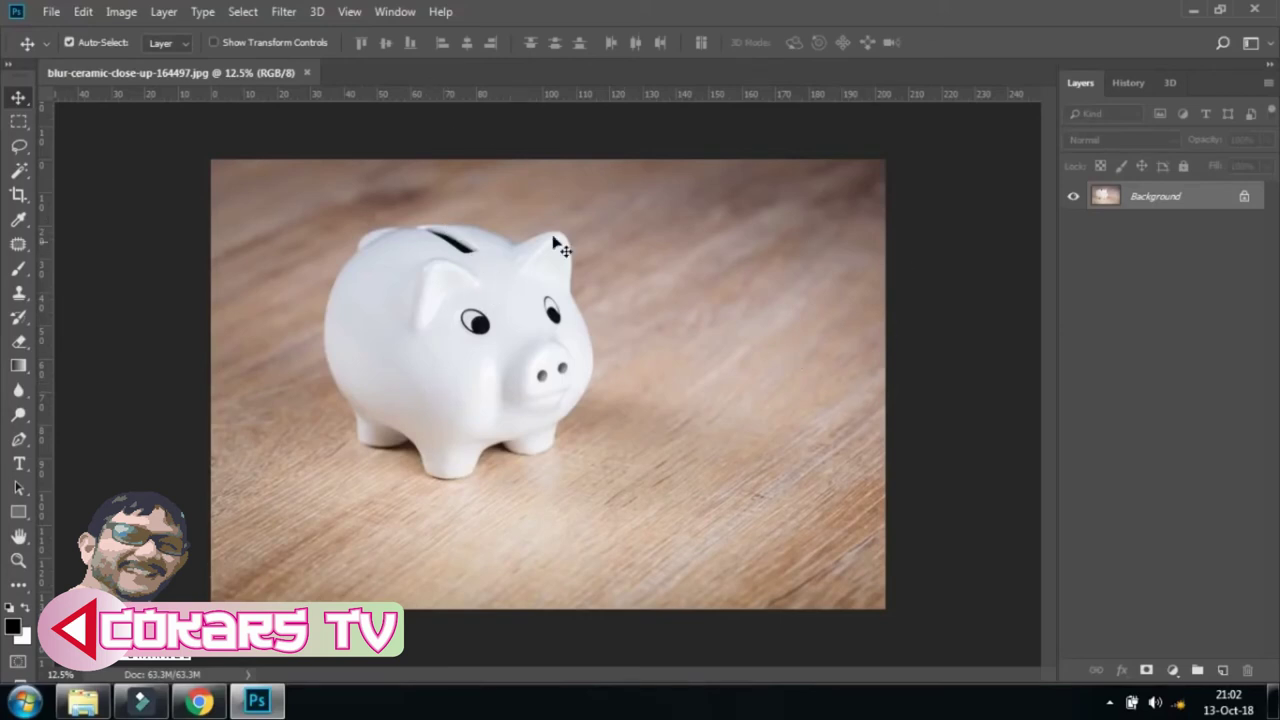
Widen the canvas past the photo's right edge with the Crop tool.
left_click(18, 194)
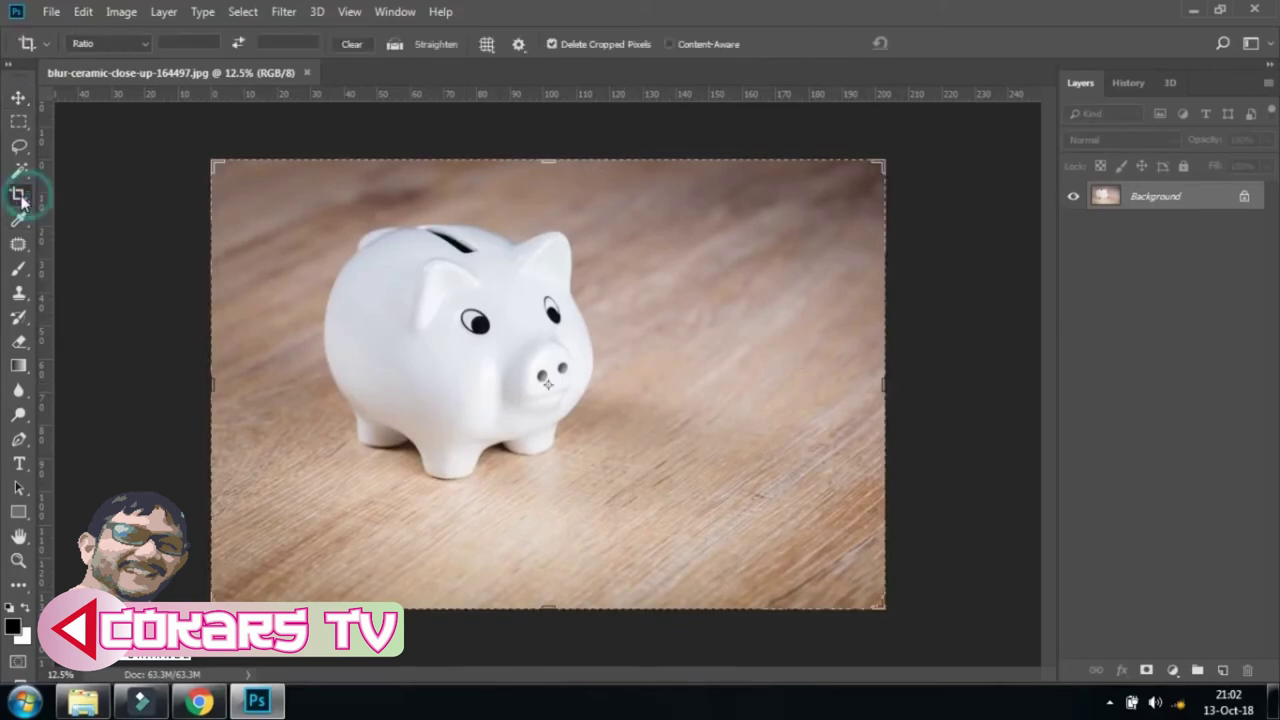
left_click_drag(879, 384, 951, 387)
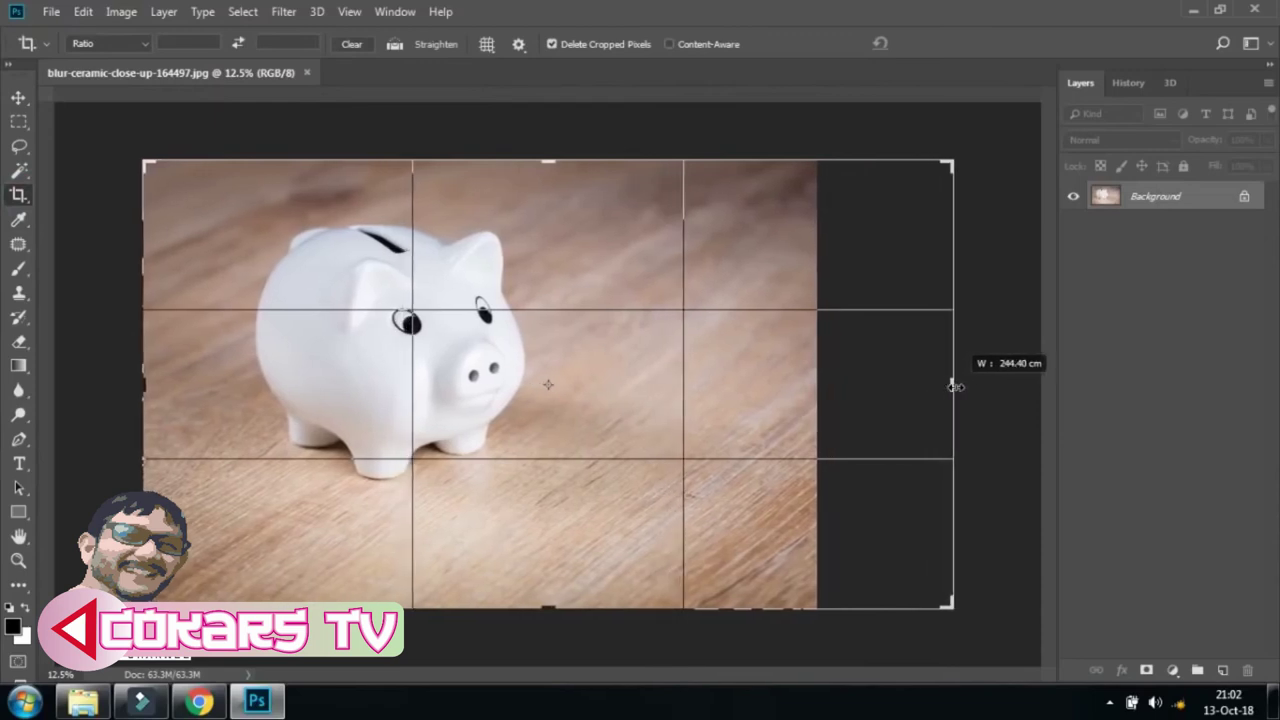
key("Return")
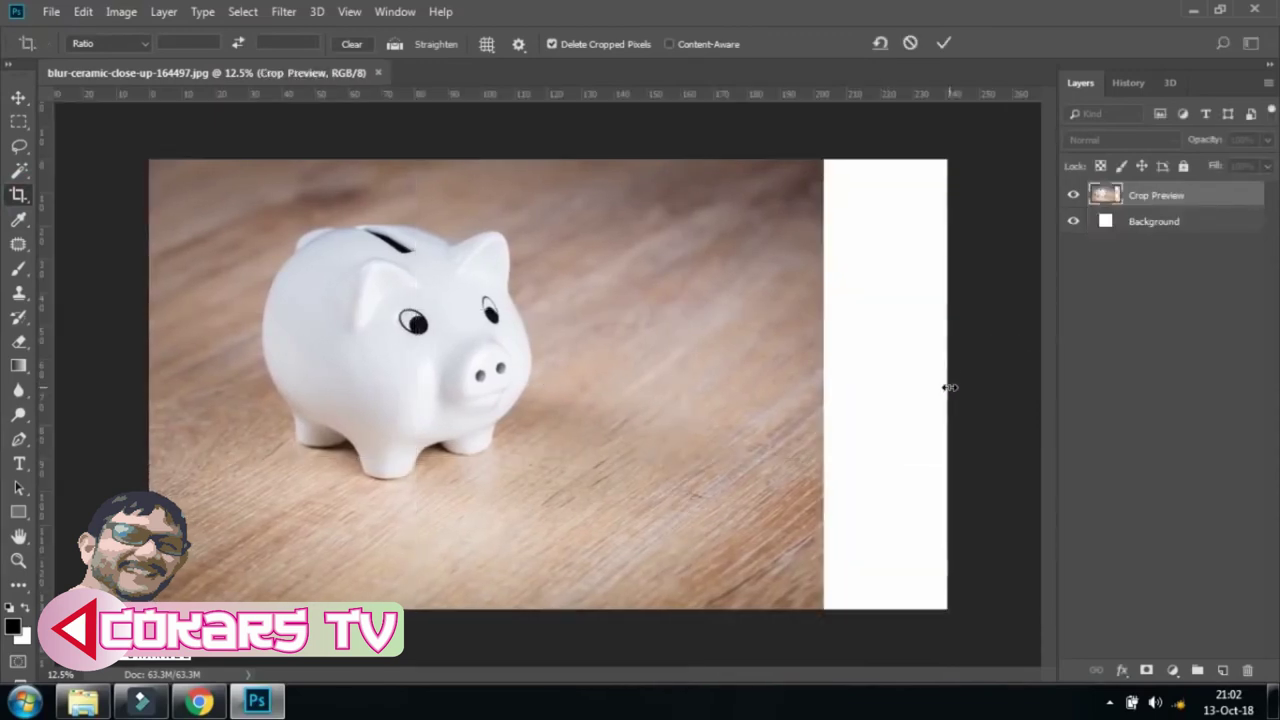
left_click(18, 97)
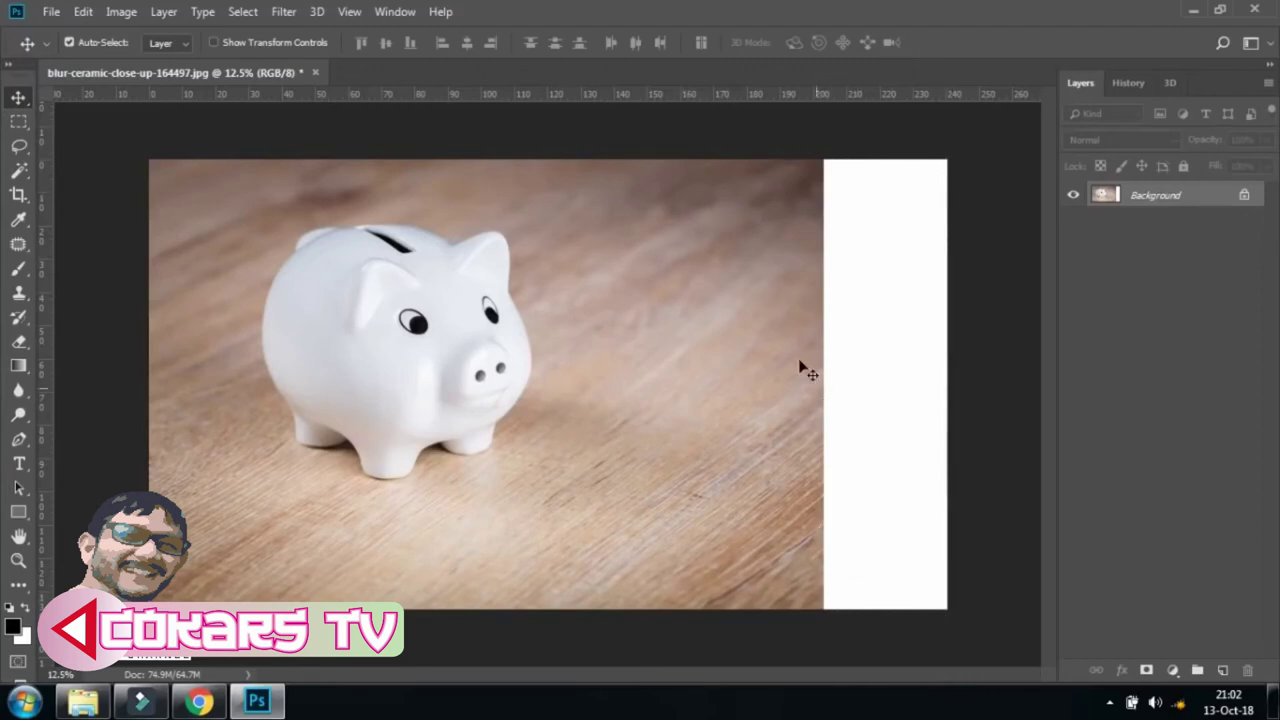
Copy a vertical wood strip to Layer 1, slide it over the blank area, and add a mask.
left_click(18, 121)
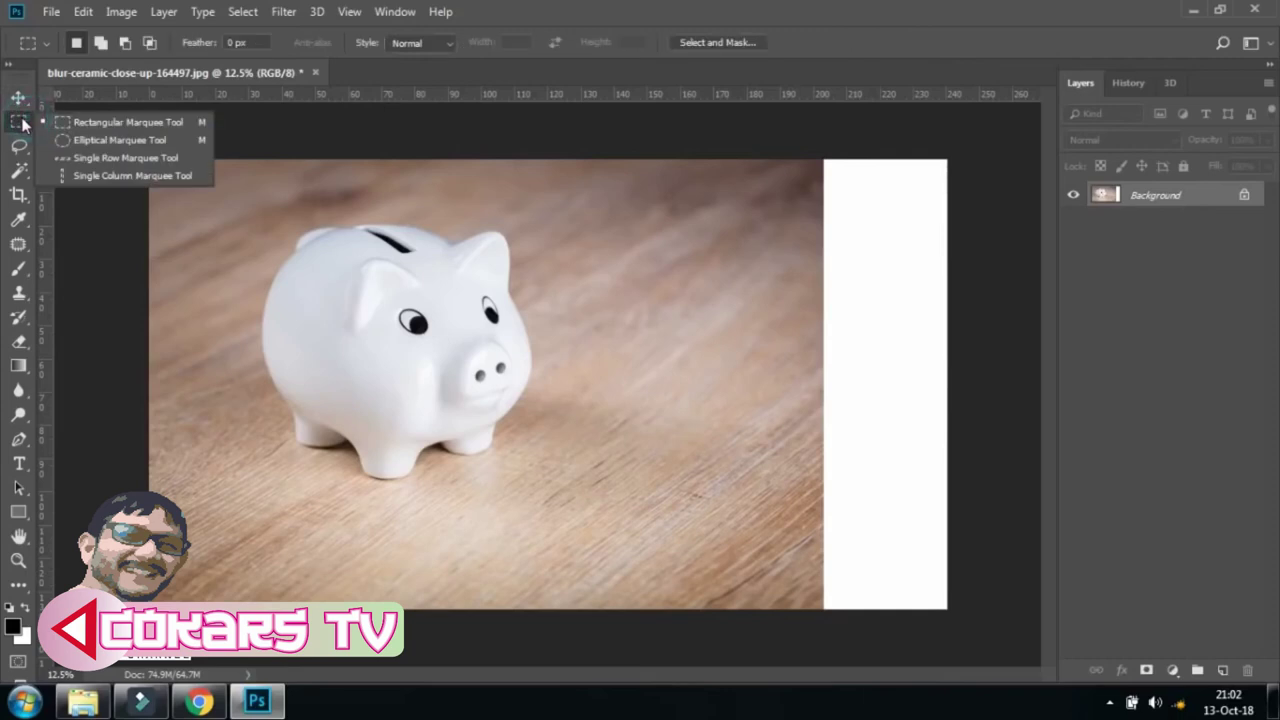
left_click(126, 123)
left_click_drag(586, 158, 823, 610)
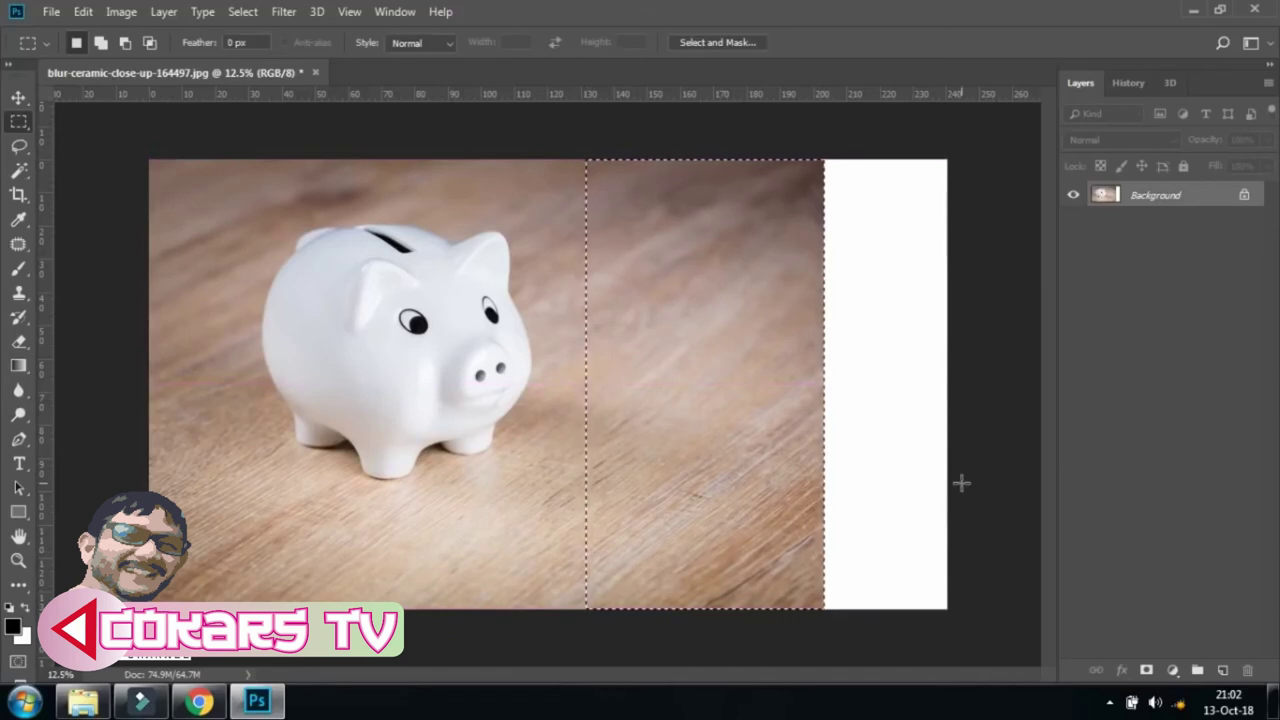
key("ctrl+j")
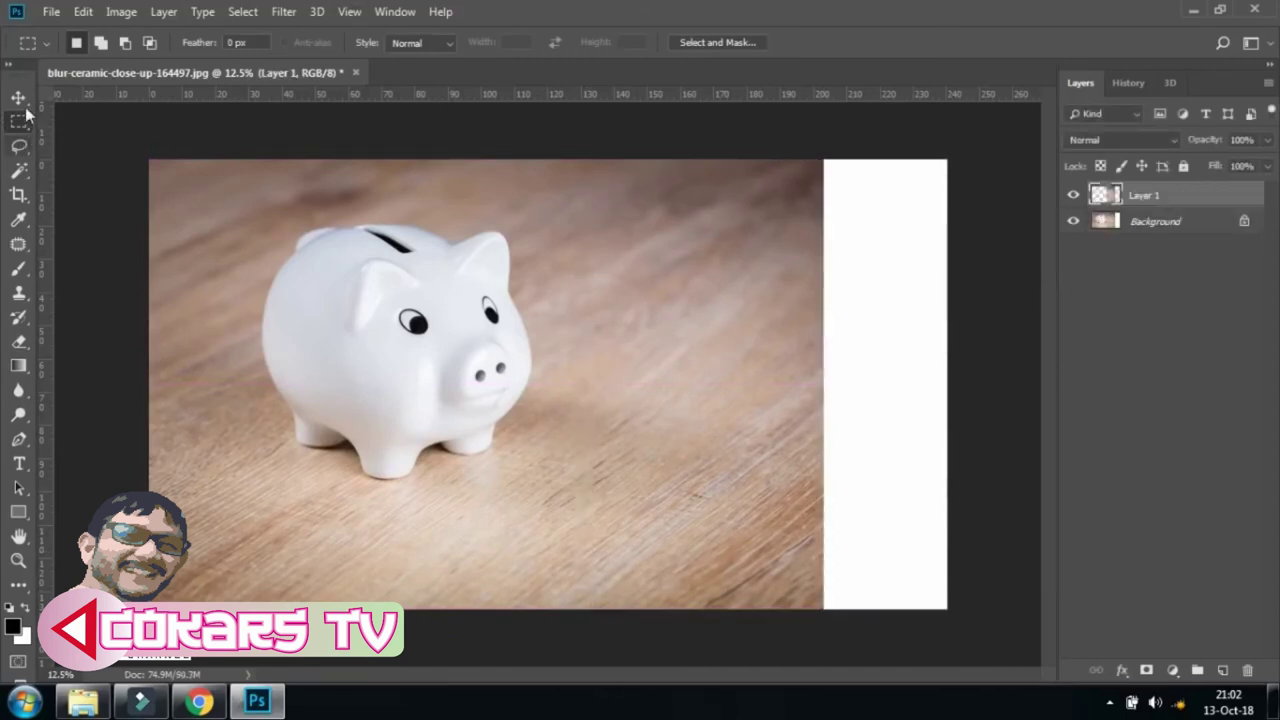
key("v")
mouse_move(723, 408)
left_mouse_down()
mouse_move(747, 396)
mouse_move(856, 405)
left_mouse_up()
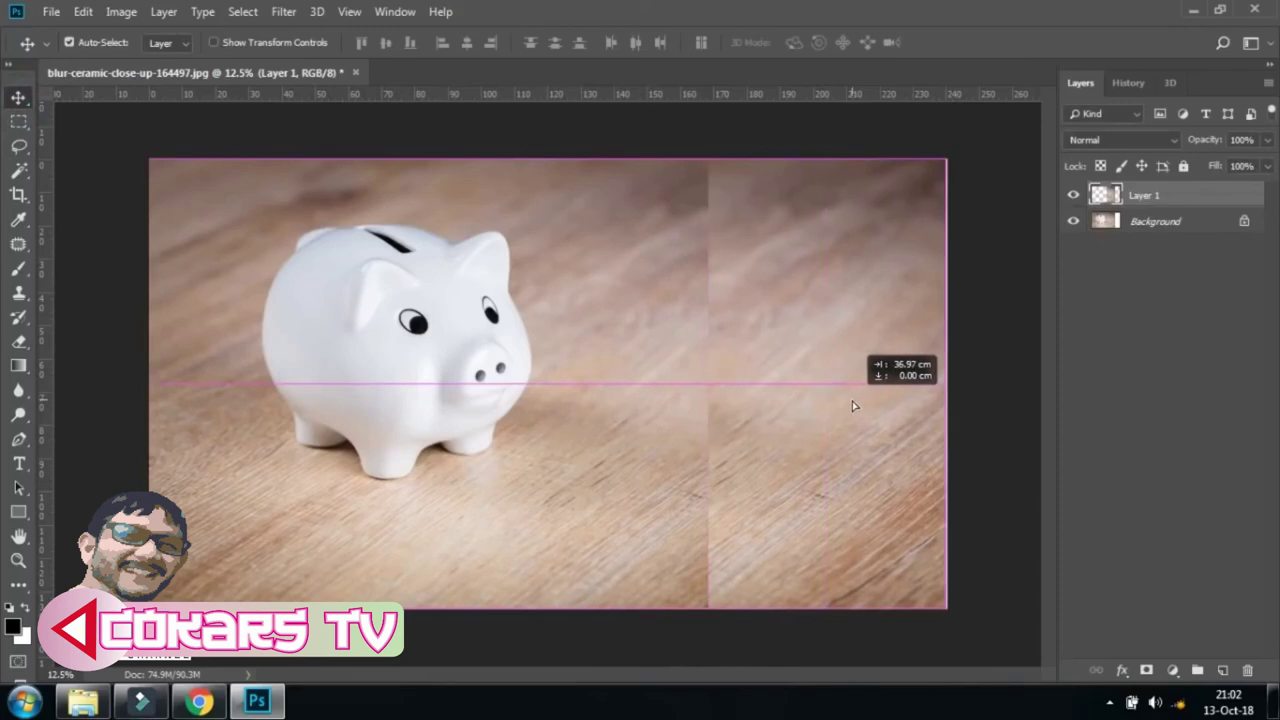
key("shift+Left")
key("shift+Left")
key("shift+Left")
key("shift+Left")
key("shift+Left")
key("shift+Left")
key("shift+Right")
key("shift+Right")
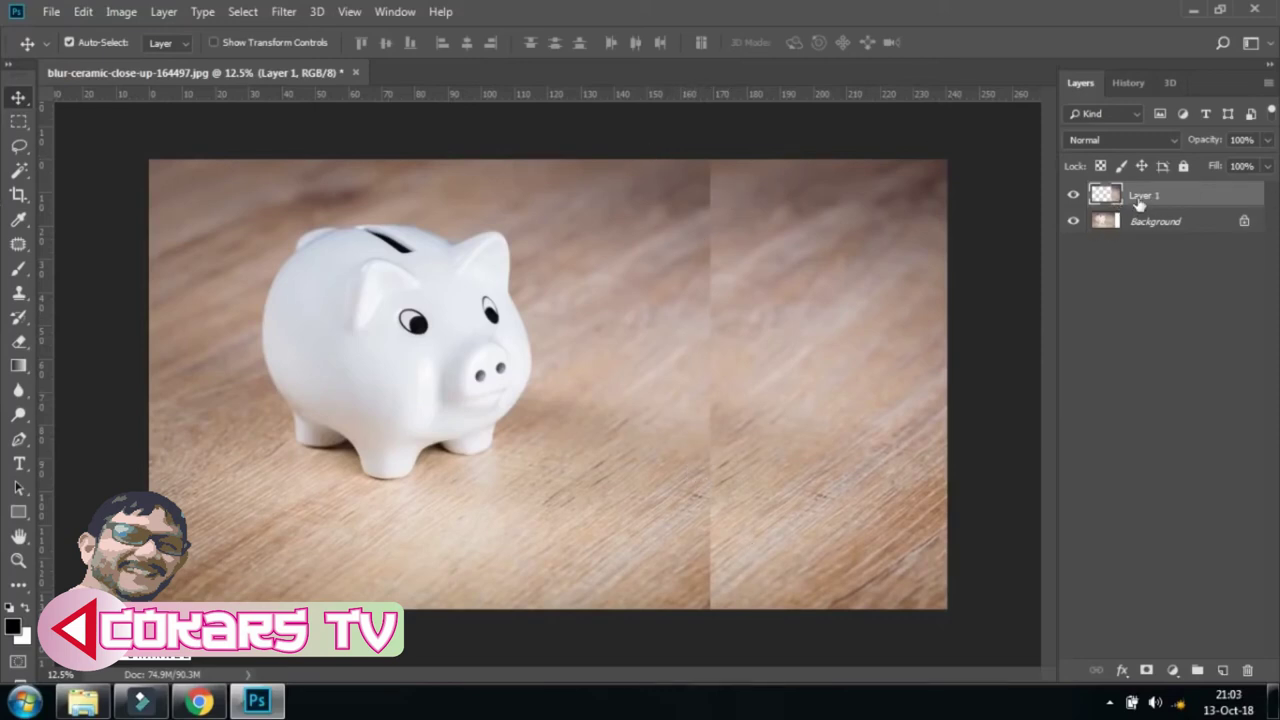
left_click(1147, 671)
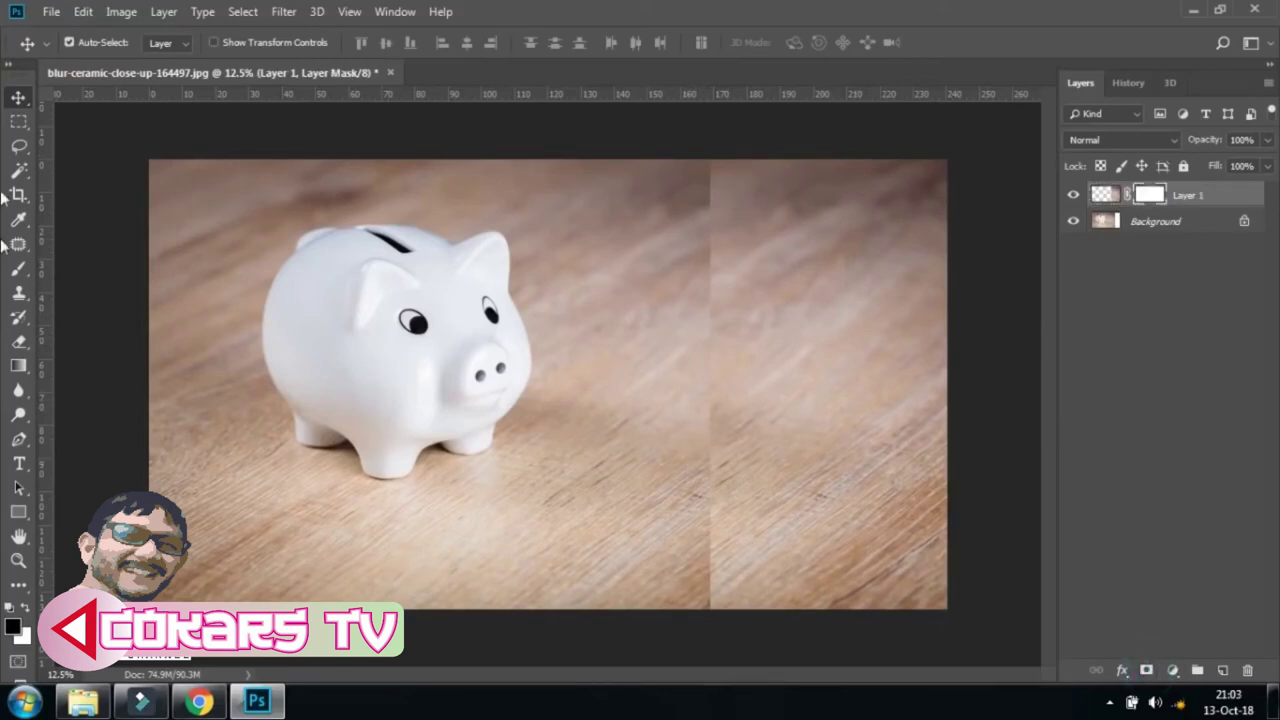
Paint black on Layer 1's mask along the upper and lower seam, then select Background.
left_click(18, 268)
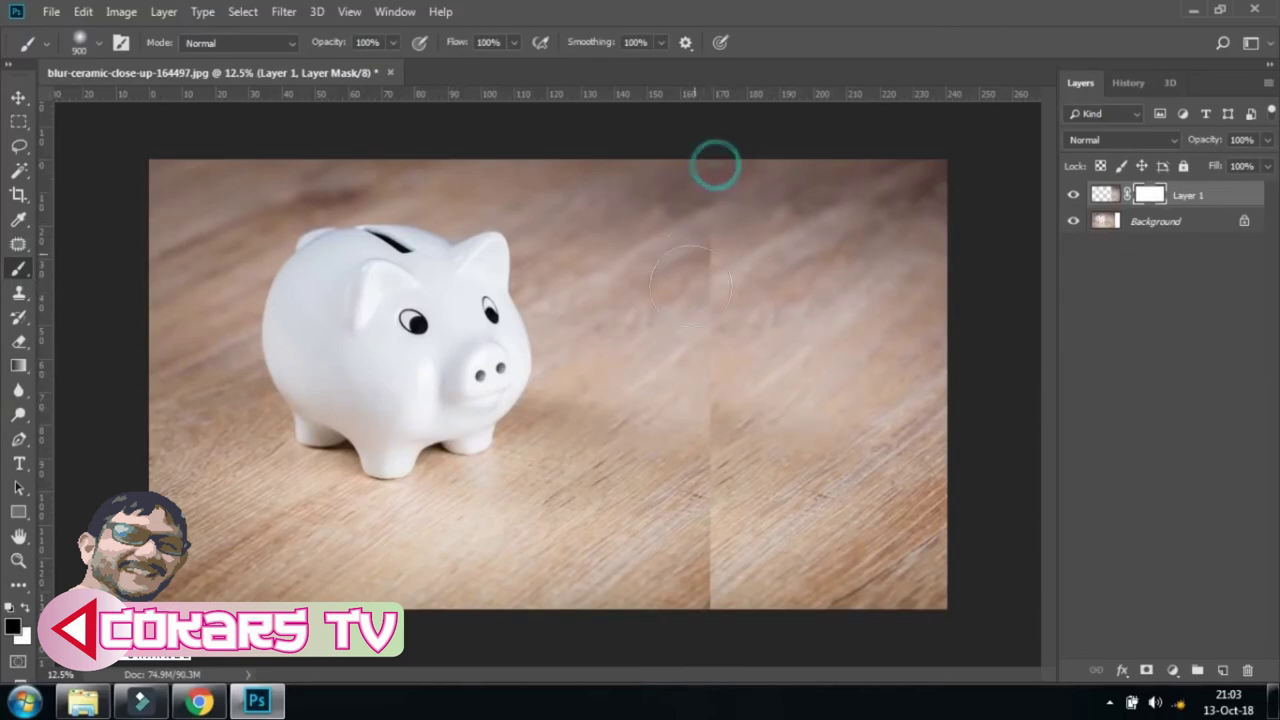
left_click_drag(714, 160, 697, 257)
mouse_move(690, 413)
left_mouse_down()
mouse_move(715, 600)
mouse_move(666, 580)
left_mouse_up()
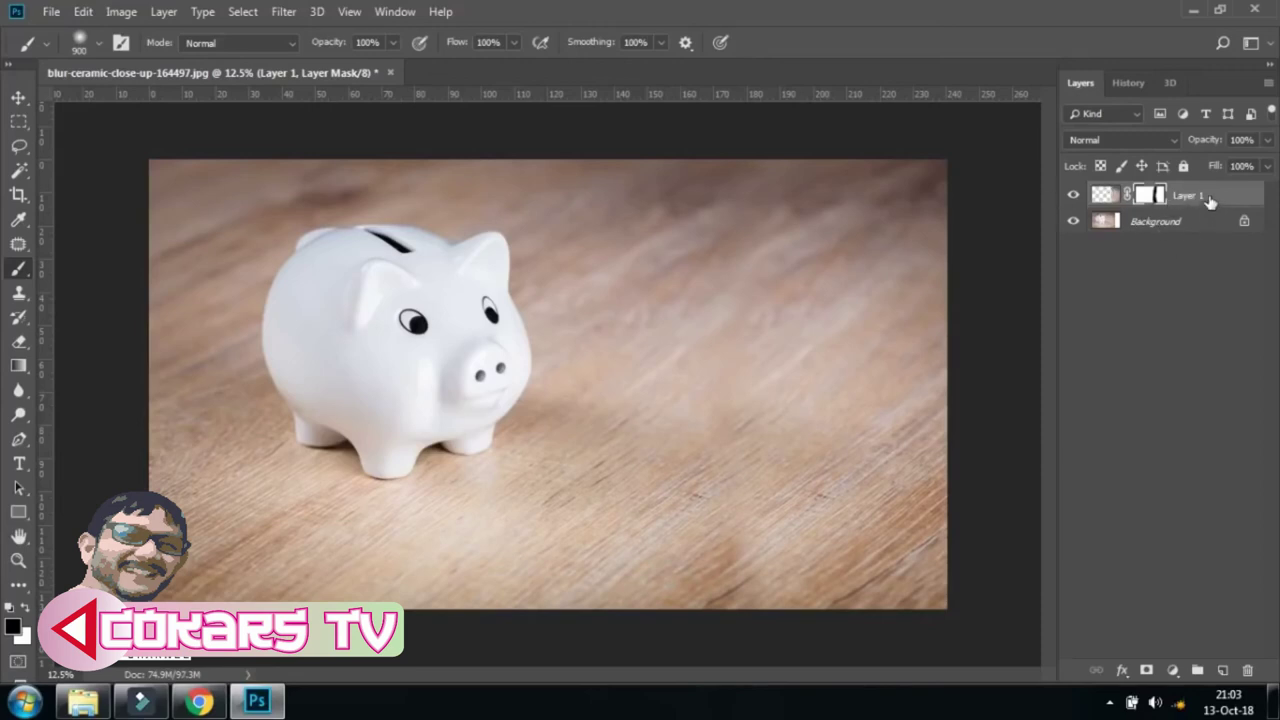
left_click(1158, 224)
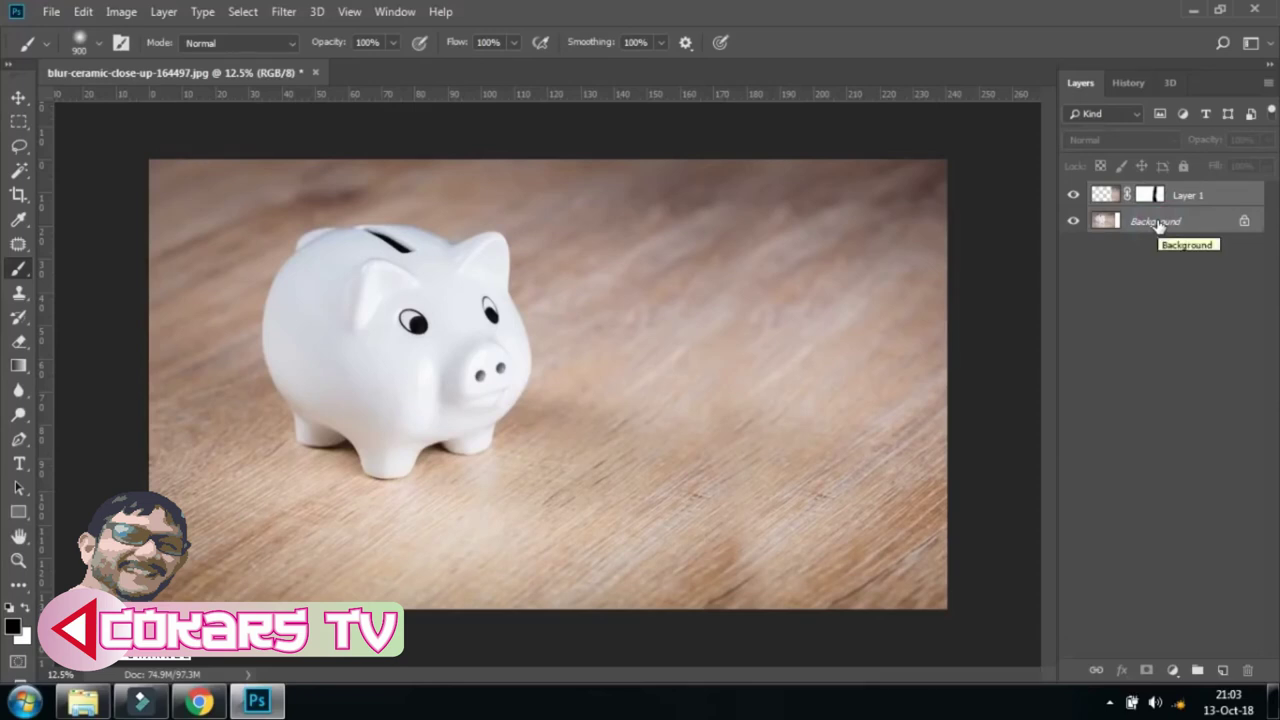
Merge Layer 1 into Background and zoom in on the bottom of the wood floor.
key("ctrl+e")
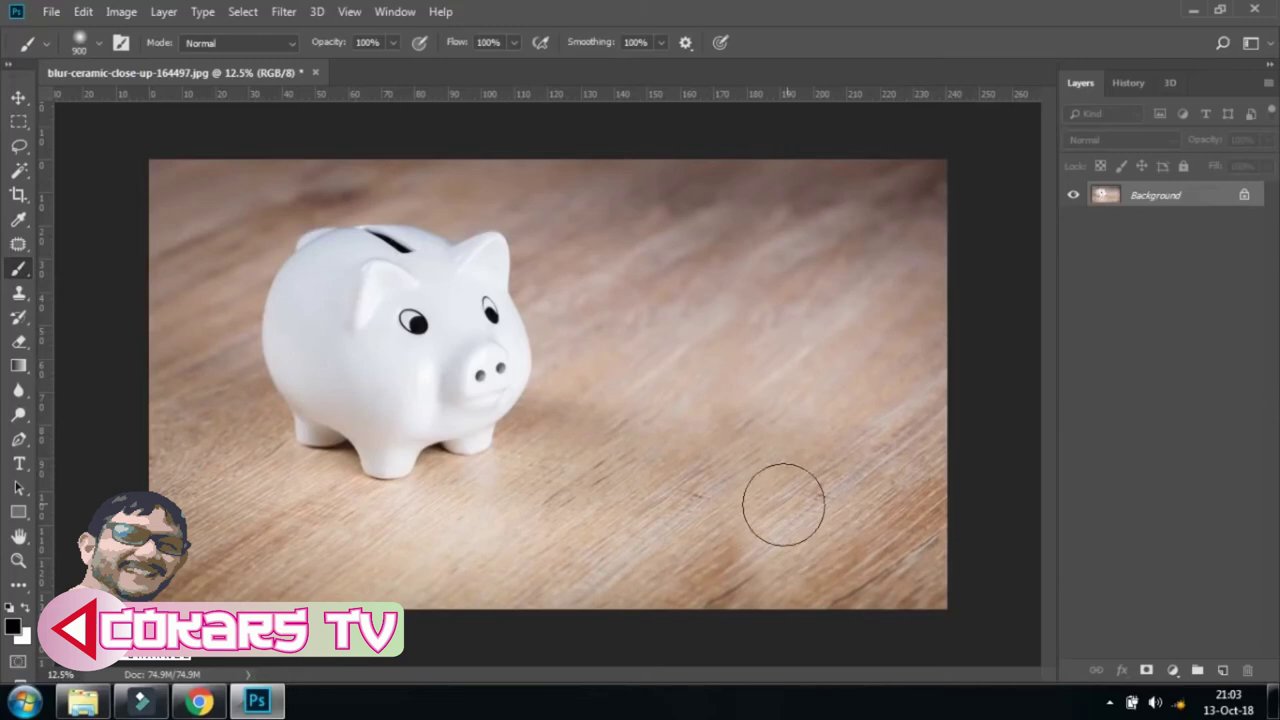
key("ctrl+plus")
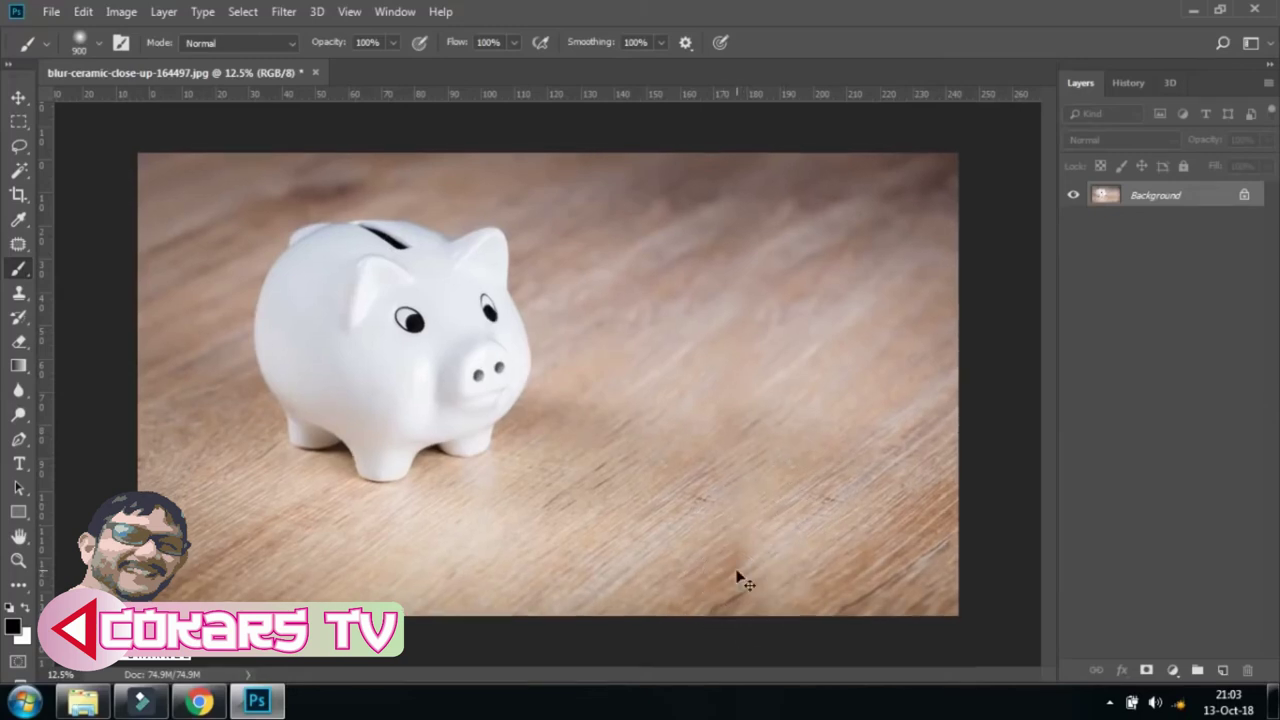
key("End")
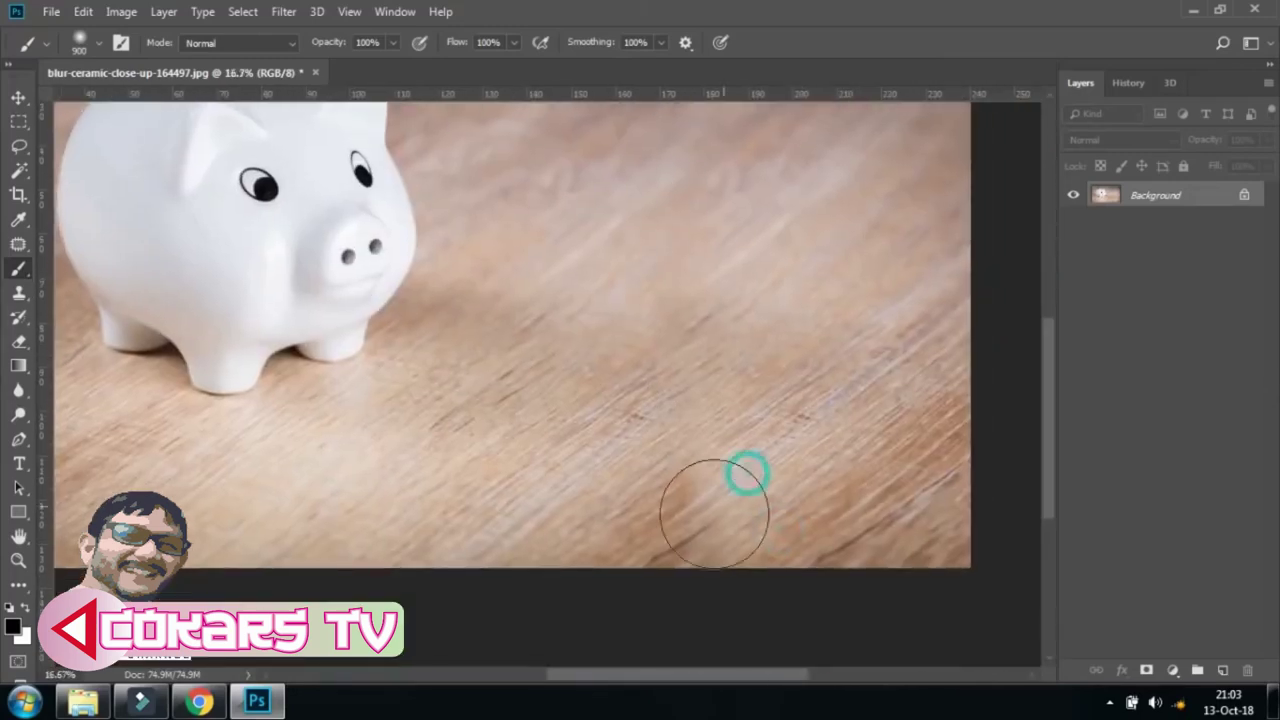
scroll(700, 437, "up", 5)
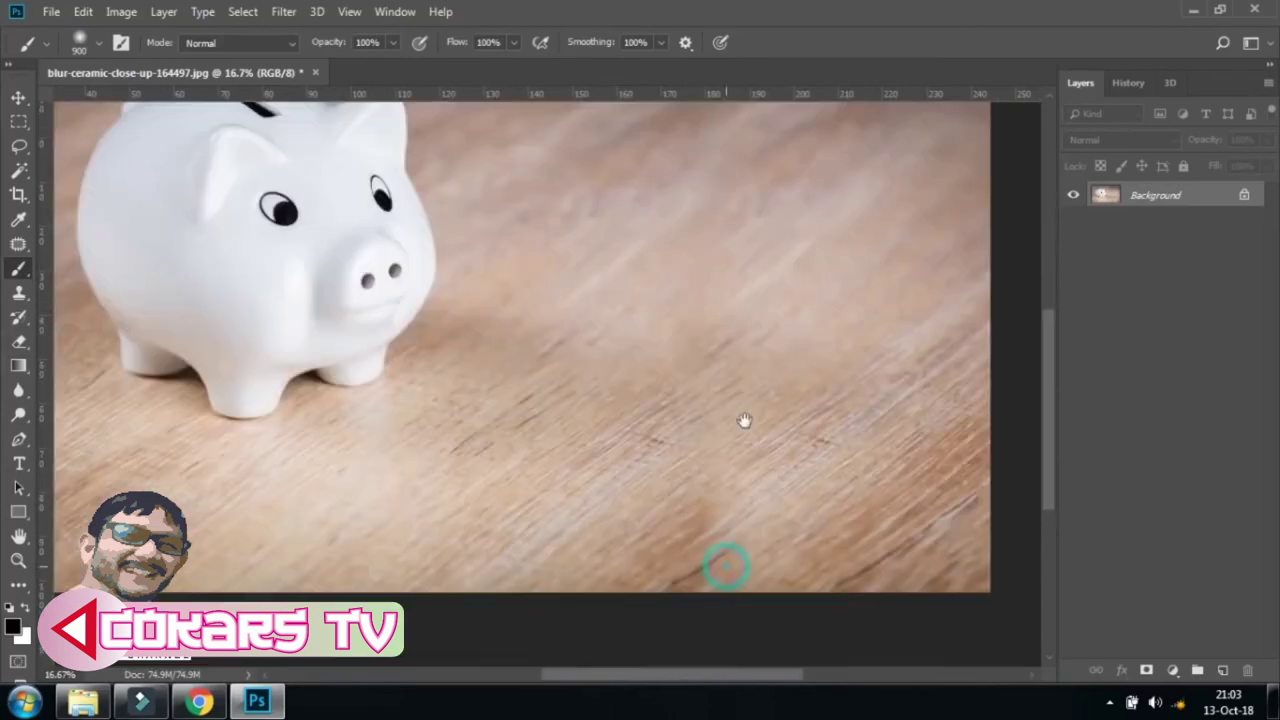
left_click_drag(720, 541, 740, 400)
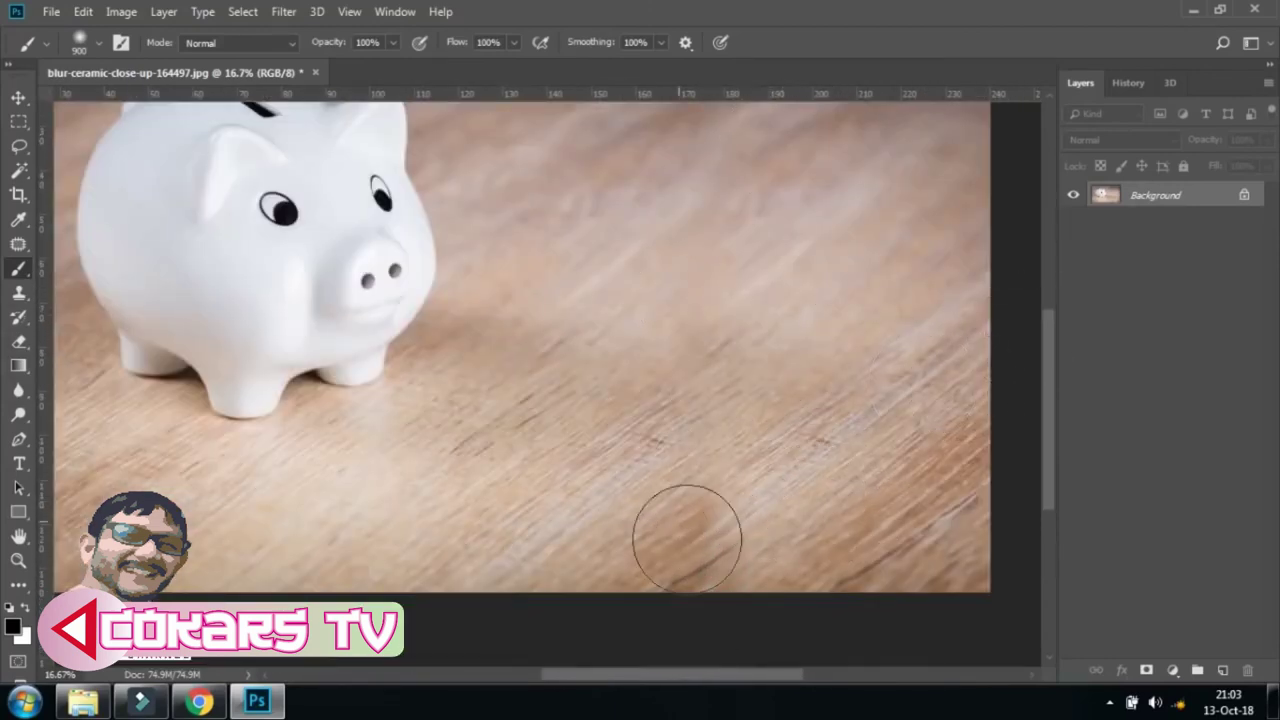
Clone extra wood grain onto the floor with a 1500 px Clone Stamp brush.
left_click(18, 293)
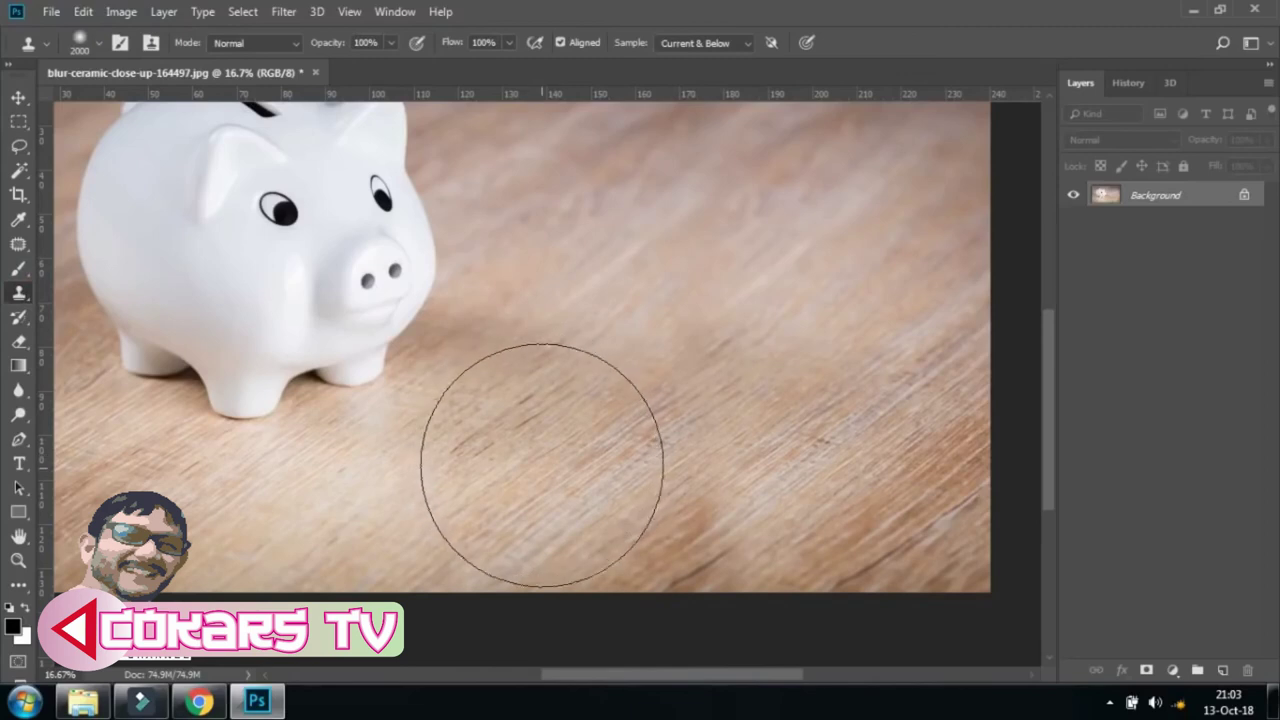
left_click(98, 42)
double_click(194, 78)
type("1500")
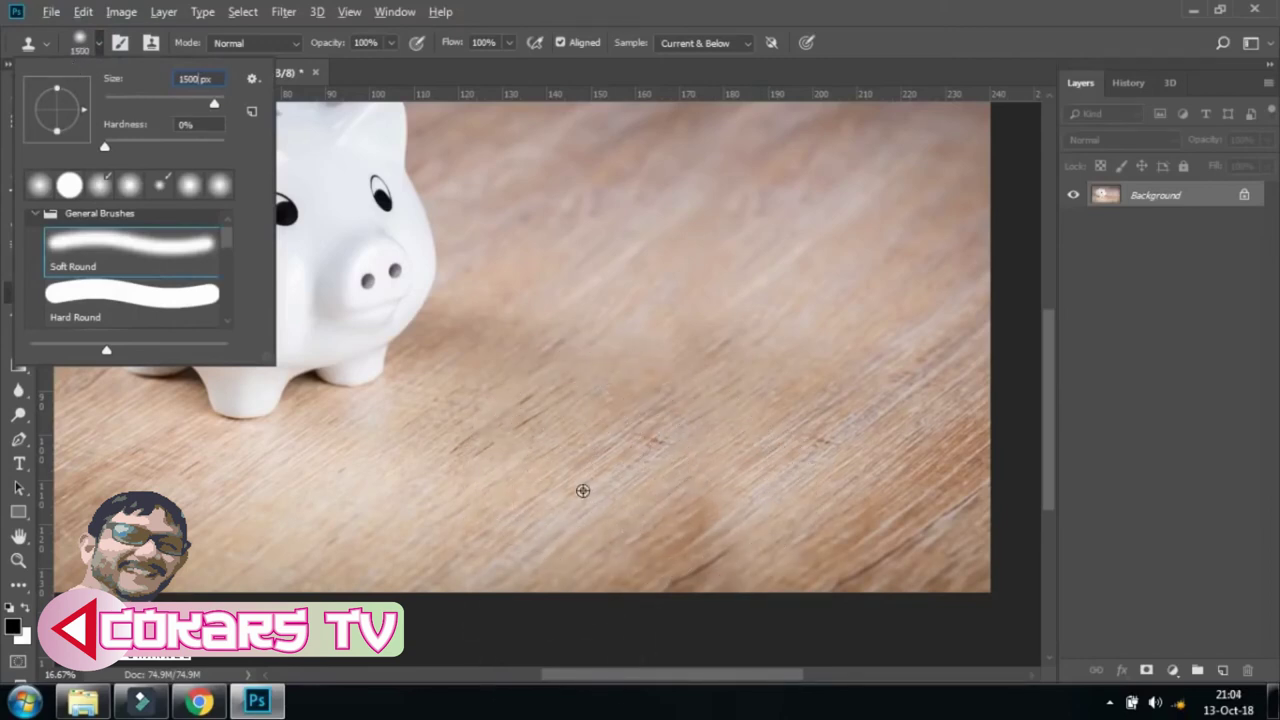
left_click(584, 489, "alt")
left_click(695, 503)
left_click_drag(805, 365, 805, 477)
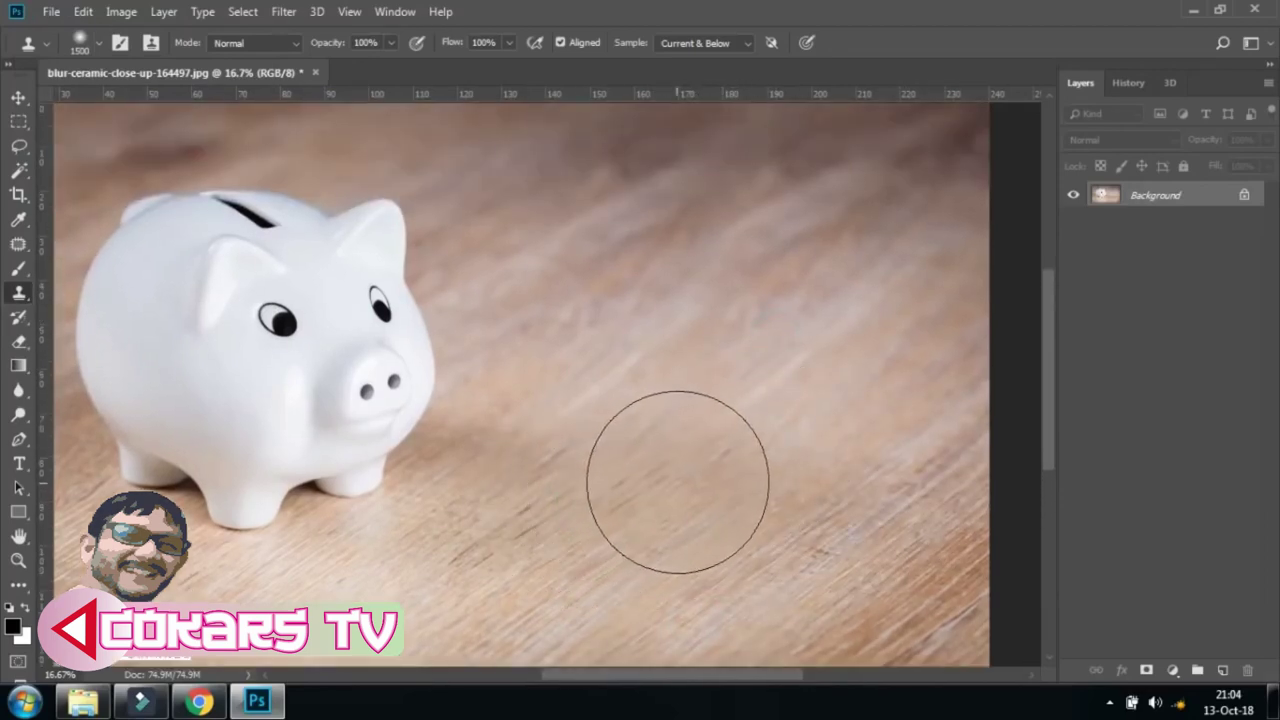
left_click_drag(568, 421, 552, 494)
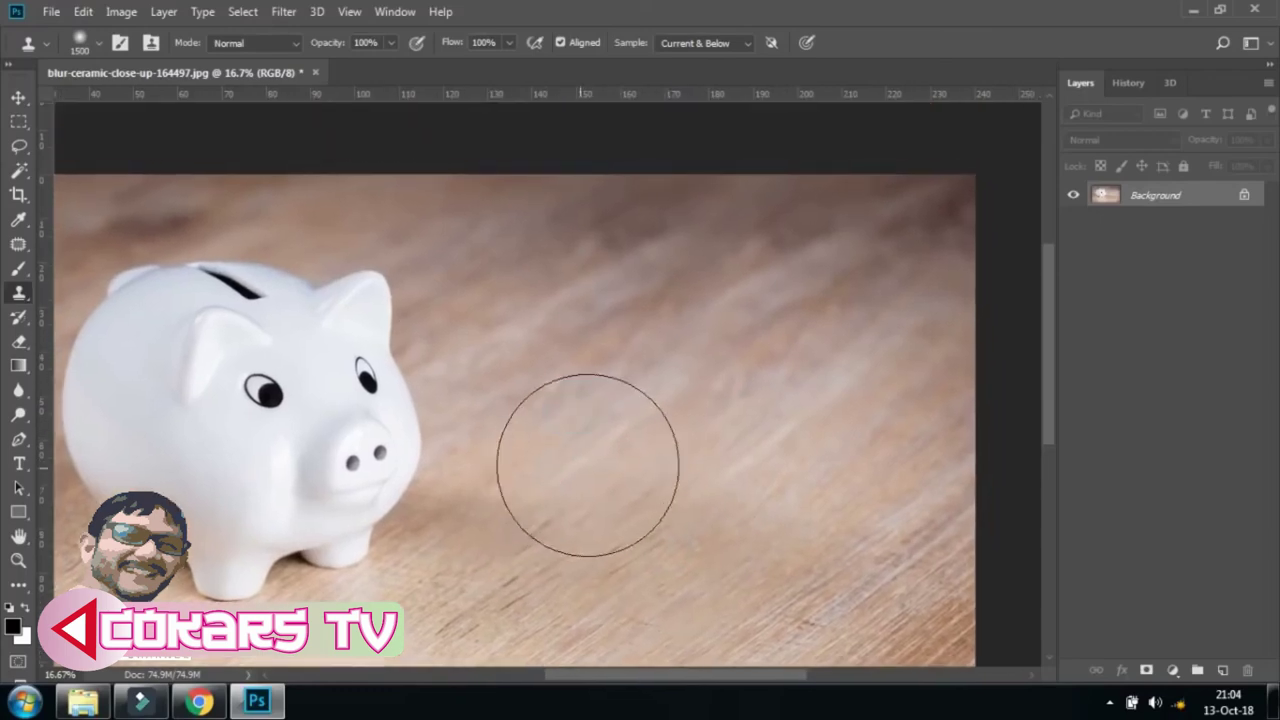
left_click(19, 99)
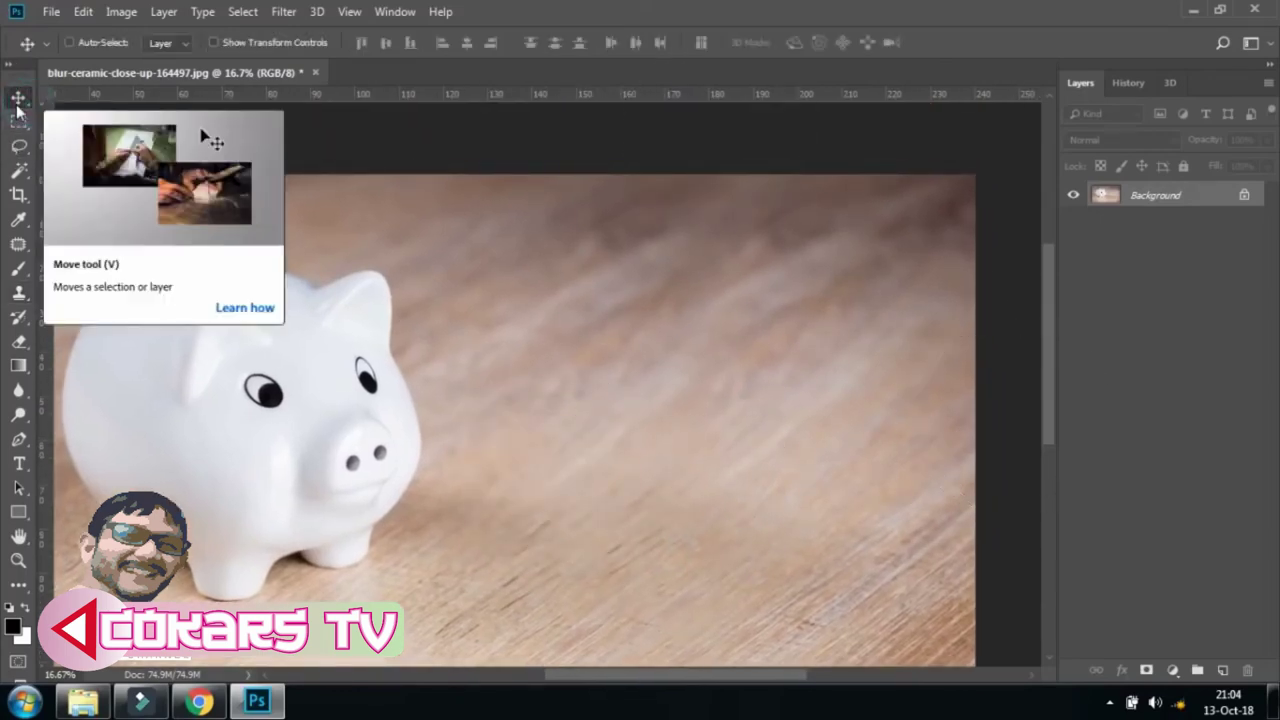
key("ctrl+minus")
key("ctrl+minus")
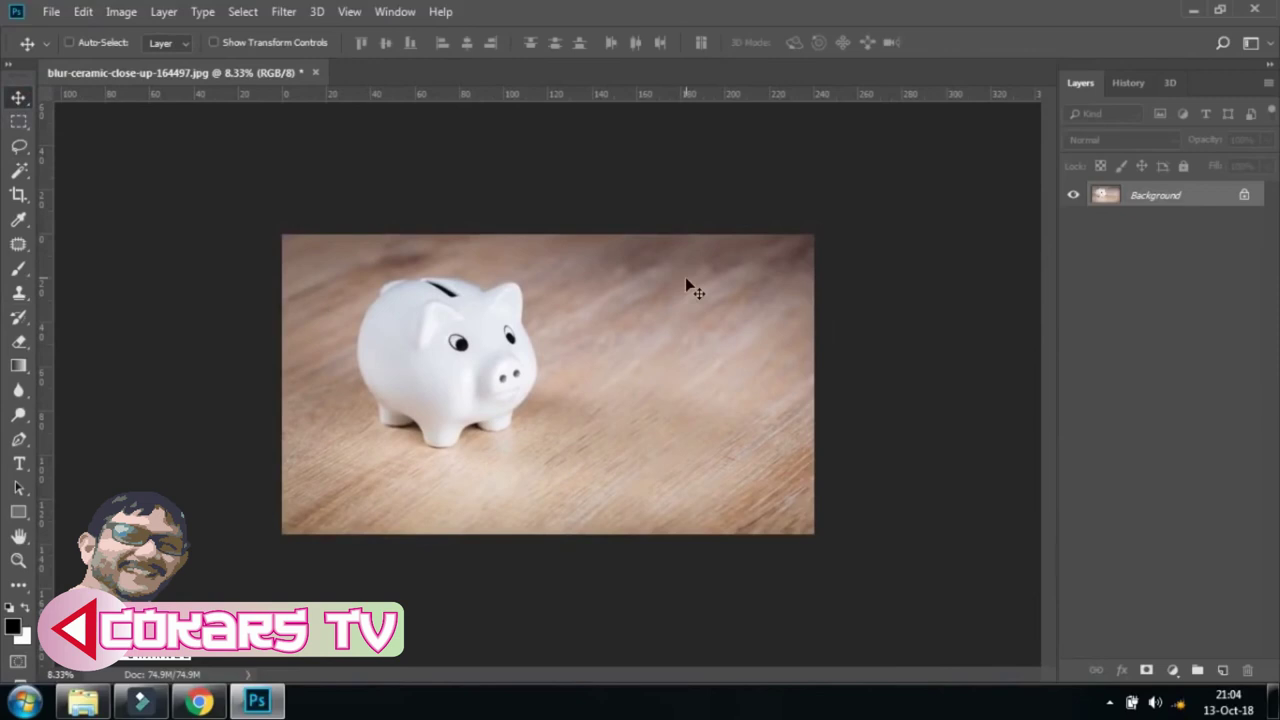
key("ctrl+plus")
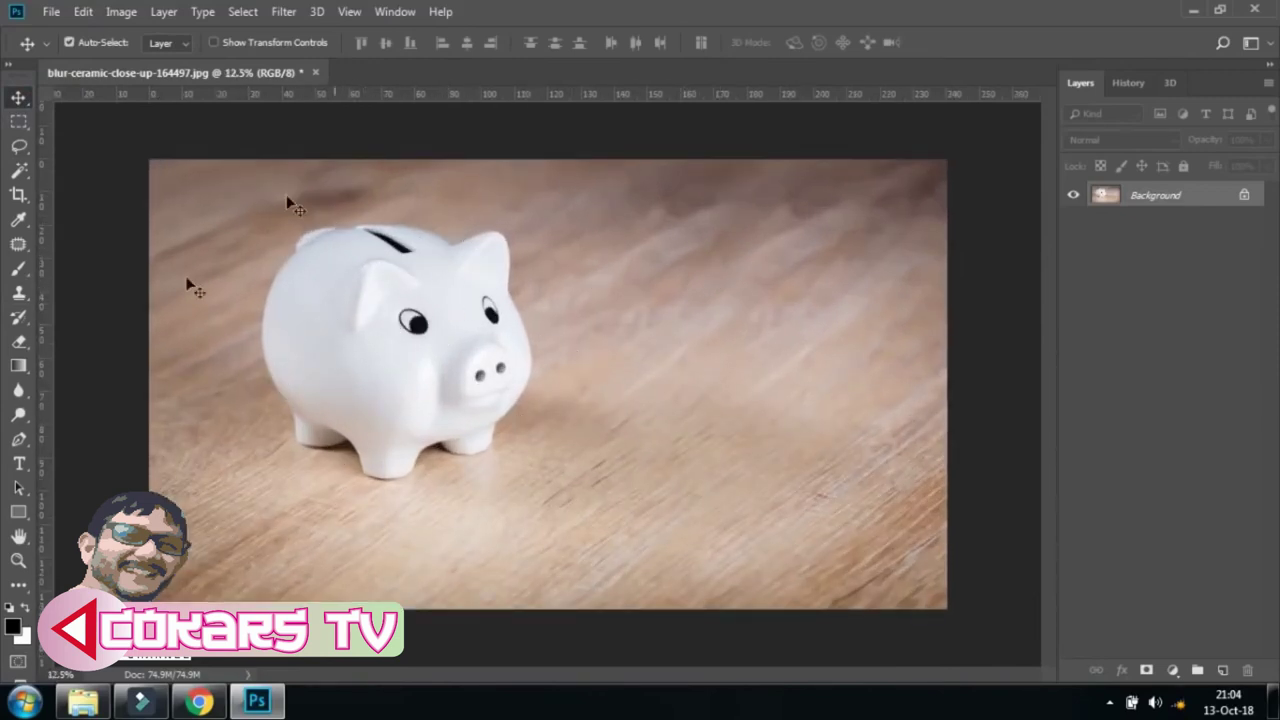
Add a new empty layer named Clone above Background.
left_click(1223, 670)
double_click(1147, 197)
key("BackSpace")
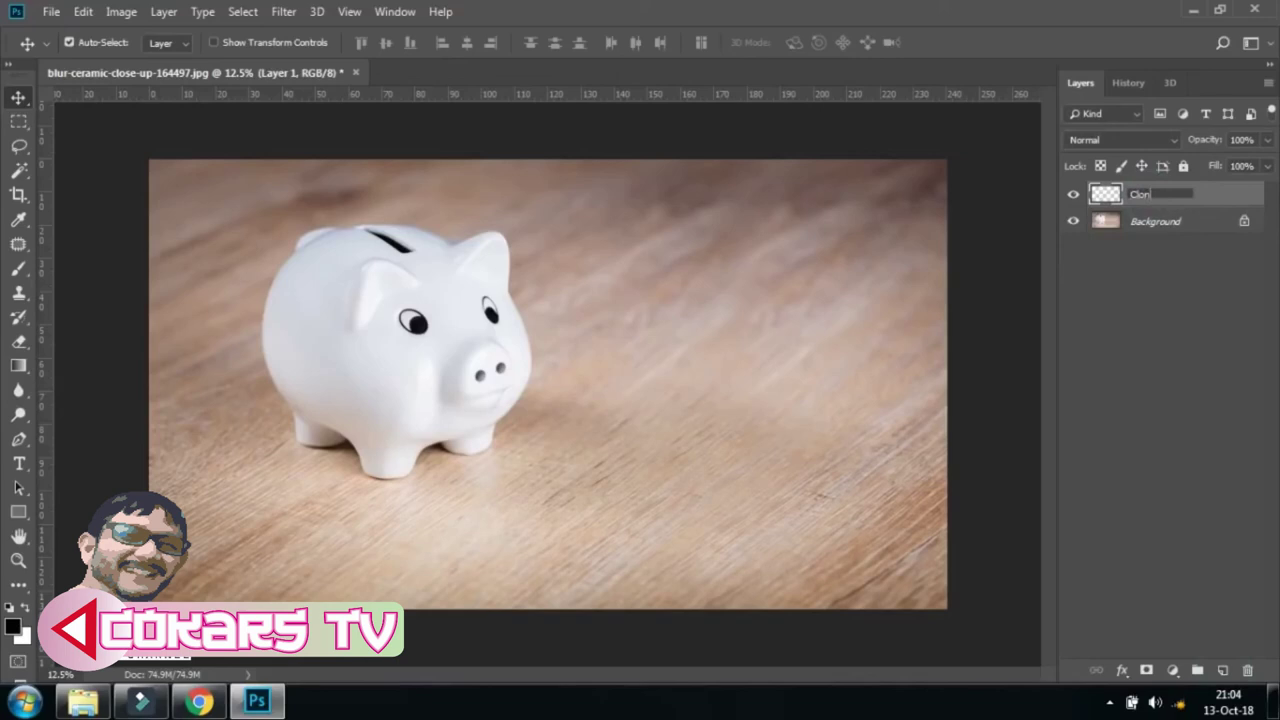
type("e")
key("Return")
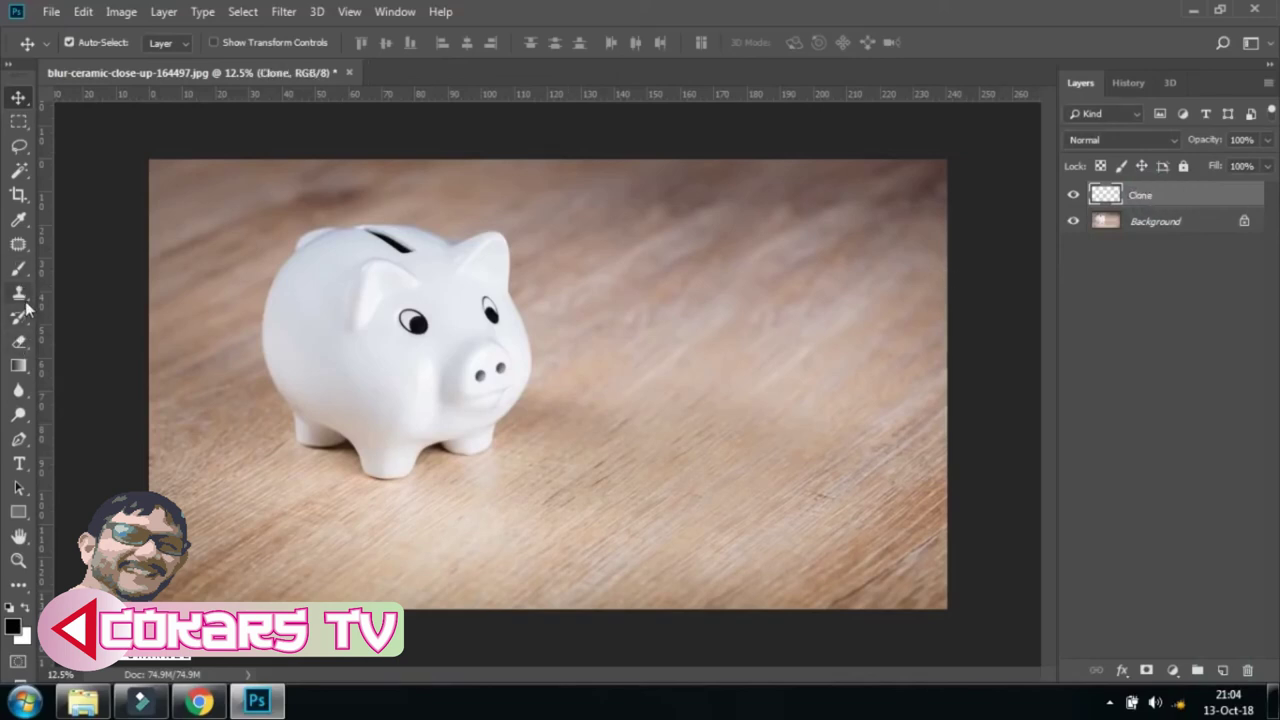
Give the Clone Stamp a Hard Round tip and trial-stamp it on the pig.
left_click(22, 296)
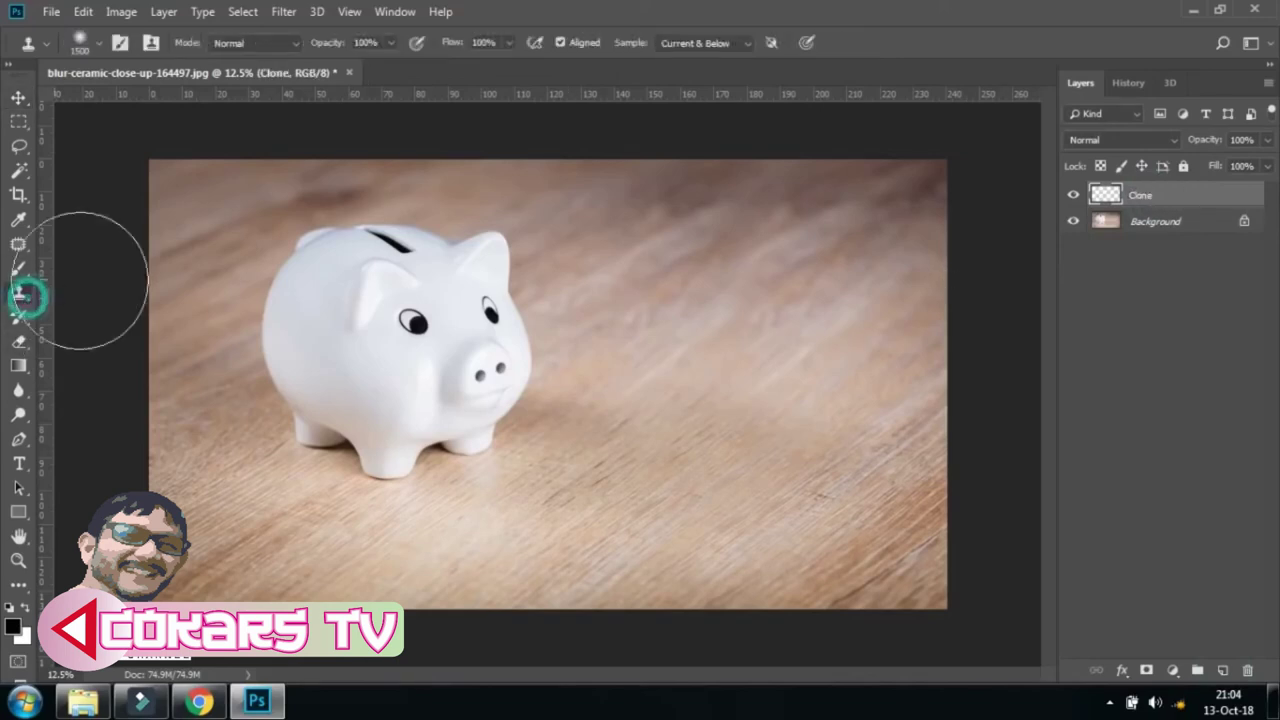
left_click(83, 47)
left_click(174, 307)
left_click(370, 320, "alt")
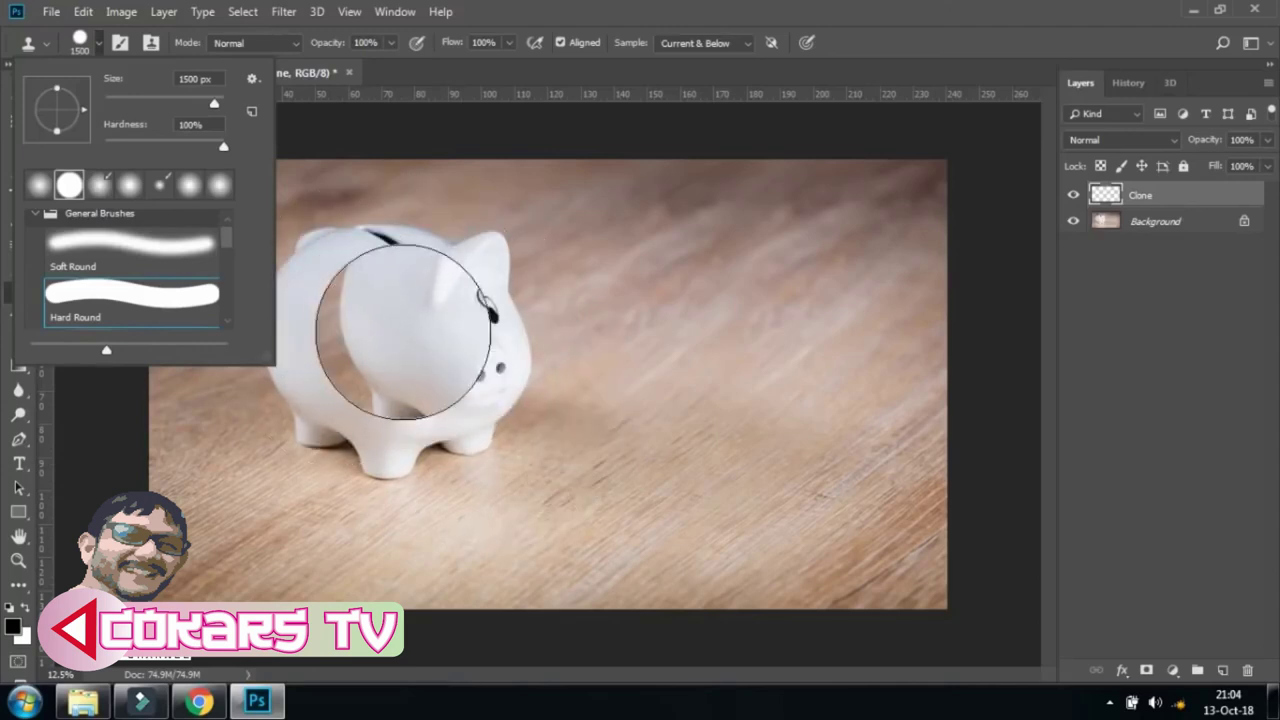
left_click_drag(380, 262, 490, 375)
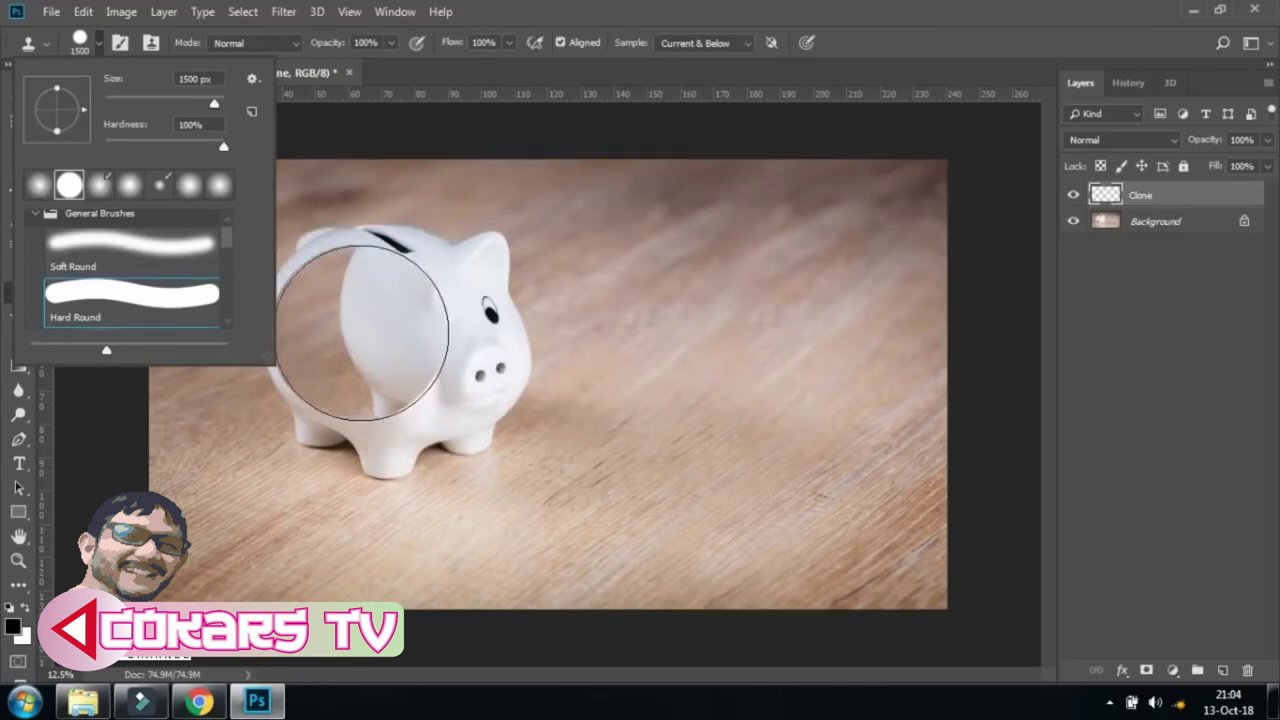
left_click(193, 79)
type("300")
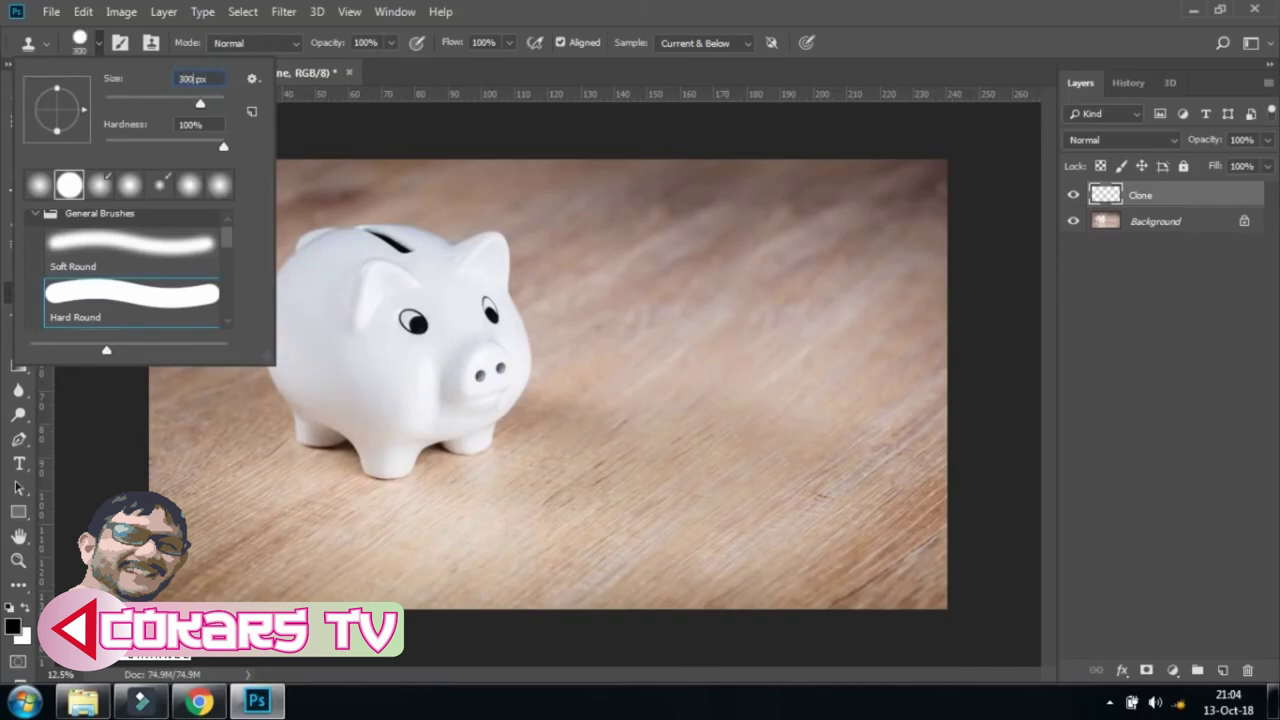
left_click(192, 78)
Set the brush to 3500 px, sample the pig, and stamp a copy to its right.
left_click_drag(196, 78, 184, 78)
type("50")
key("Return")
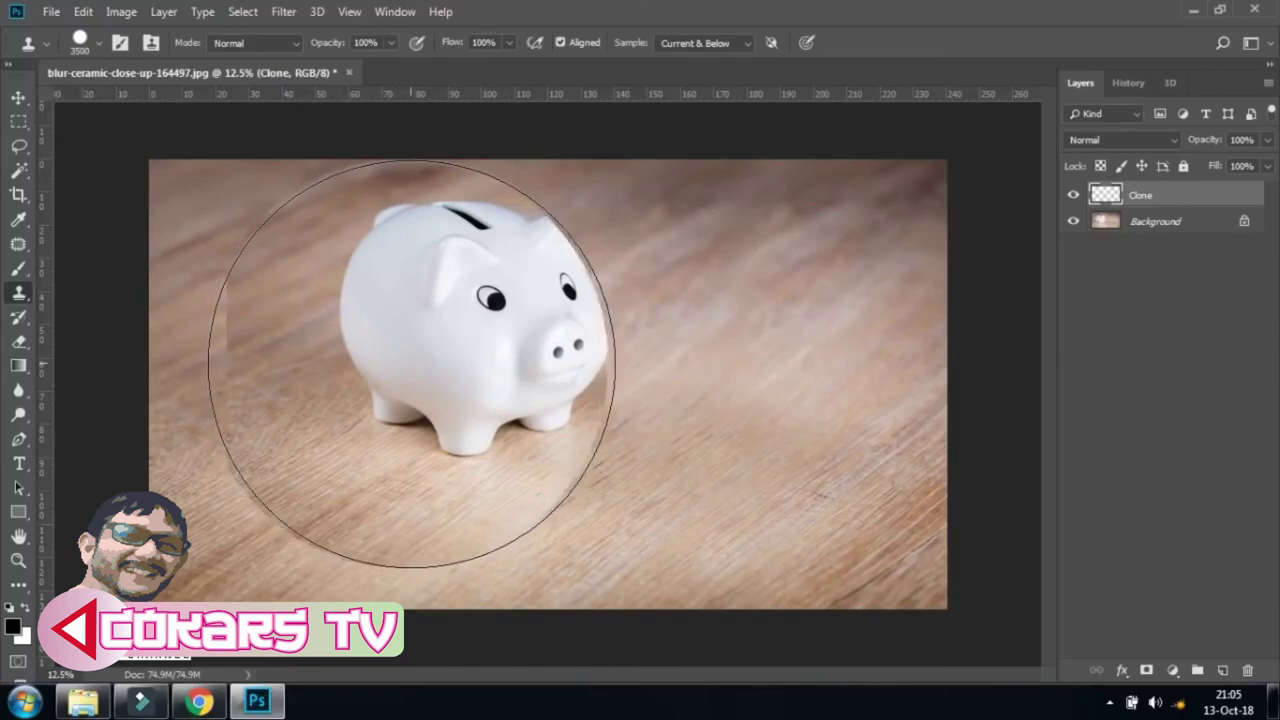
key("alt")
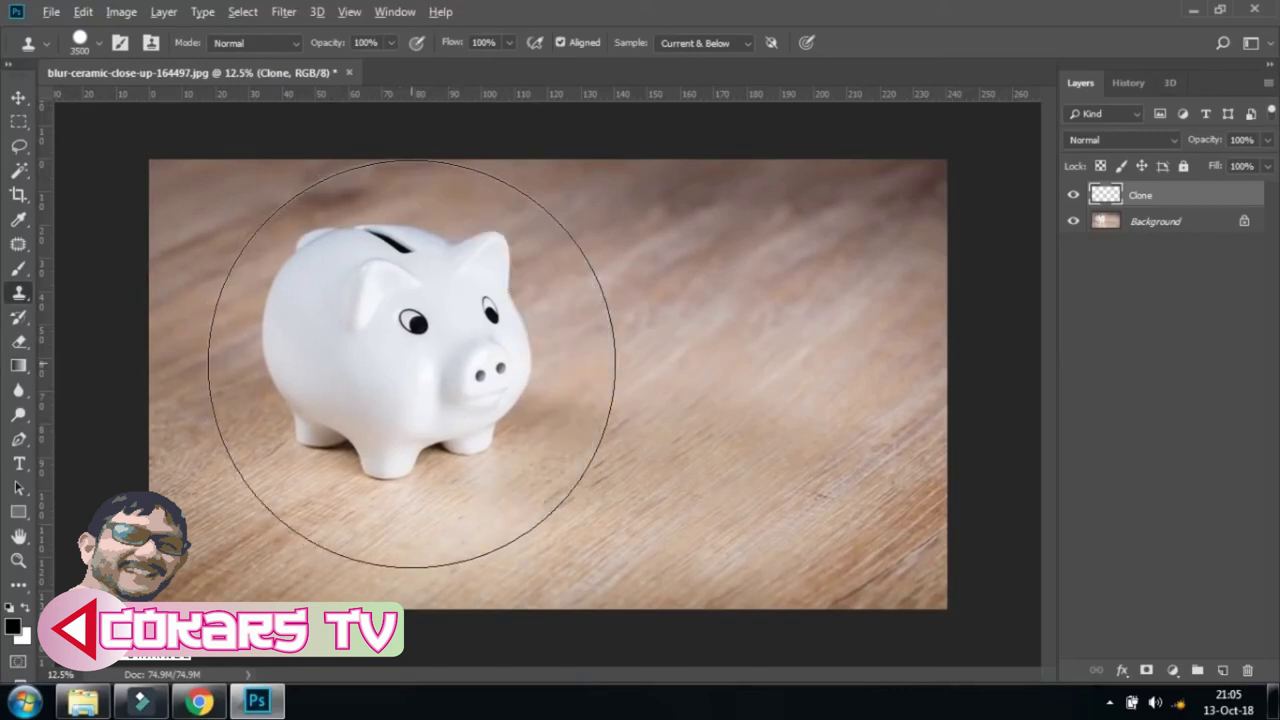
left_click(386, 352, "alt")
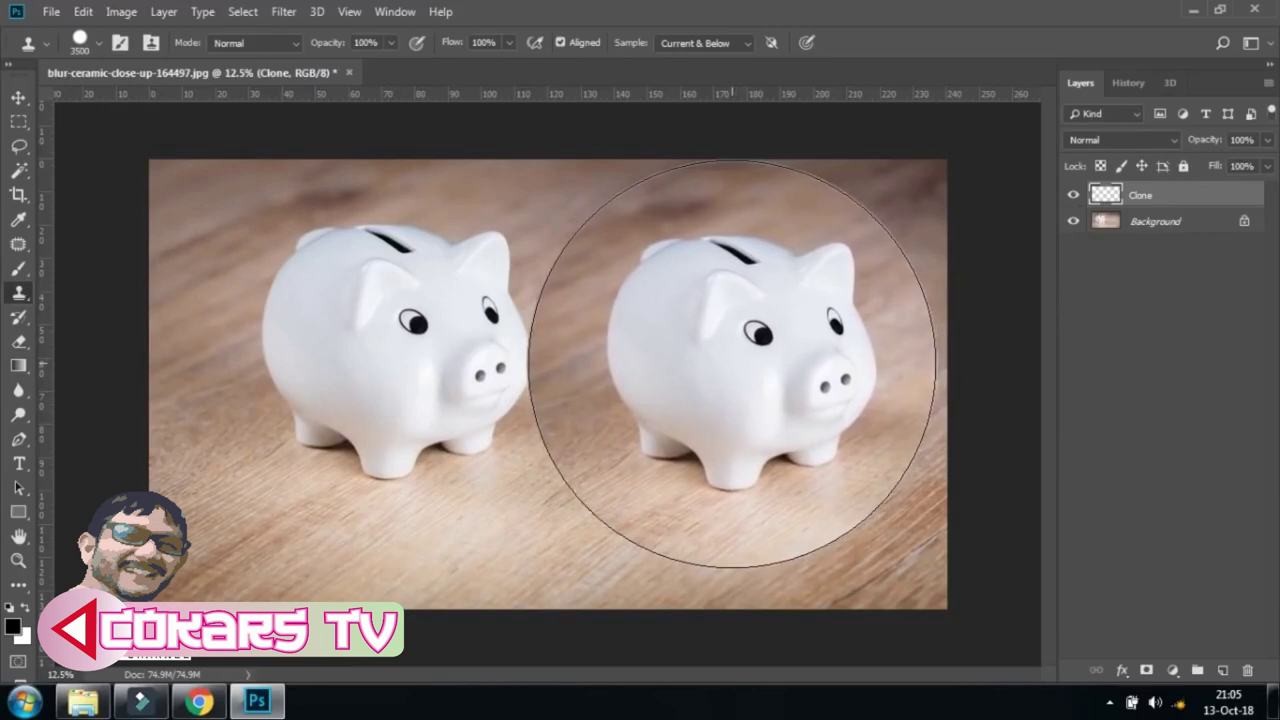
left_click(733, 355, "alt")
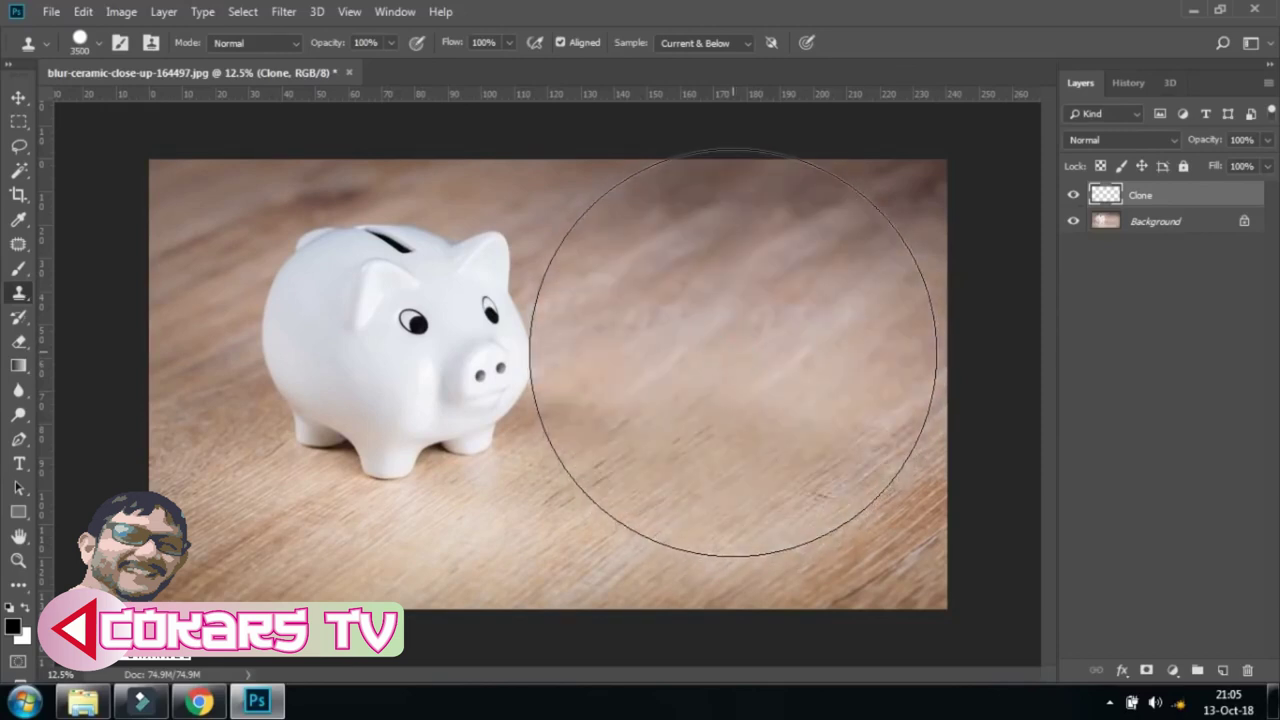
key("v")
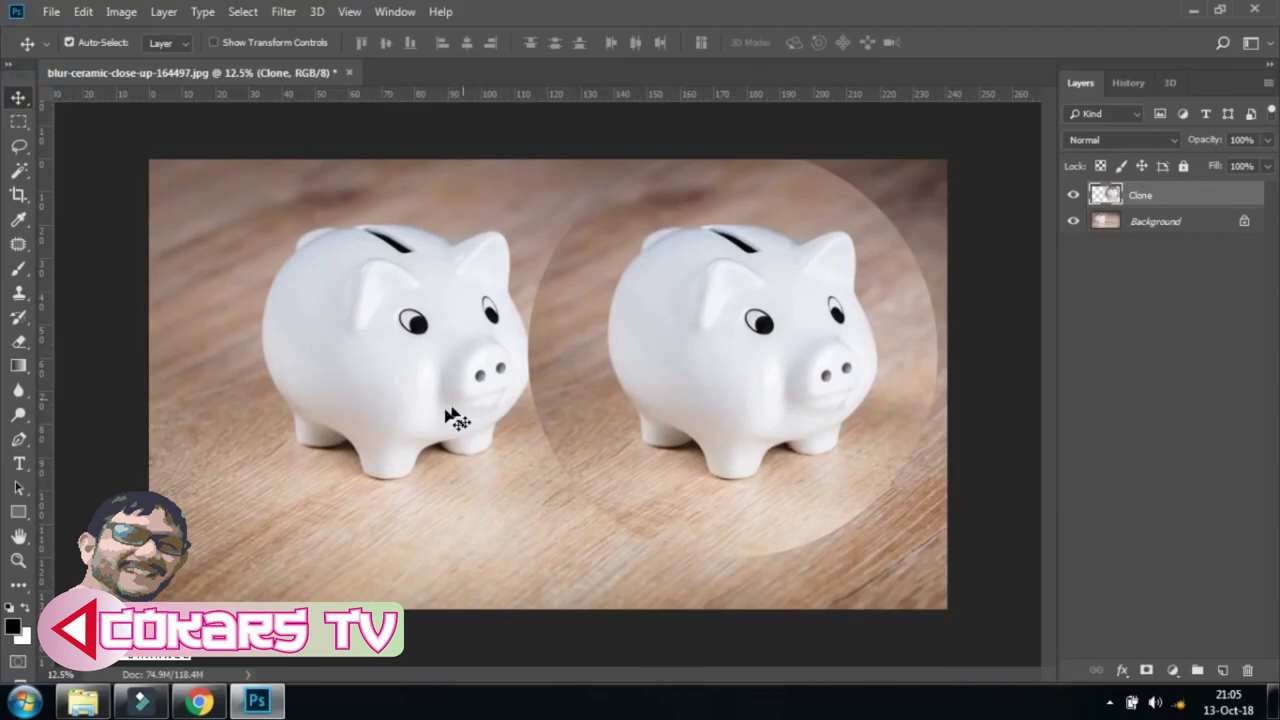
Flip the cloned pig horizontally, nudge it left, and add a horizontal guide along the pigs' tops.
left_click(83, 12)
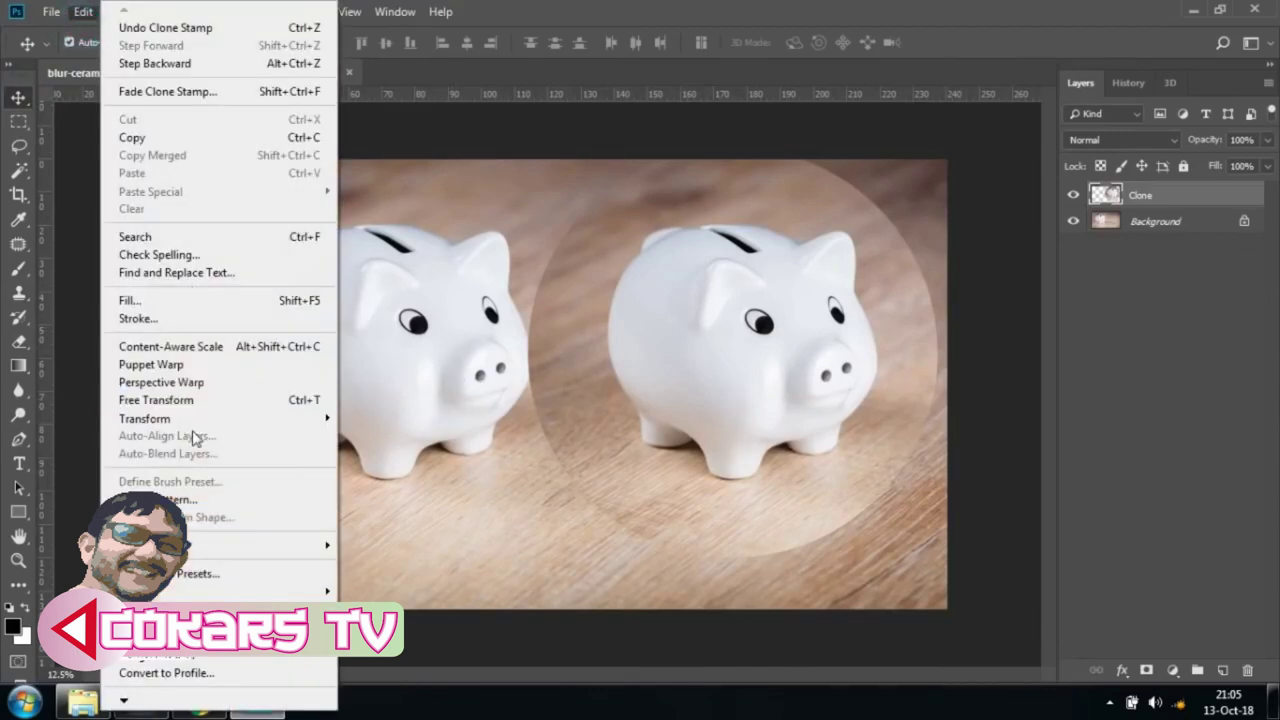
mouse_move(145, 418)
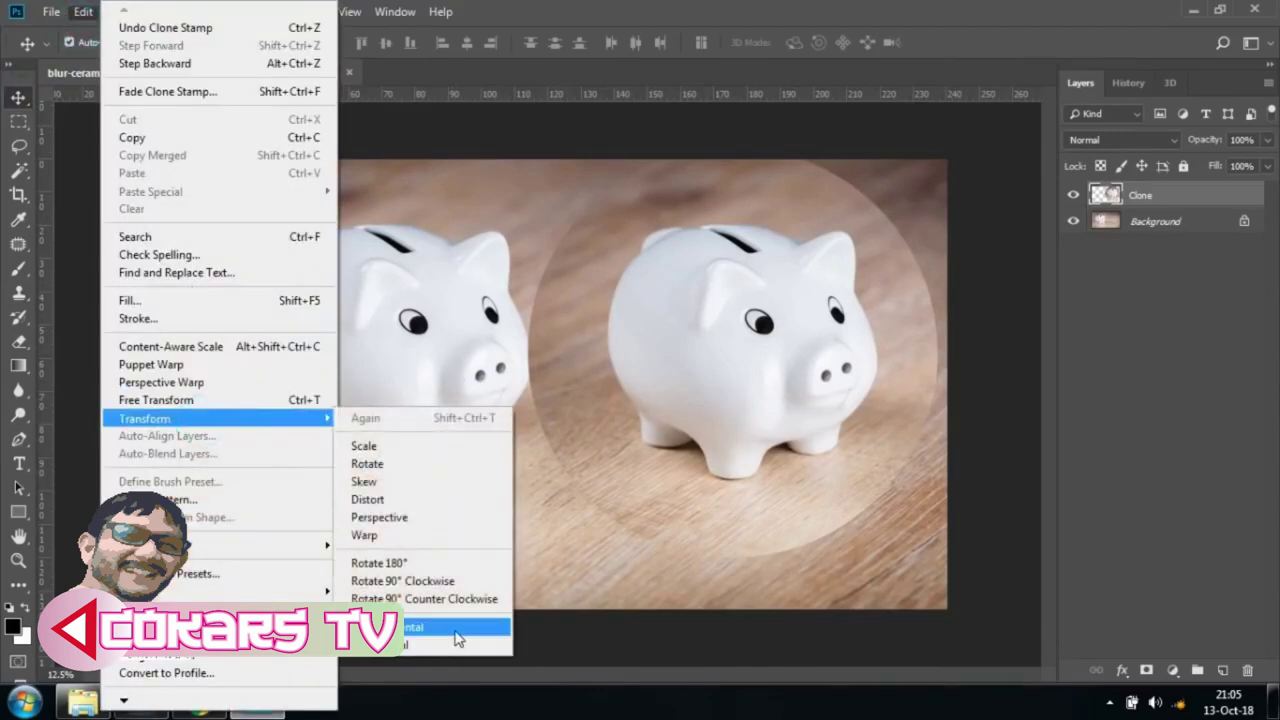
left_click(456, 628)
left_click_drag(760, 443, 735, 443)
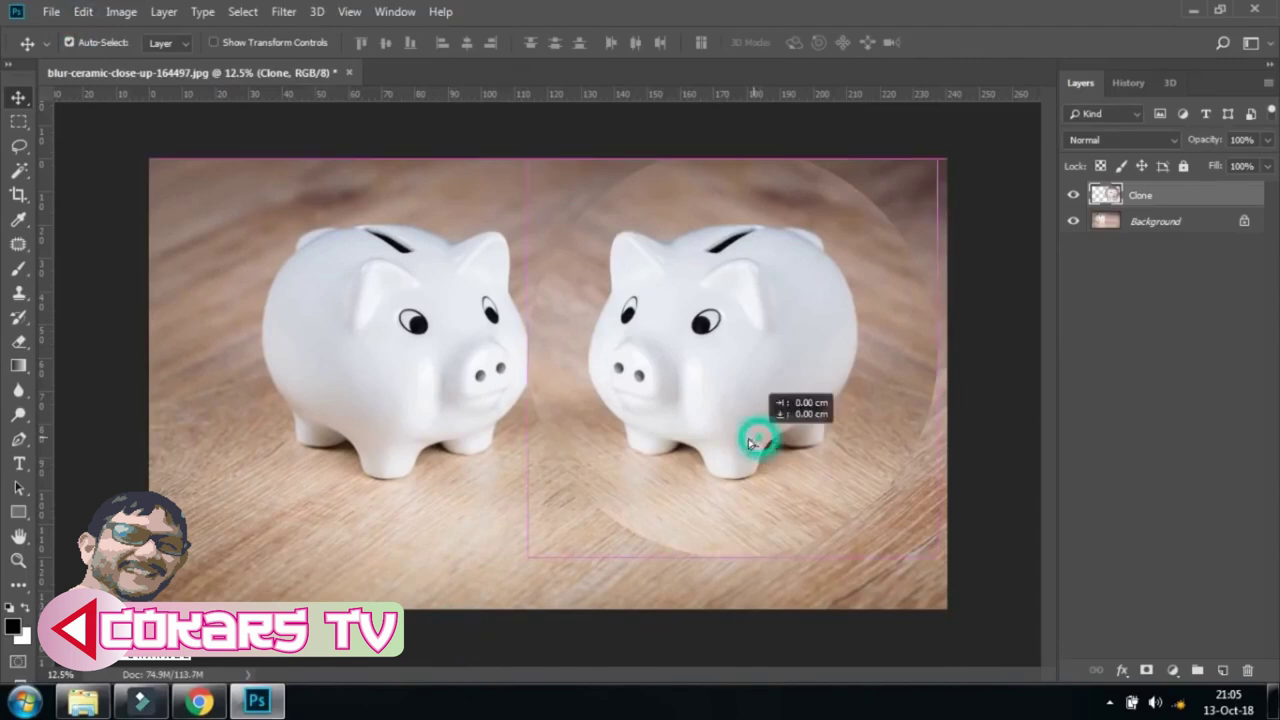
left_click_drag(807, 96, 678, 224)
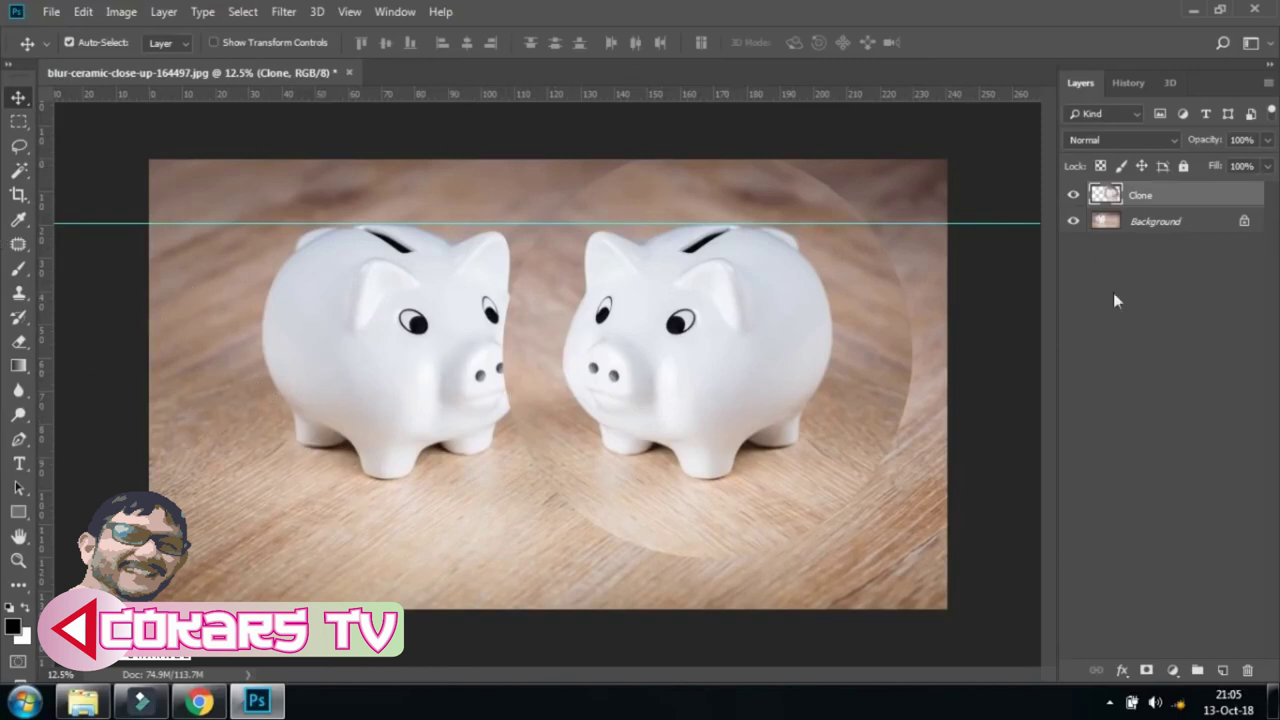
Add a mask to the Clone layer and paint black with a Soft Round brush along its bottom and right edges.
left_click(1147, 671)
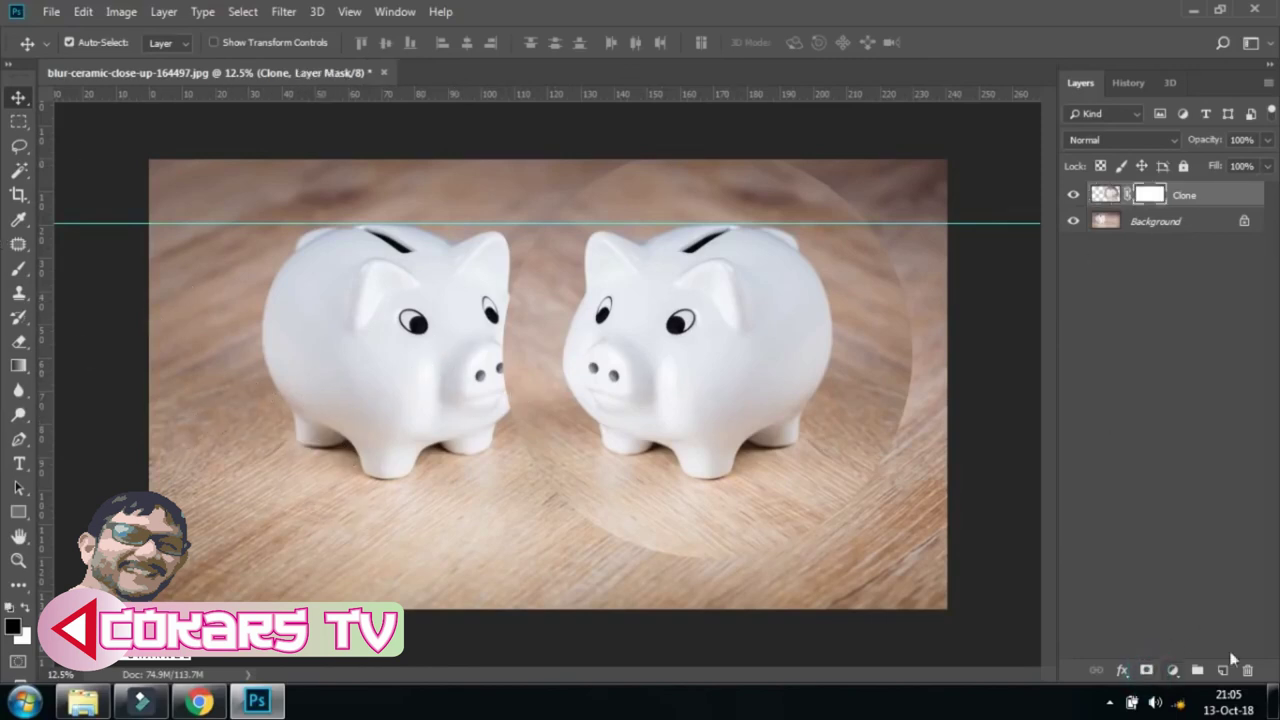
left_click(19, 270)
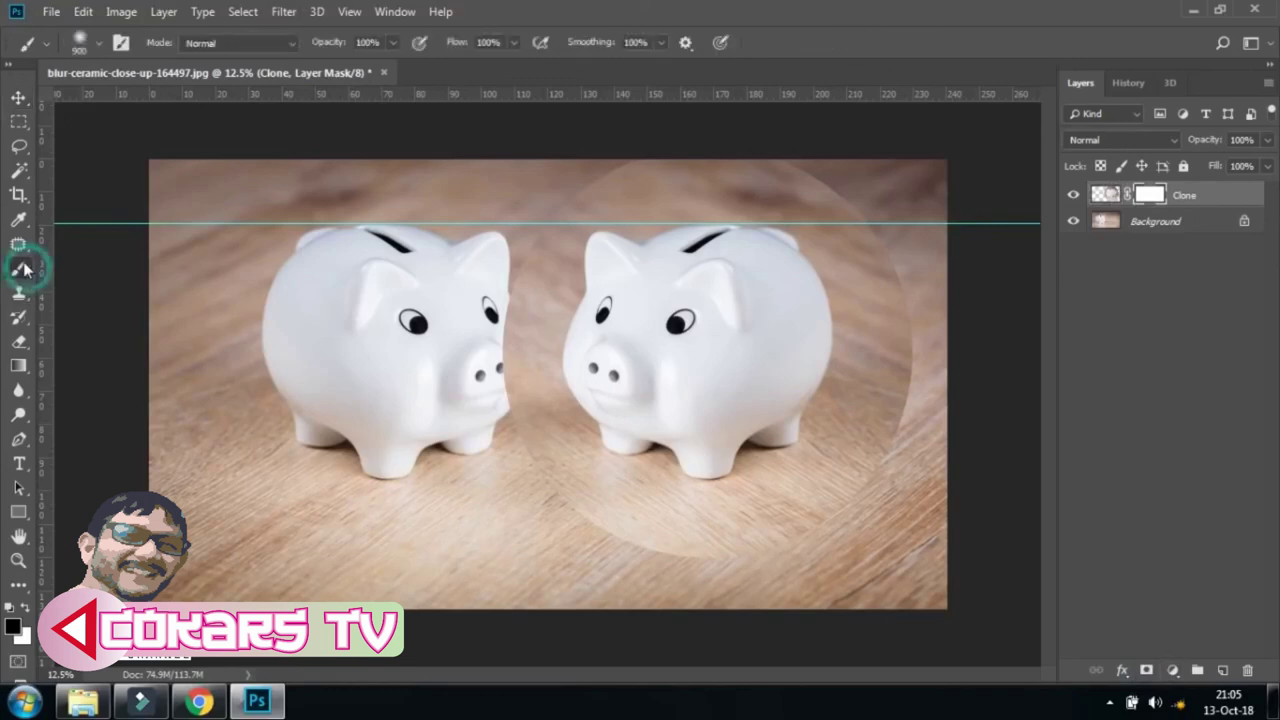
left_click(102, 42)
left_click(136, 242)
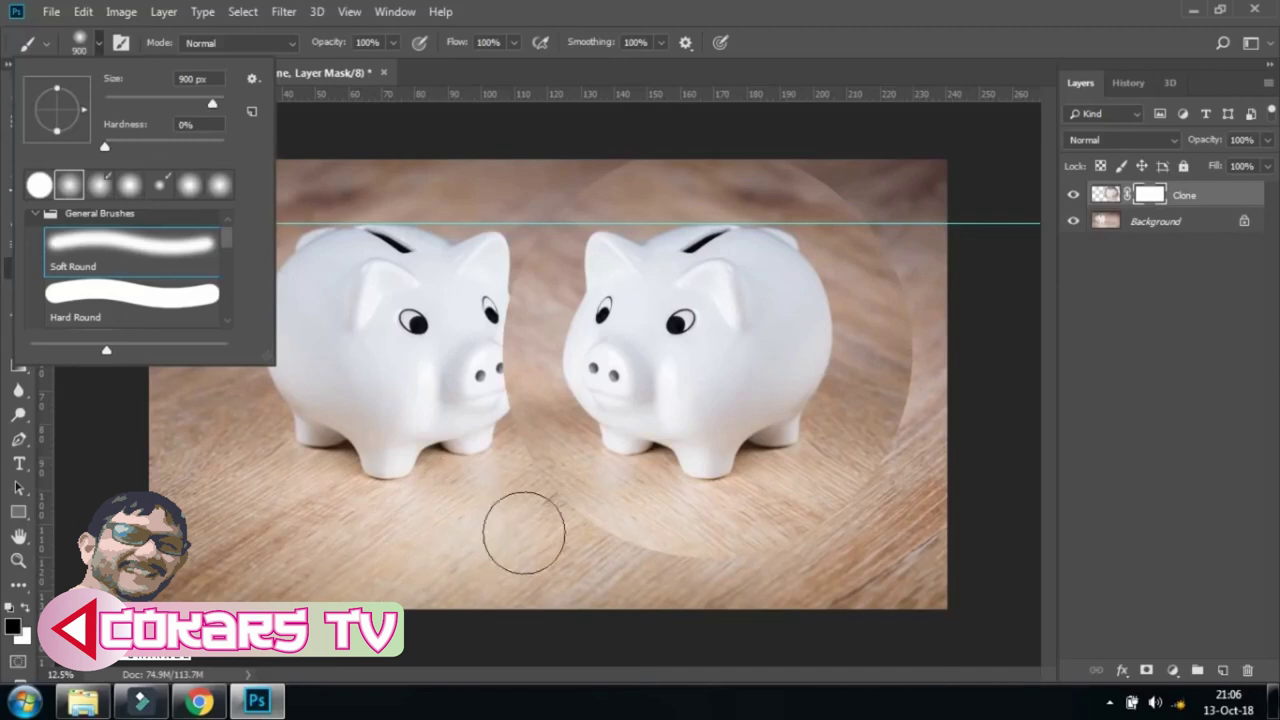
left_click(540, 490)
mouse_move(542, 497)
left_mouse_down()
mouse_move(859, 545)
mouse_move(929, 400)
mouse_move(863, 500)
mouse_move(920, 380)
mouse_move(915, 343)
mouse_move(894, 406)
left_mouse_up()
mouse_move(920, 351)
left_mouse_down()
mouse_move(898, 217)
mouse_move(880, 228)
mouse_move(720, 150)
mouse_move(543, 157)
mouse_move(490, 188)
mouse_move(500, 223)
mouse_move(457, 377)
mouse_move(481, 342)
mouse_move(489, 400)
mouse_move(486, 306)
mouse_move(503, 451)
mouse_move(500, 334)
mouse_move(543, 466)
mouse_move(606, 555)
mouse_move(726, 531)
mouse_move(866, 531)
mouse_move(921, 283)
mouse_move(915, 294)
left_mouse_up()
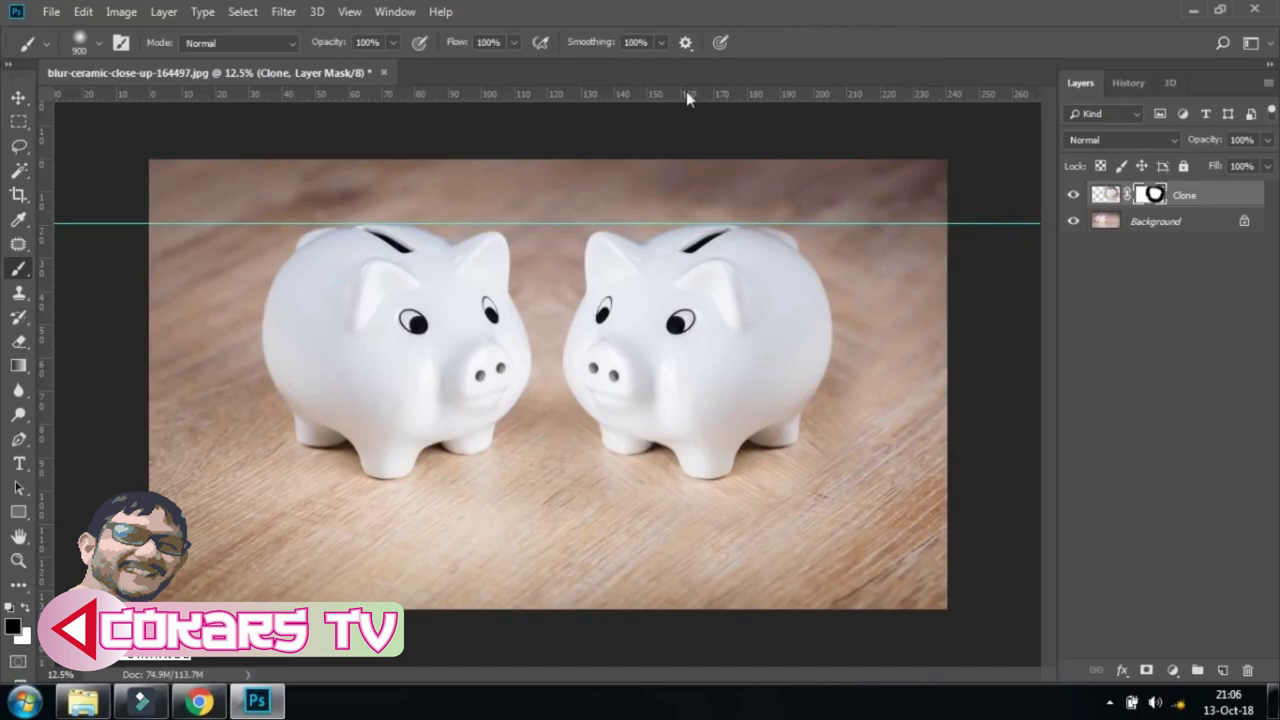
Zoom in, drag the horizontal guide away, and toggle the Clone layer's visibility to compare.
key("ctrl+plus")
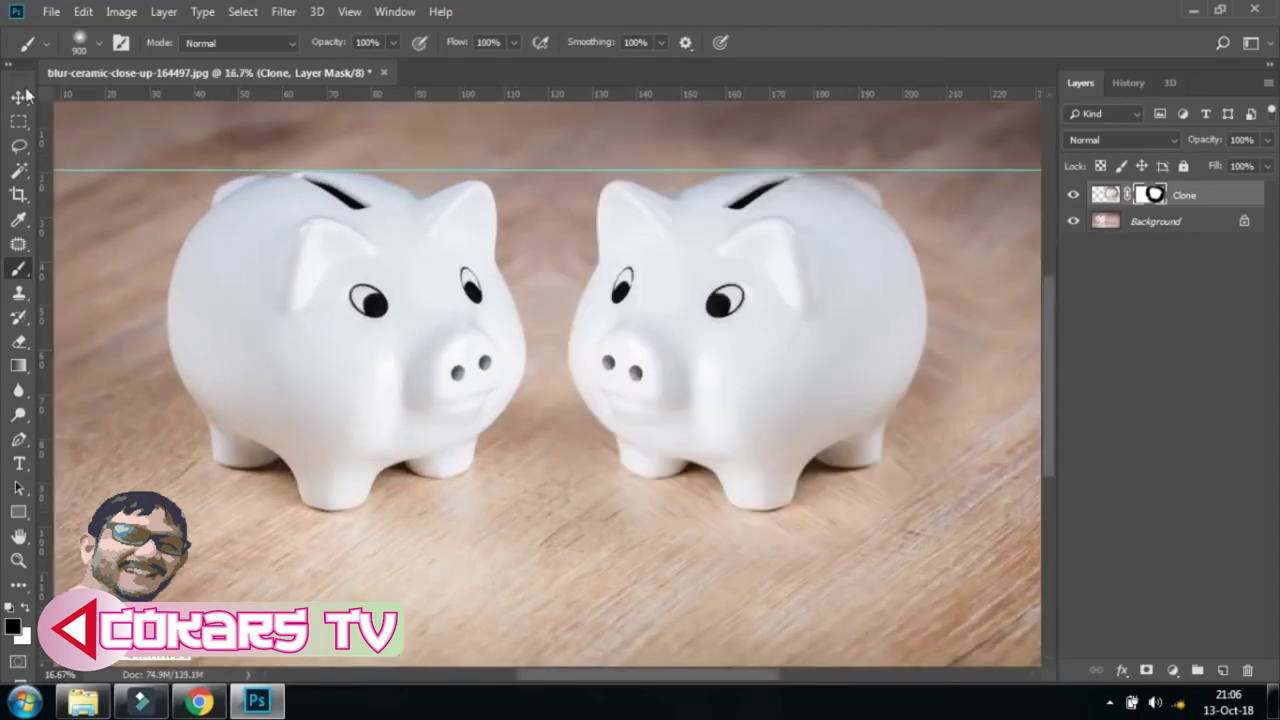
key("v")
left_click_drag(525, 171, 642, 60)
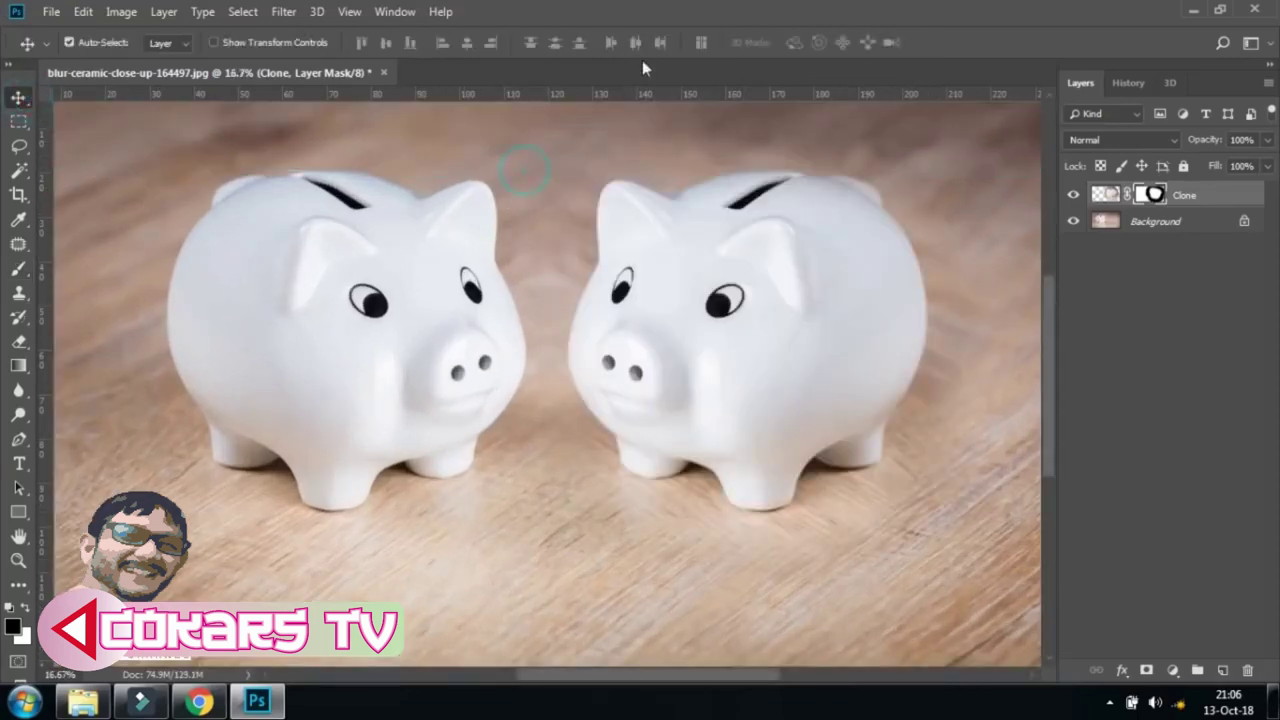
left_click_drag(814, 266, 534, 283)
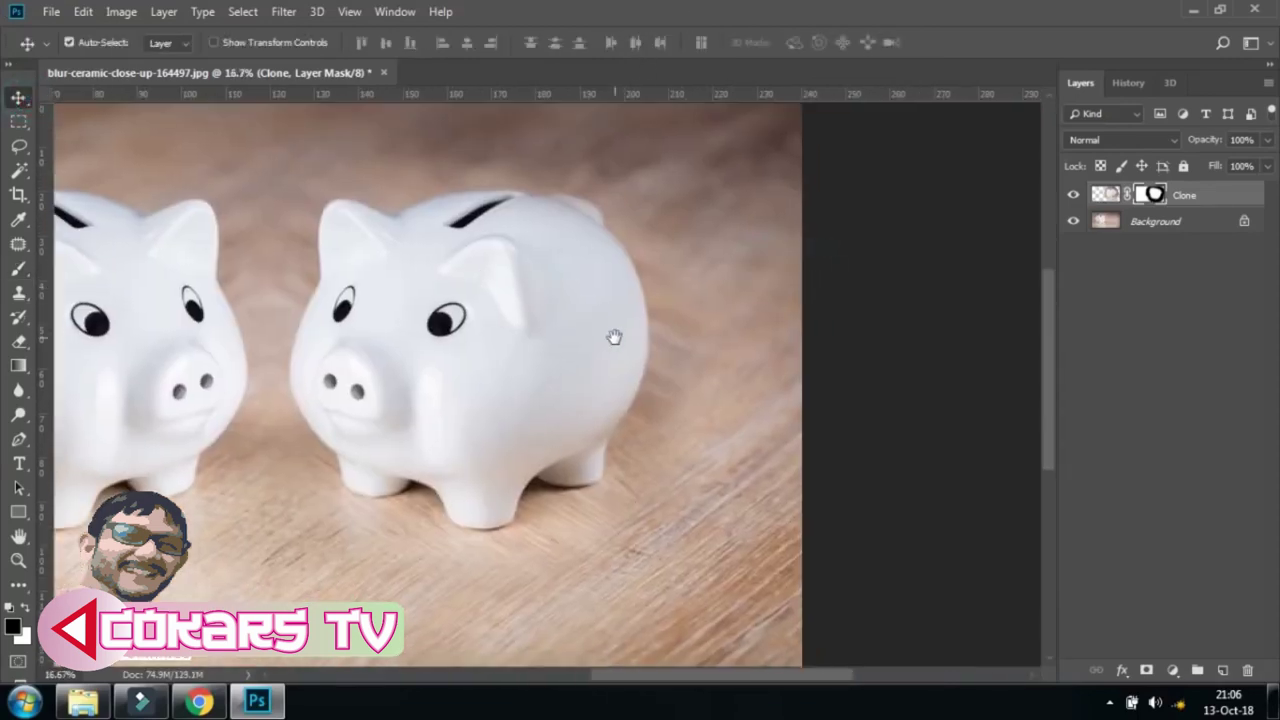
left_click(1073, 195)
left_click(1073, 195)
Set the brush to 65% opacity and 500 px size.
left_click(19, 268)
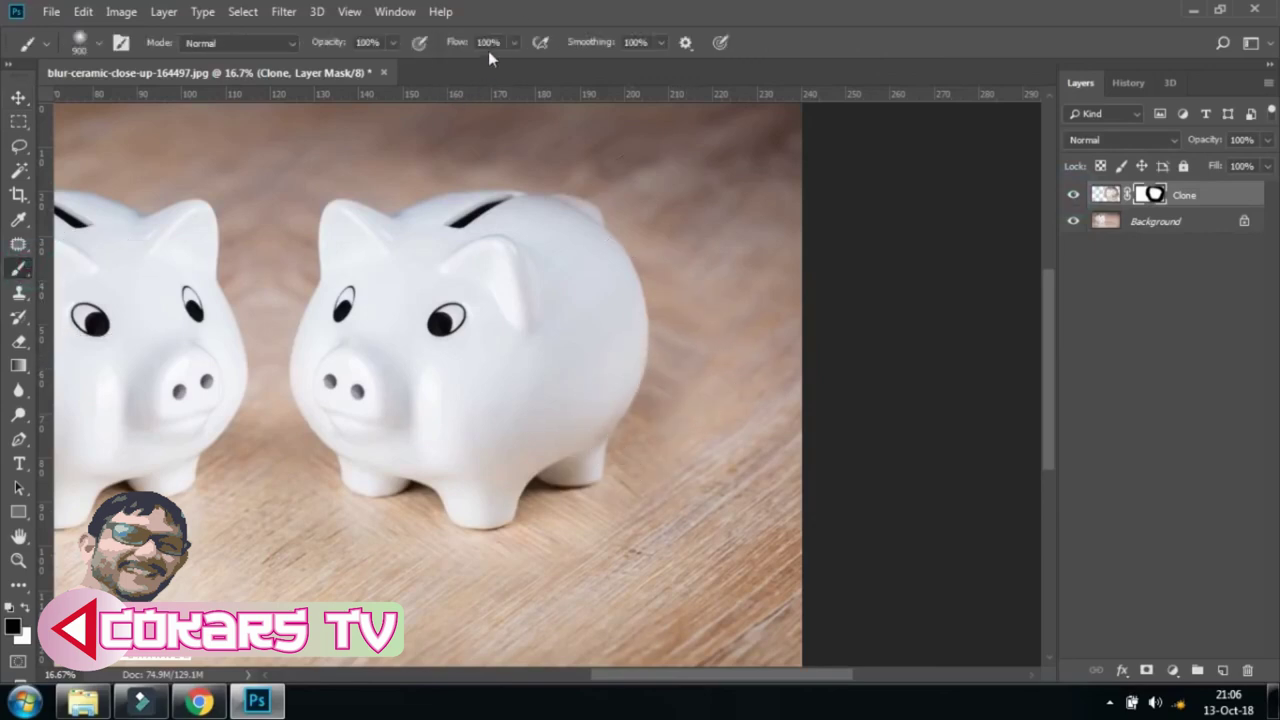
left_click(367, 42)
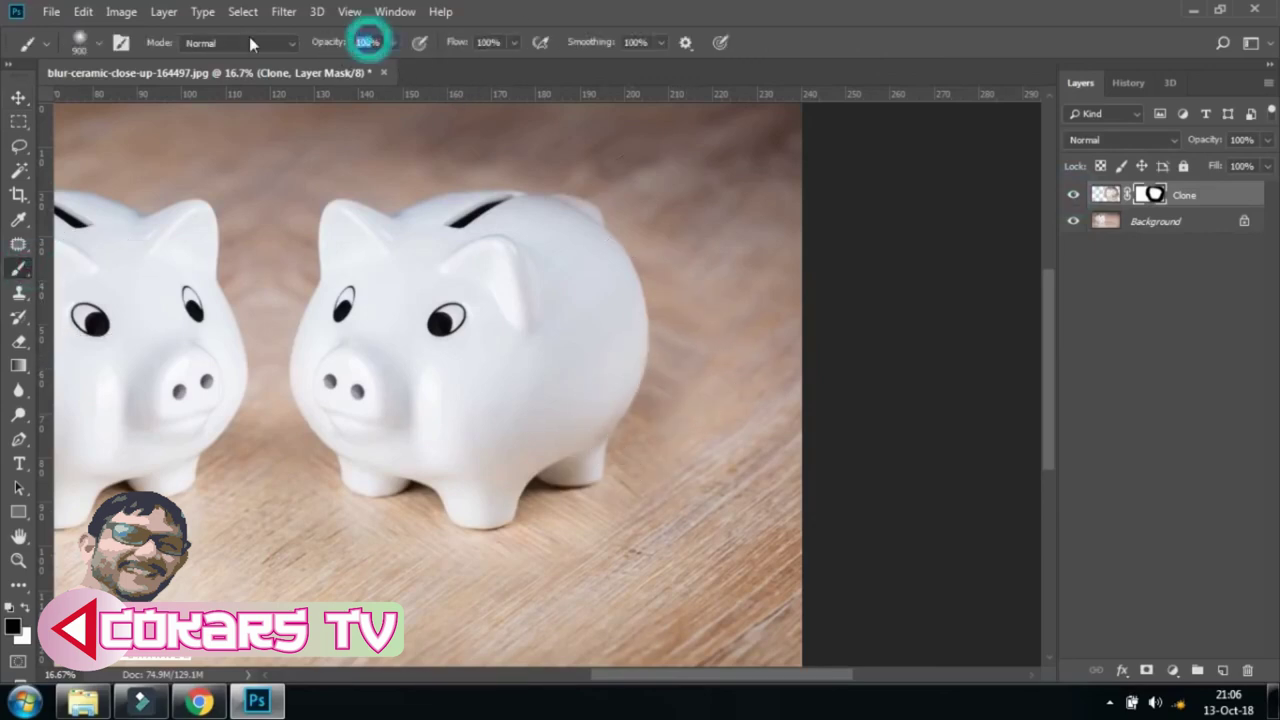
type("65")
key("Return")
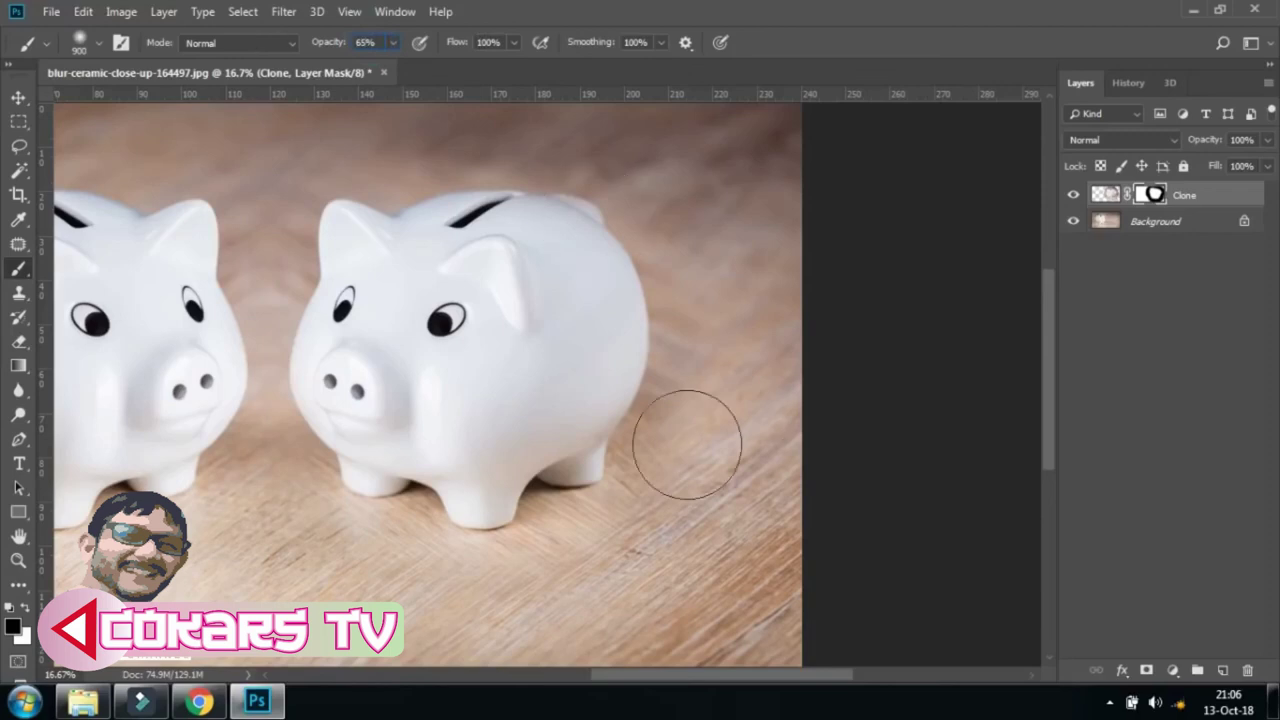
left_click(100, 44)
double_click(197, 79)
key("BackSpace")
type("500")
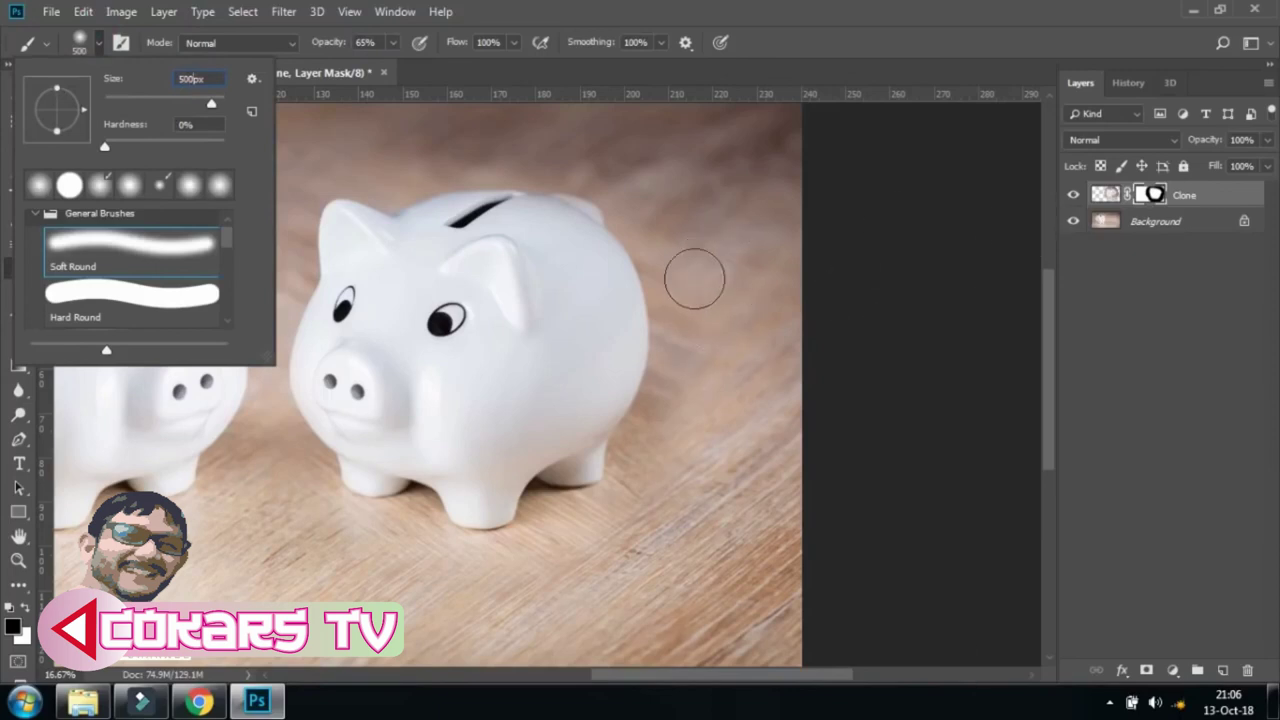
left_click(692, 262)
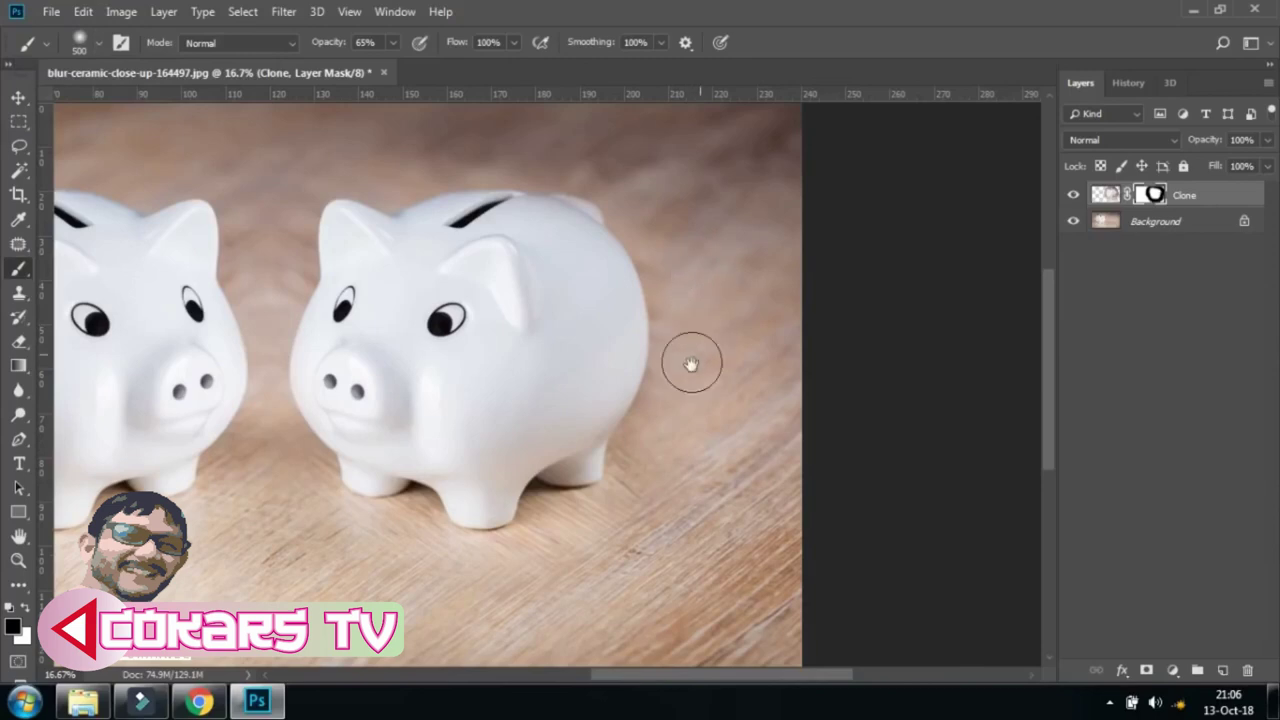
Brush more black into the Clone mask around the copied pig's top and floor.
left_click_drag(694, 360, 722, 364)
left_click(736, 313)
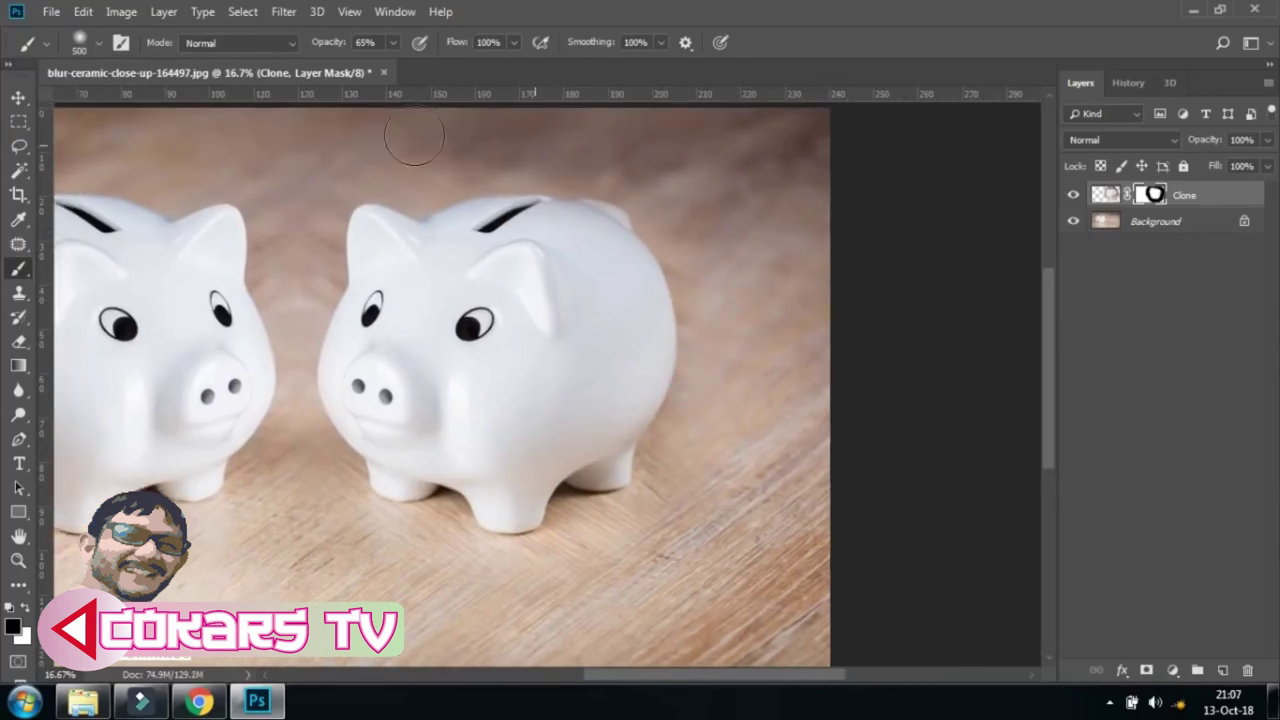
left_click(341, 167)
left_click(506, 147)
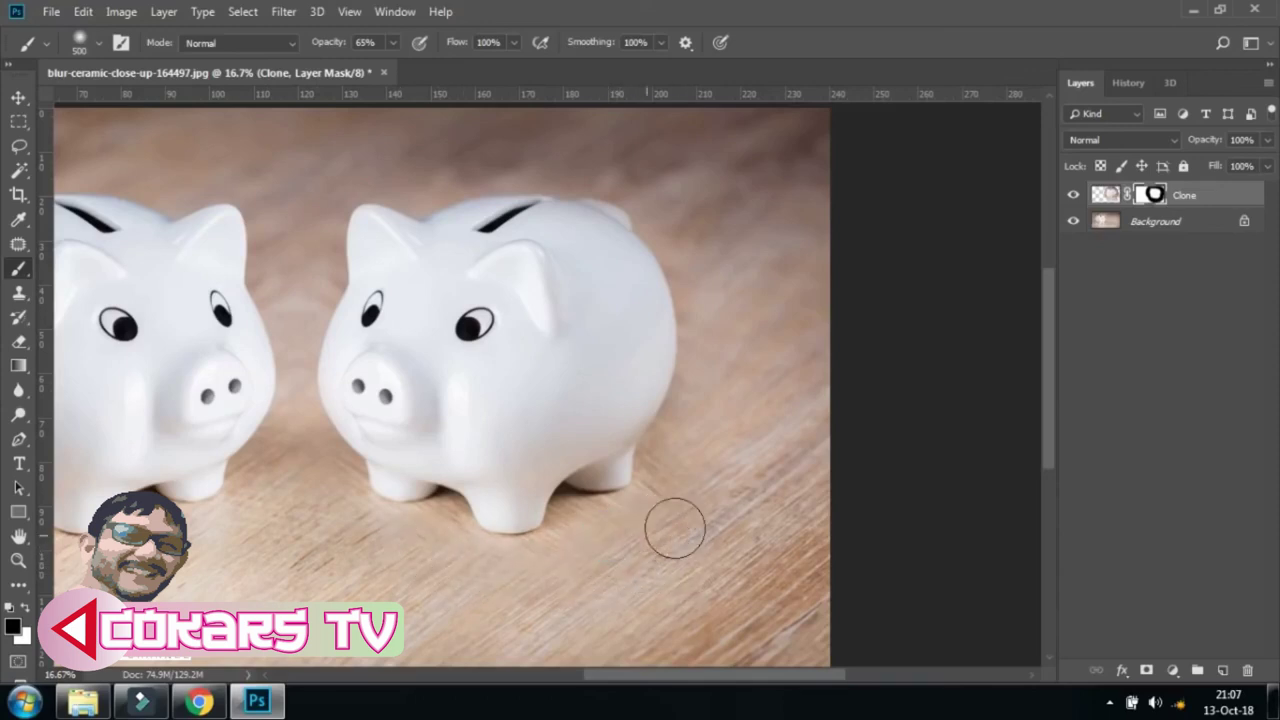
Switch to the Move tool and fit the whole image on screen with Ctrl+0.
left_click(19, 98)
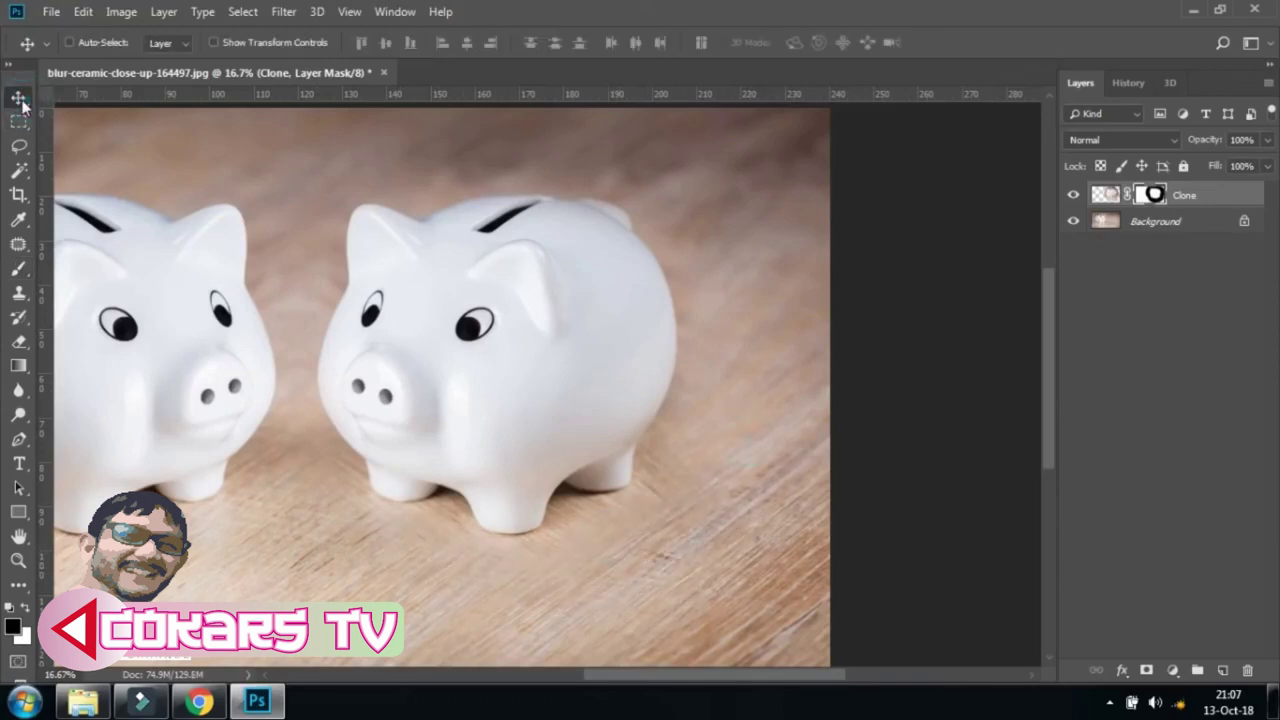
key("ctrl+0")
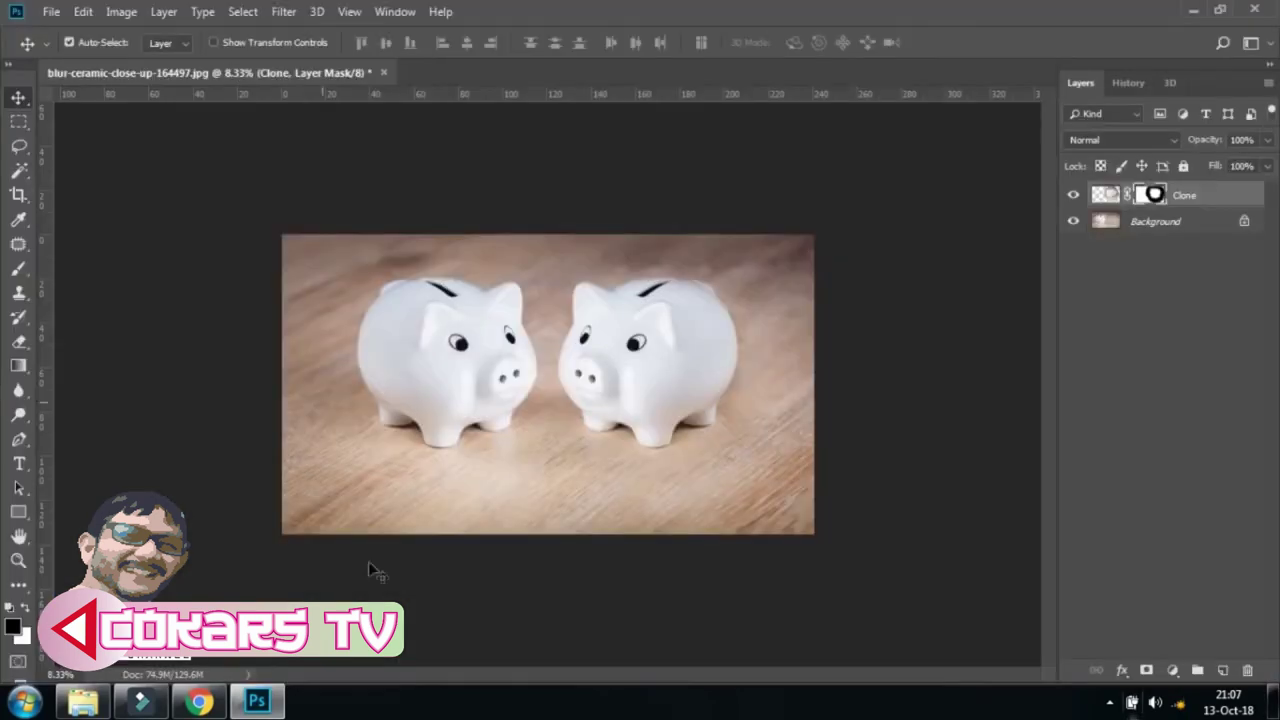